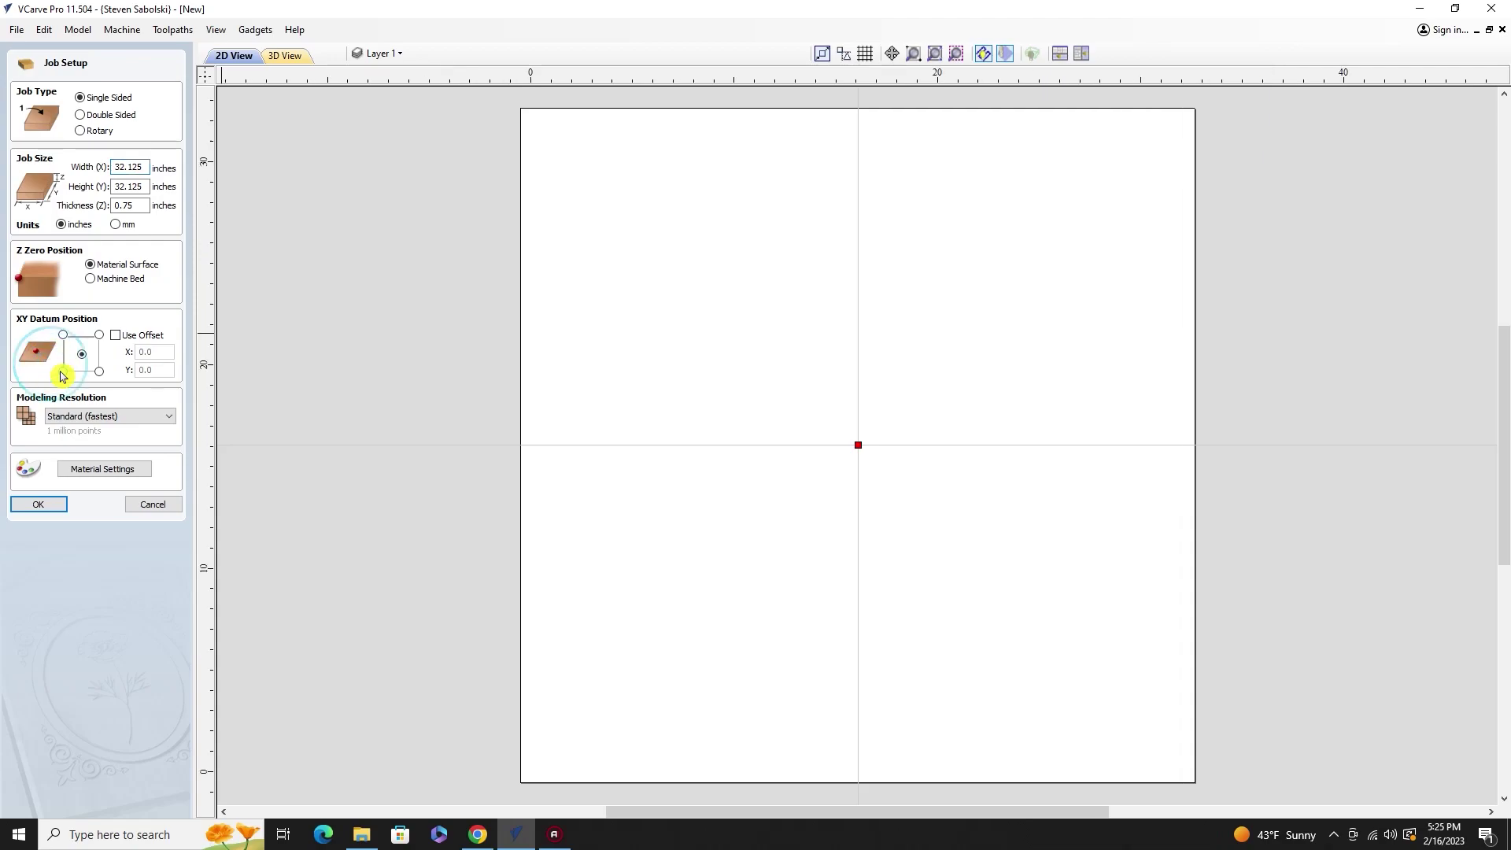
Step: Set the XY datum to the lower-left corner of the material and accept the job setup
{"action": "left_click", "coordinate": [63, 371]}
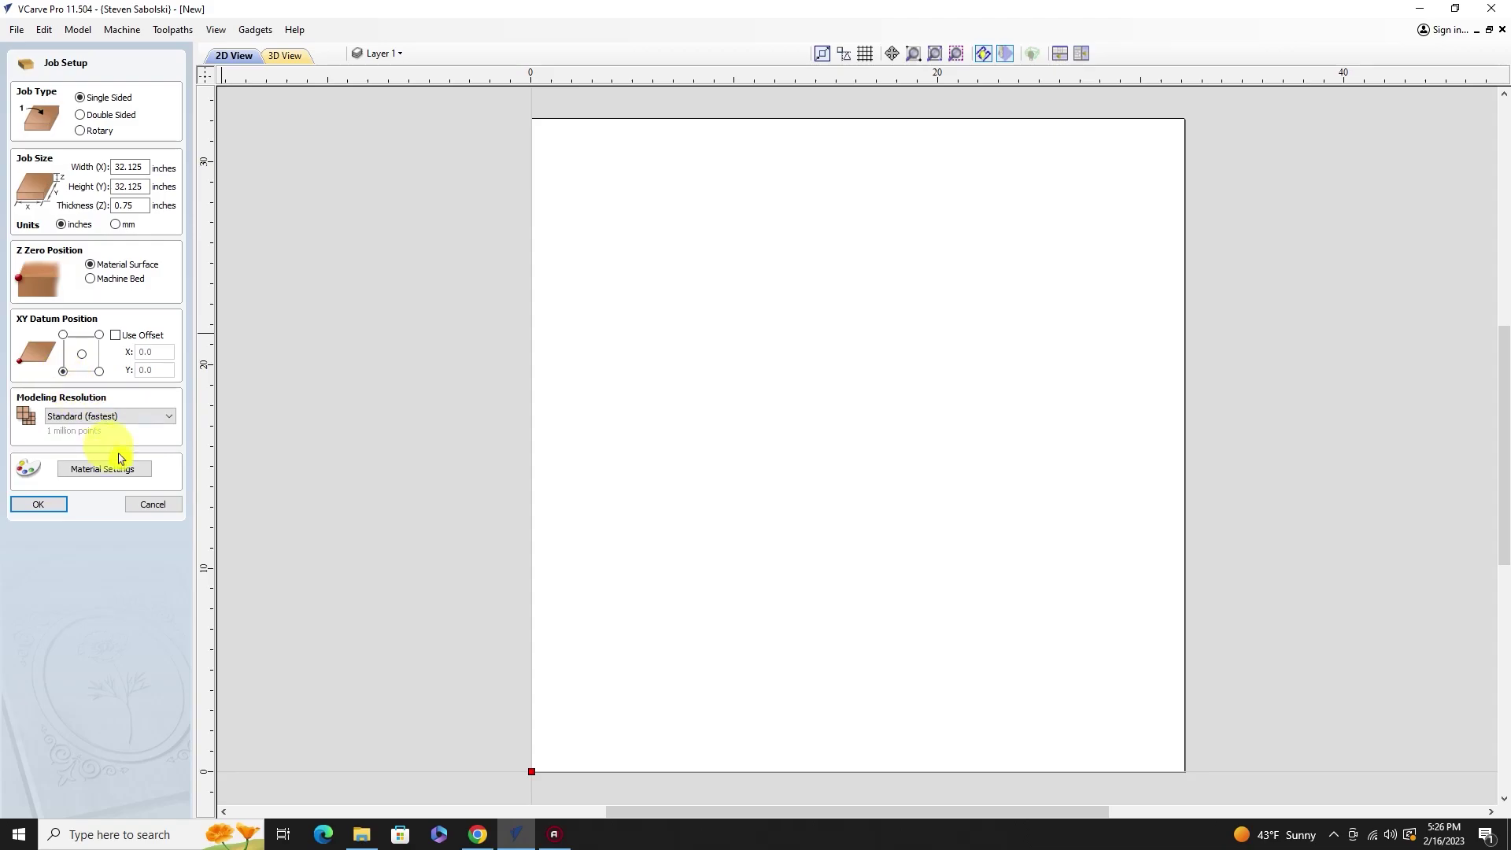
{"action": "left_click", "coordinate": [52, 504]}
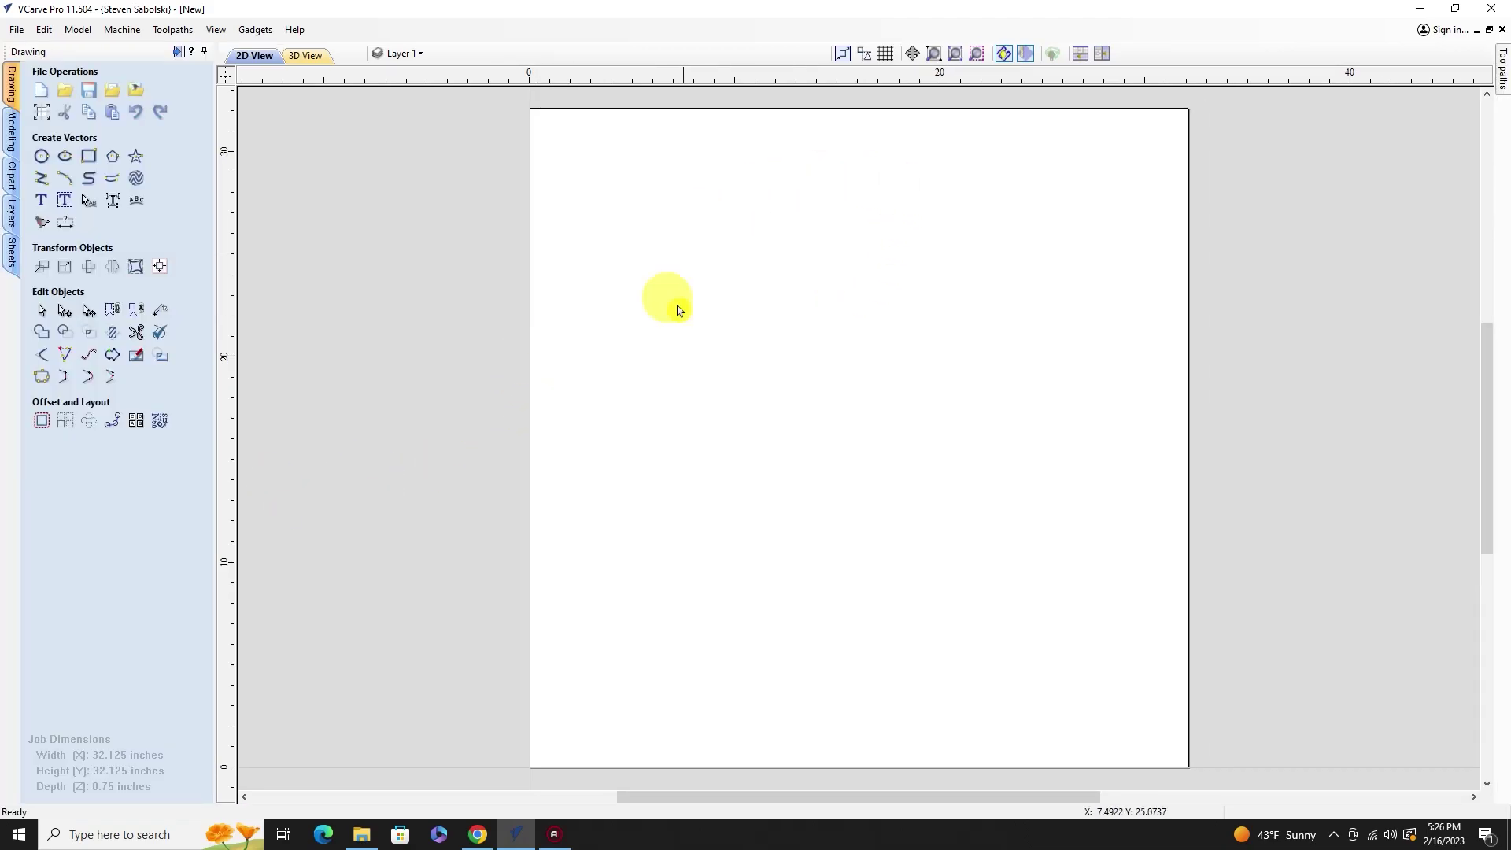
Step: Draw a rectangle about 34.75 by 33.25 inches around the material and nudge it left
{"action": "left_click", "coordinate": [89, 156]}
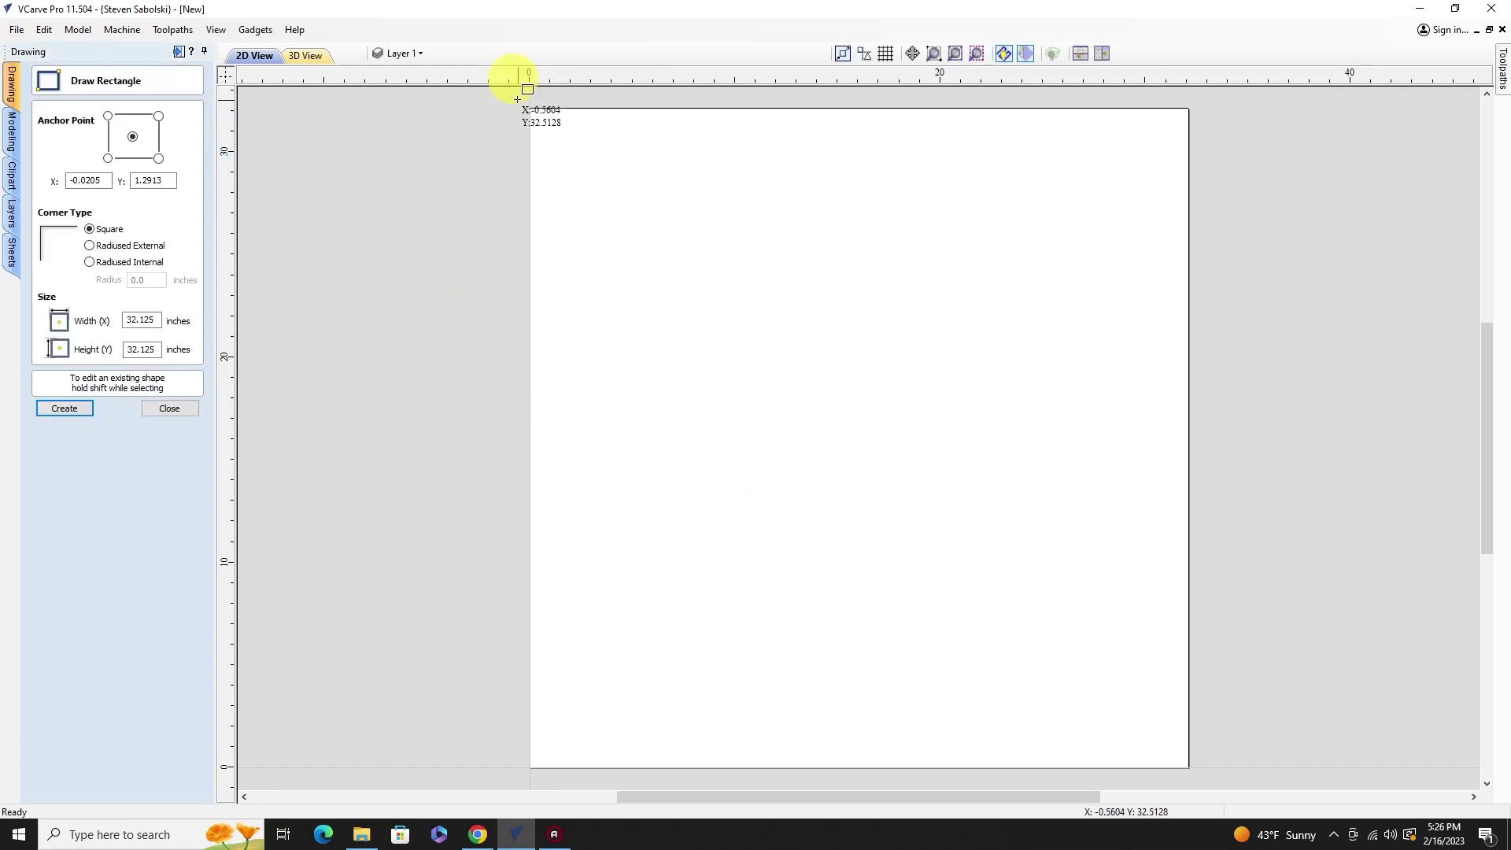
{"action": "left_click_drag", "start_coordinate": [517, 99], "coordinate": [1226, 769]}
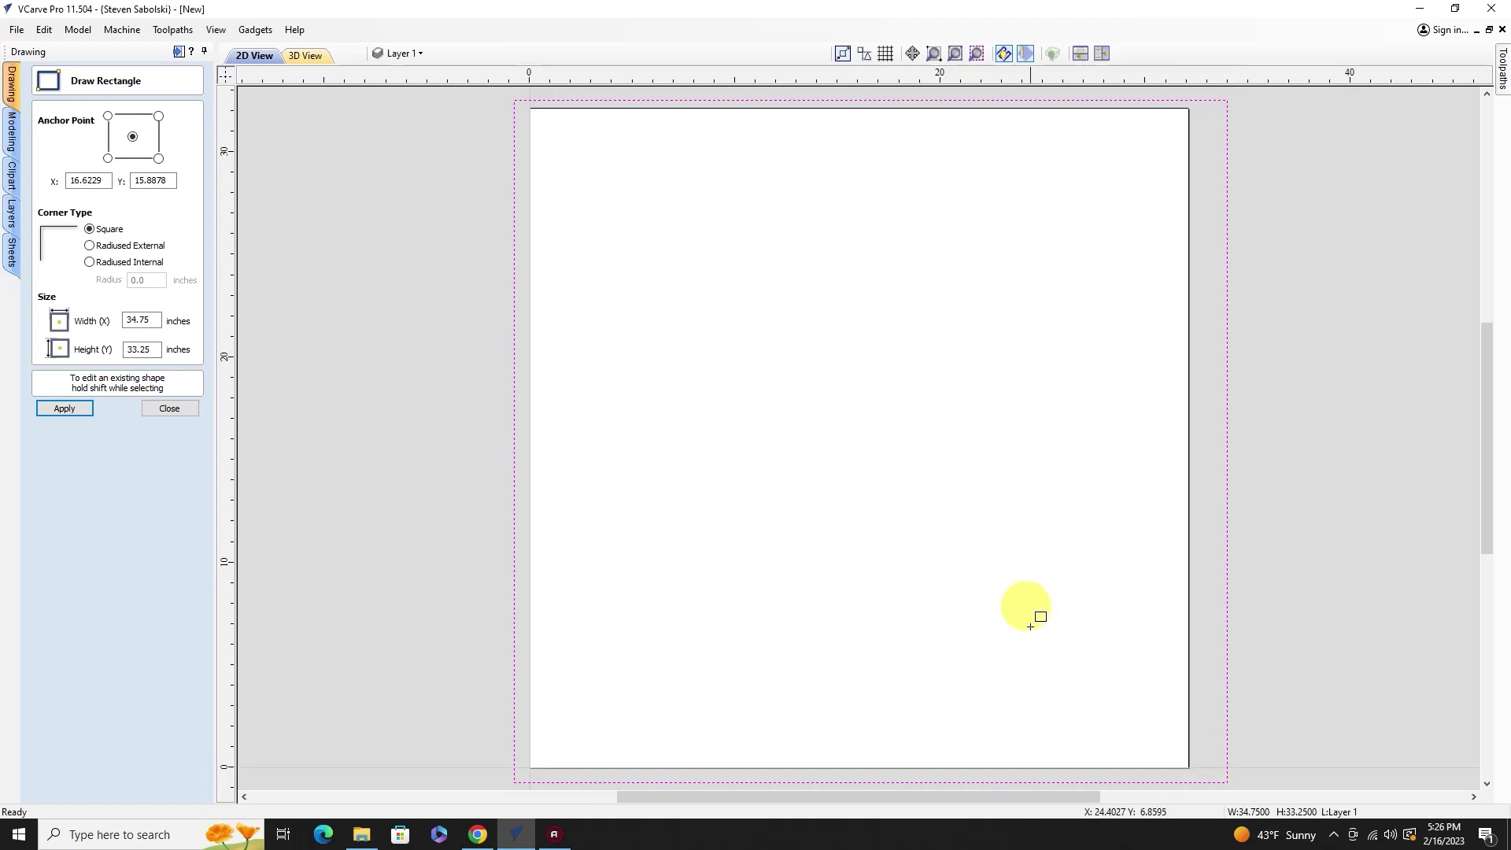
{"action": "left_click", "coordinate": [174, 408]}
{"action": "key", "text": "Left"}
{"action": "key", "text": "Left"}
{"action": "key", "text": "Left"}
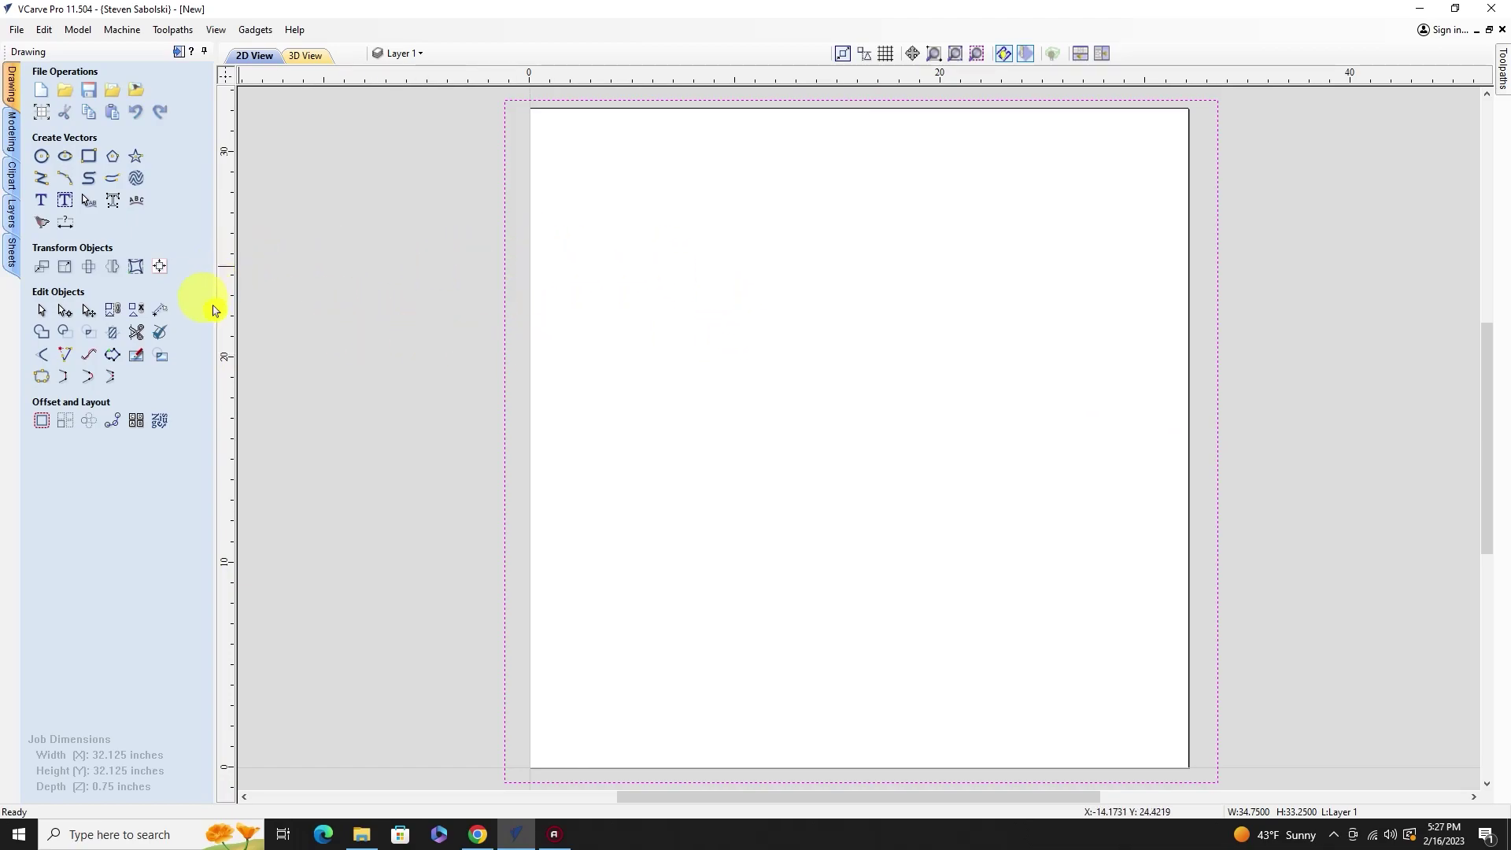
Step: Set the rectangle's width and height to 32.125 inches
{"action": "left_click", "coordinate": [89, 156]}
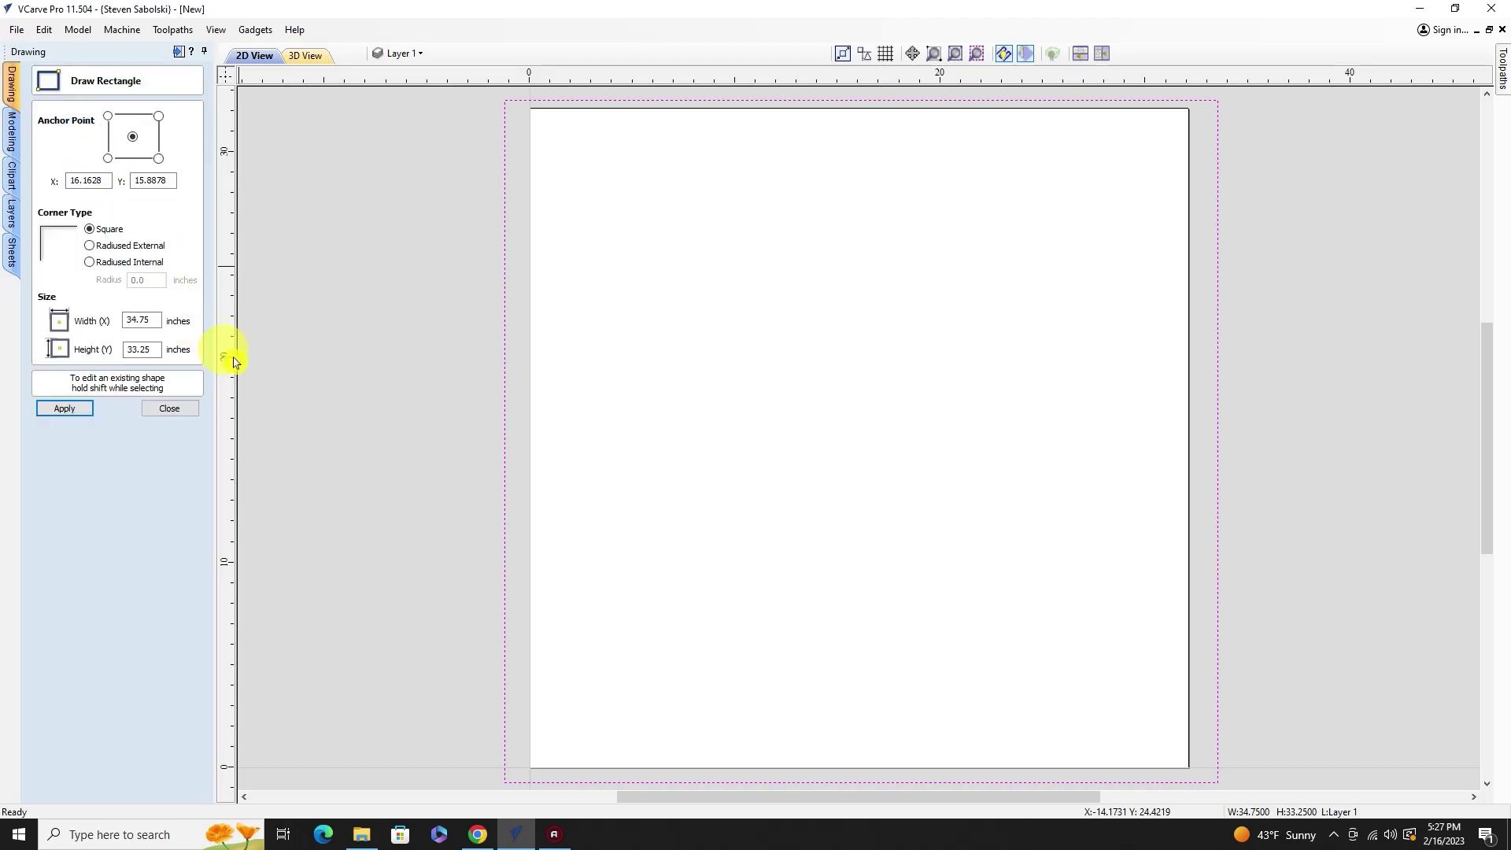
{"action": "double_click", "coordinate": [140, 320]}
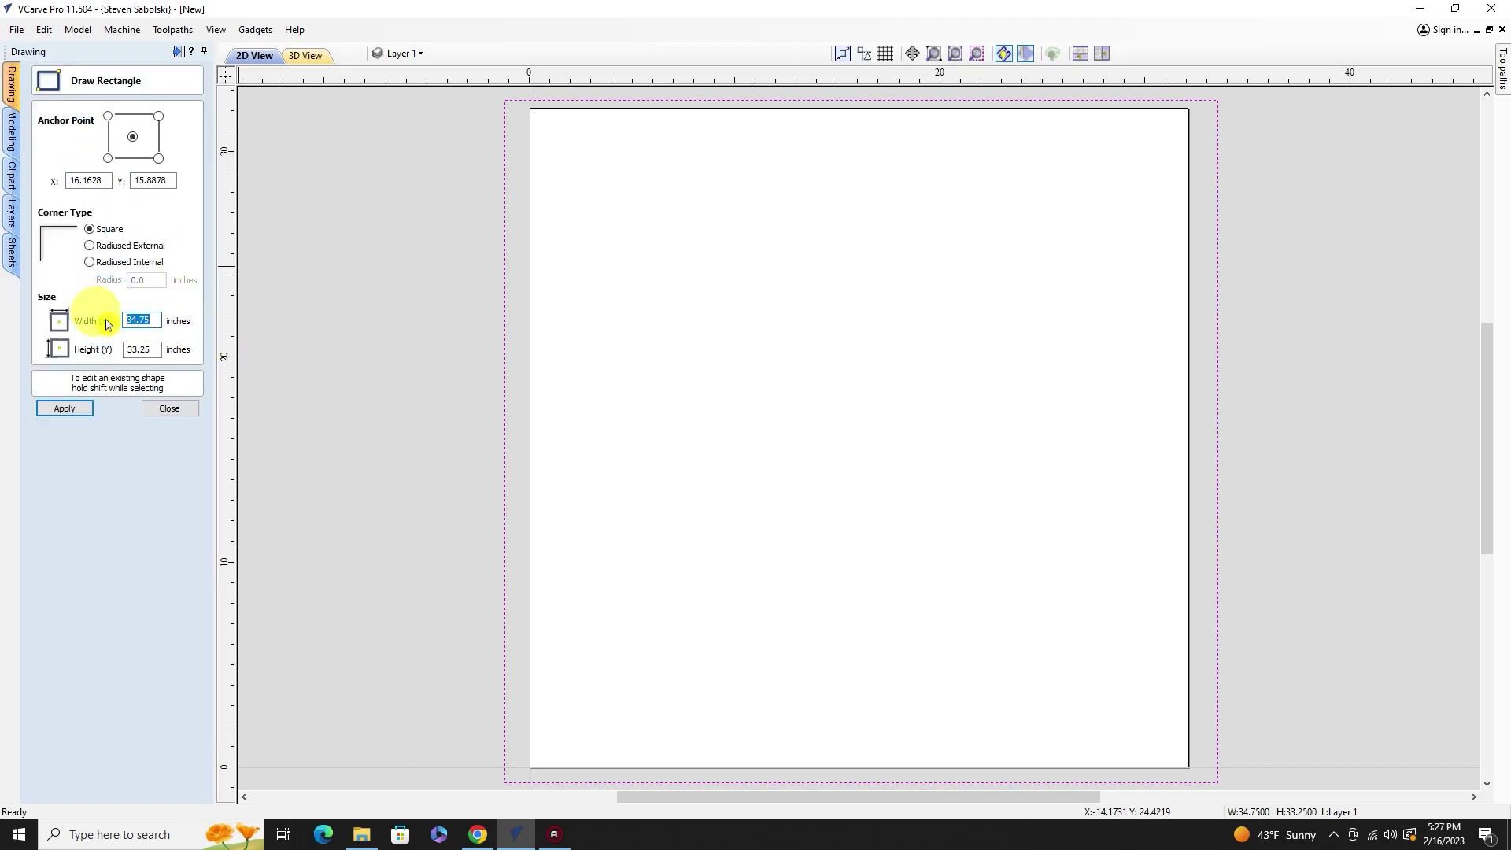
{"action": "type", "text": "32"}
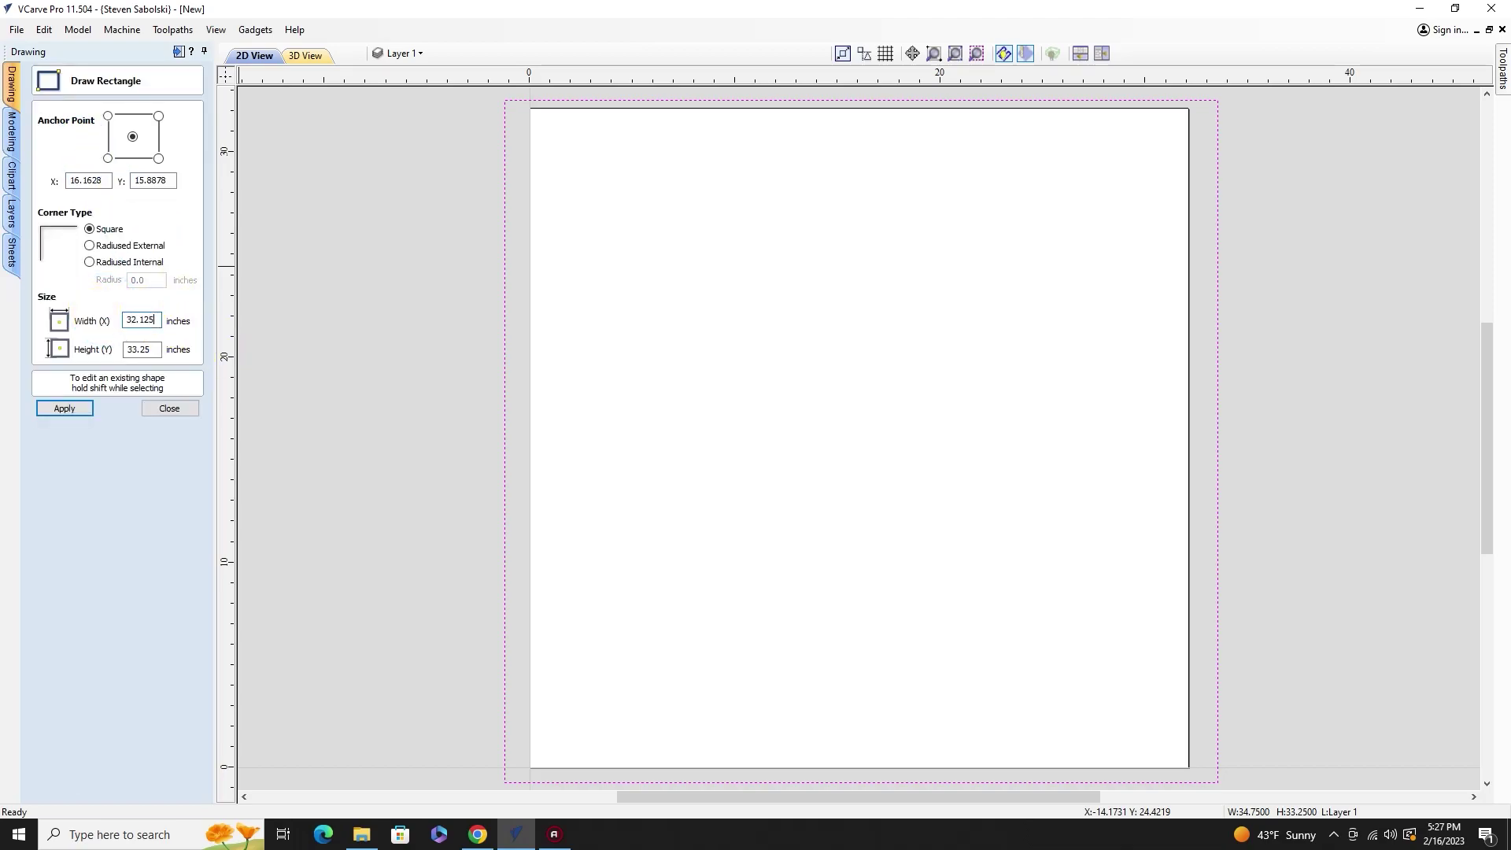
{"action": "double_click", "coordinate": [141, 348]}
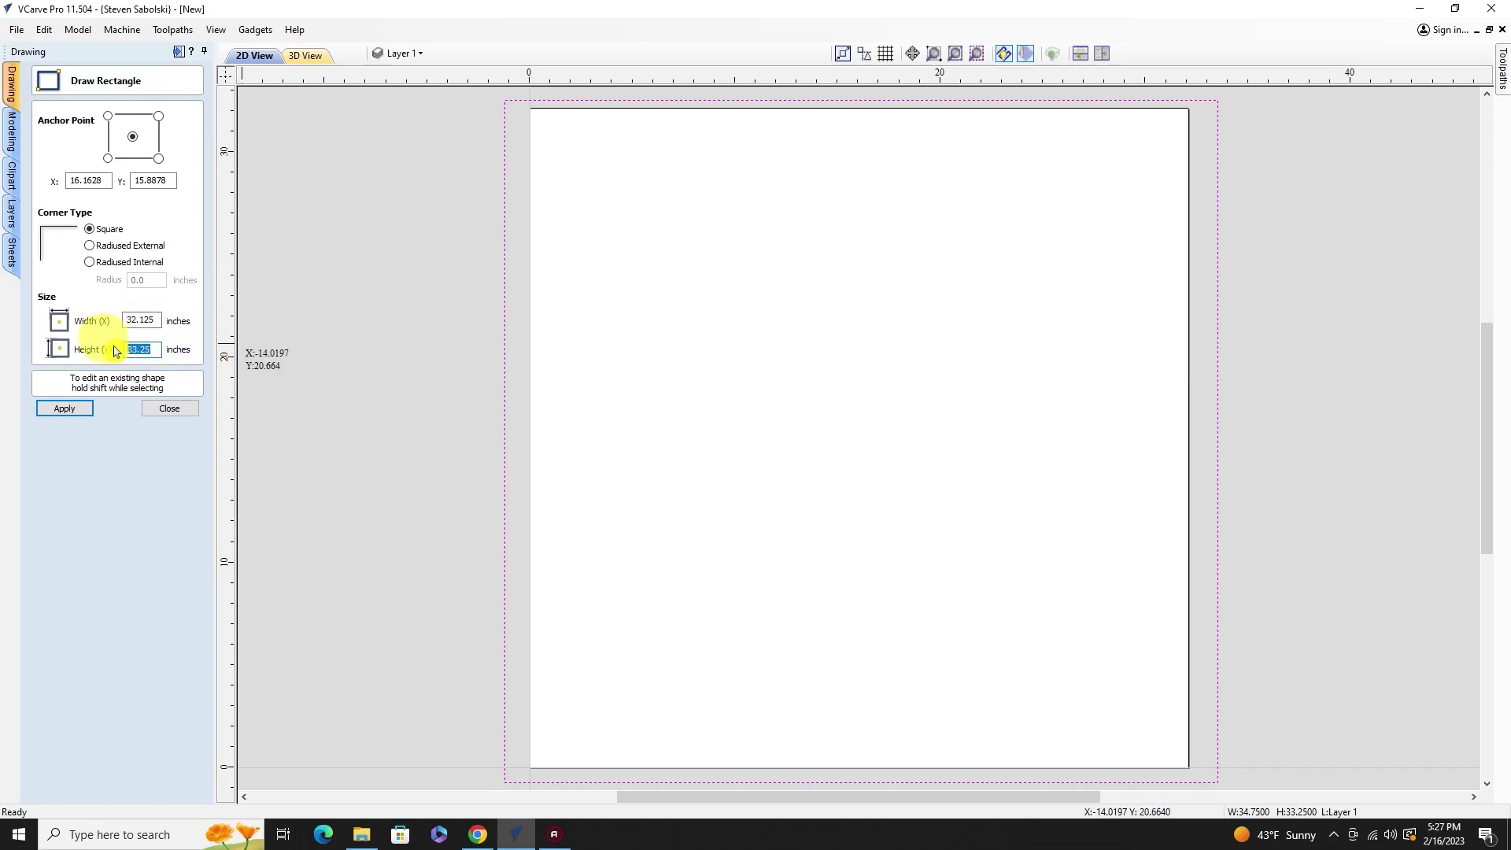
{"action": "type", "text": "32.125"}
{"action": "key", "text": "Return"}
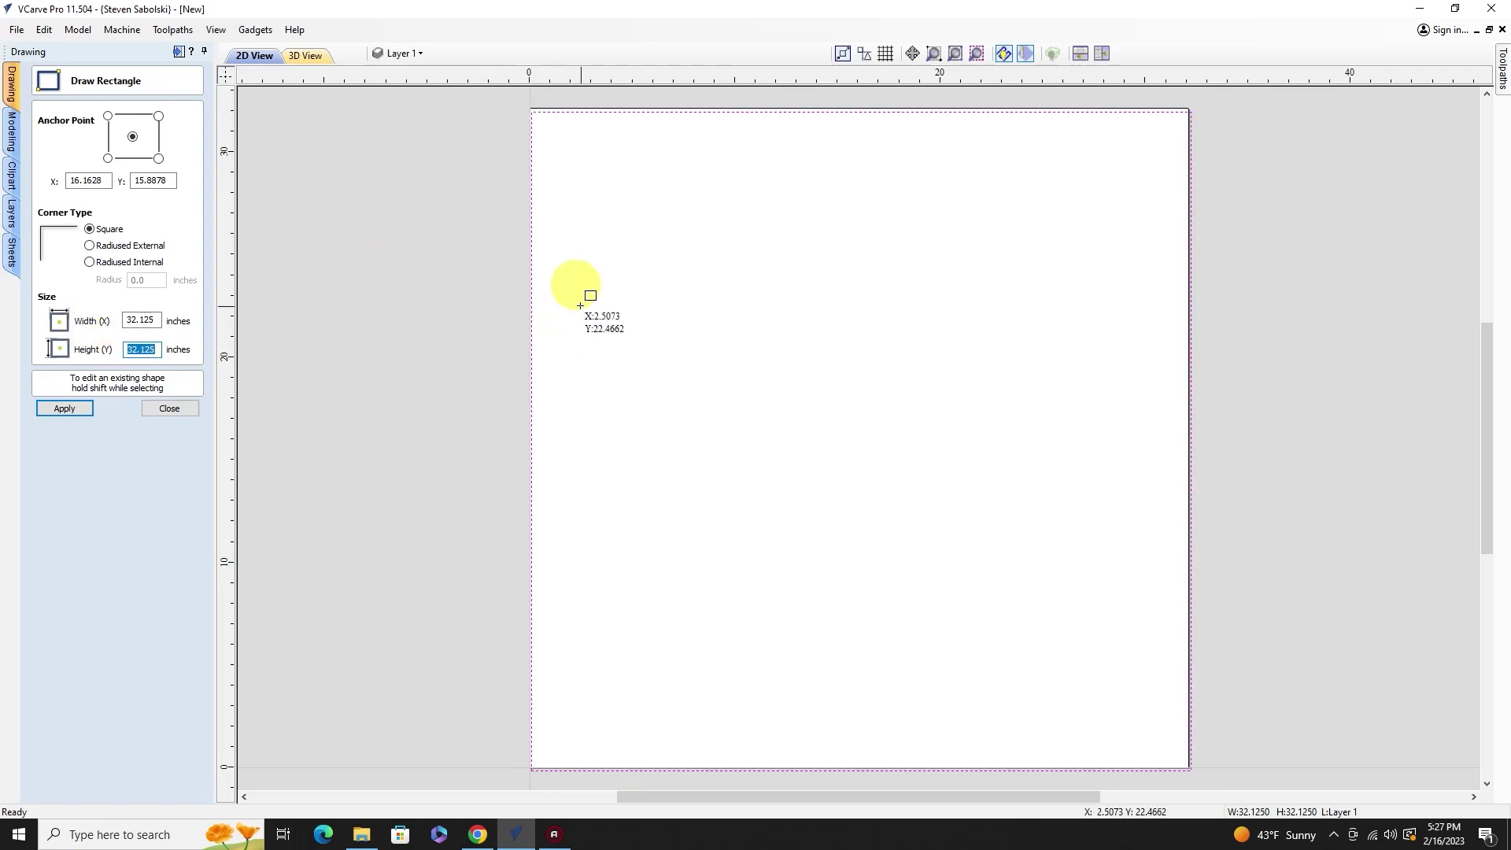
{"action": "left_click", "coordinate": [175, 409]}
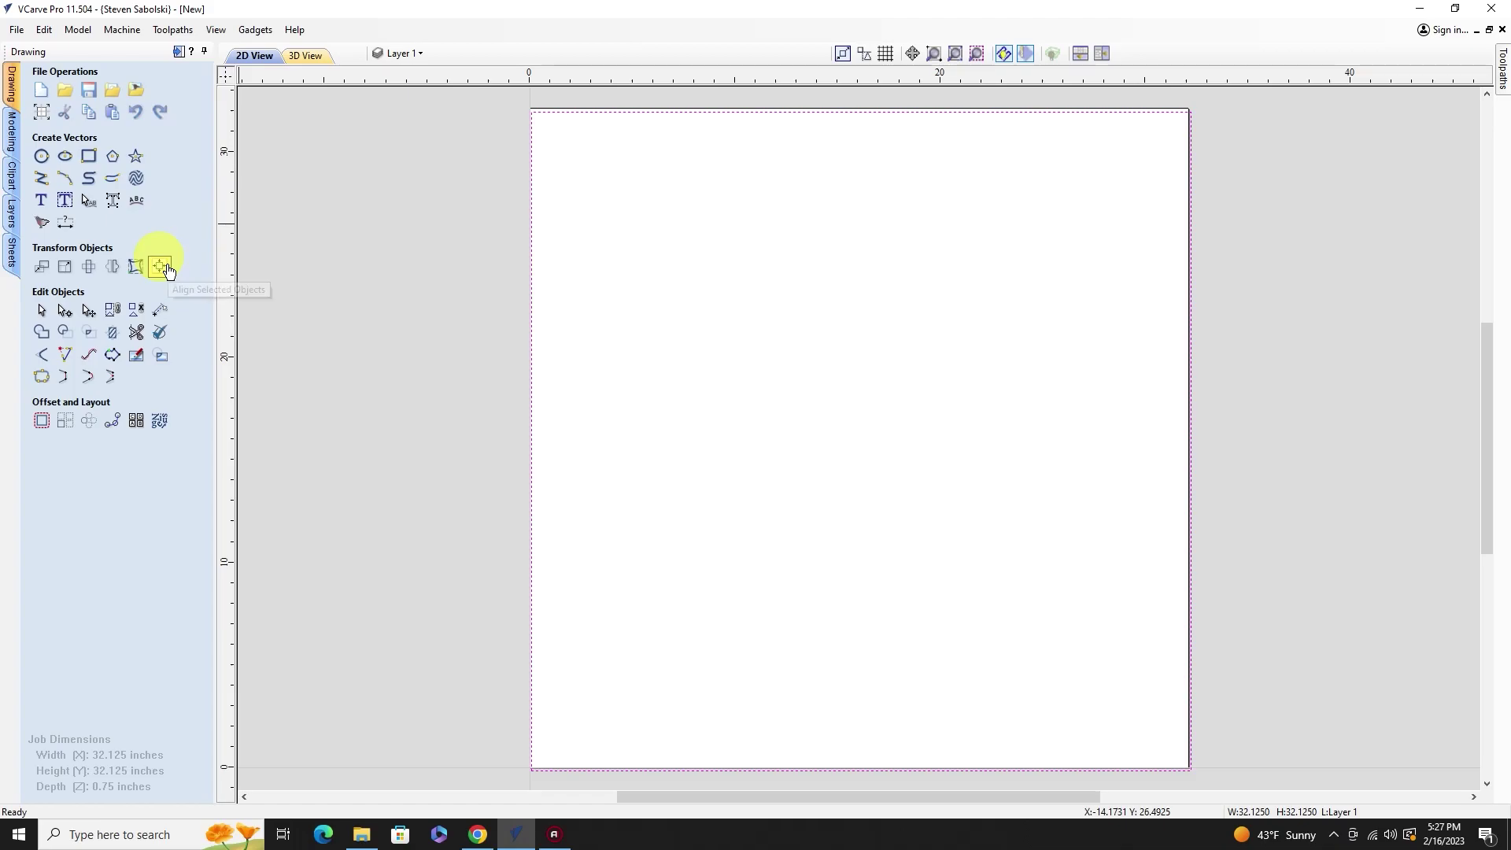
Step: Align the rectangle to the centre of the material in both directions
{"action": "left_click", "coordinate": [160, 266]}
{"action": "left_click", "coordinate": [122, 137]}
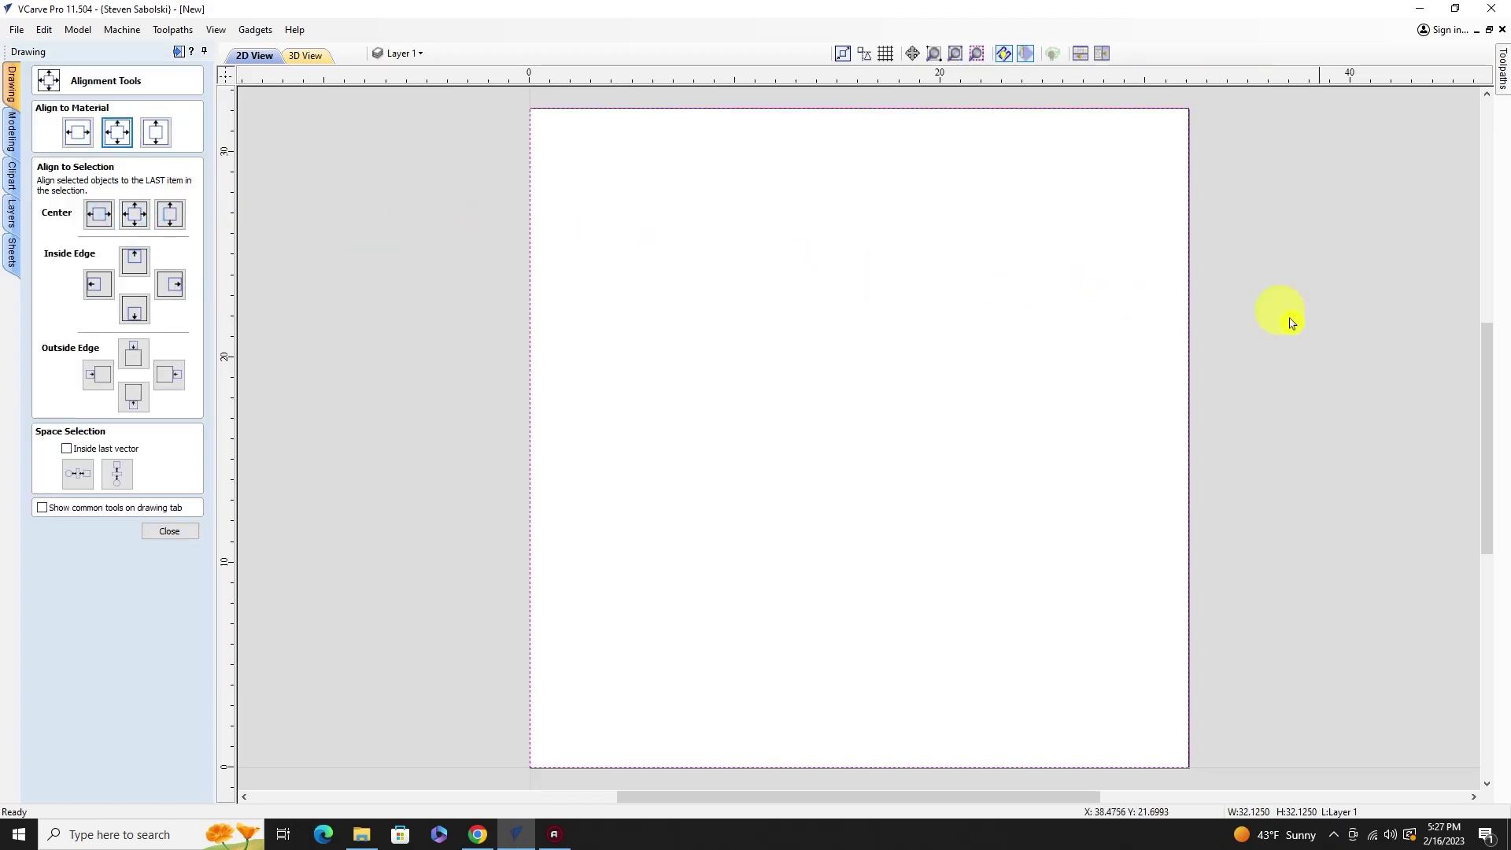
{"action": "key", "text": "Escape"}
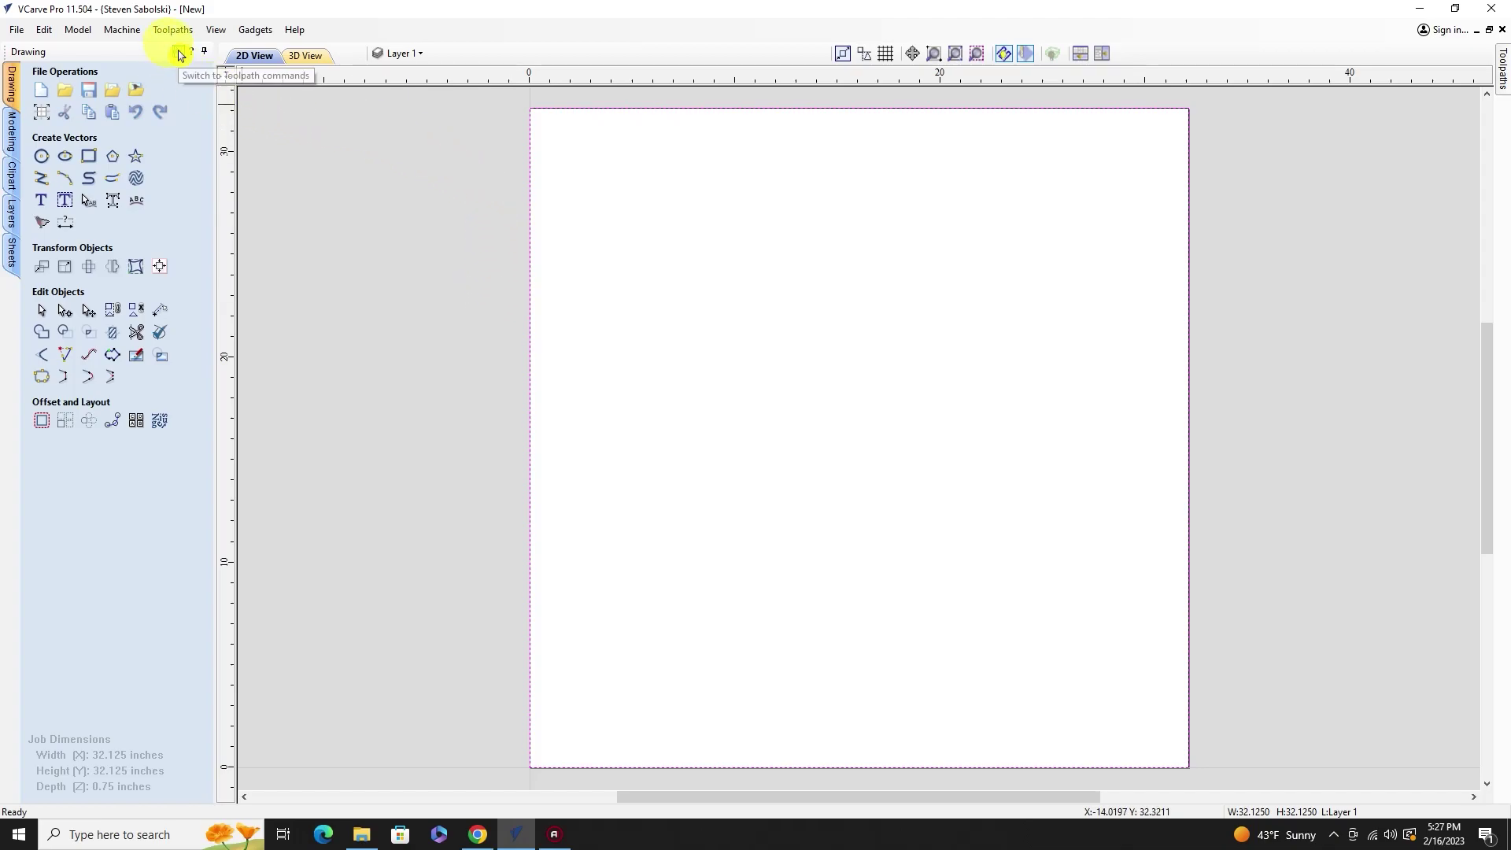
Step: Start a 2D profile toolpath on the rectangle with a cut depth of 0.02 inches
{"action": "left_click", "coordinate": [180, 53]}
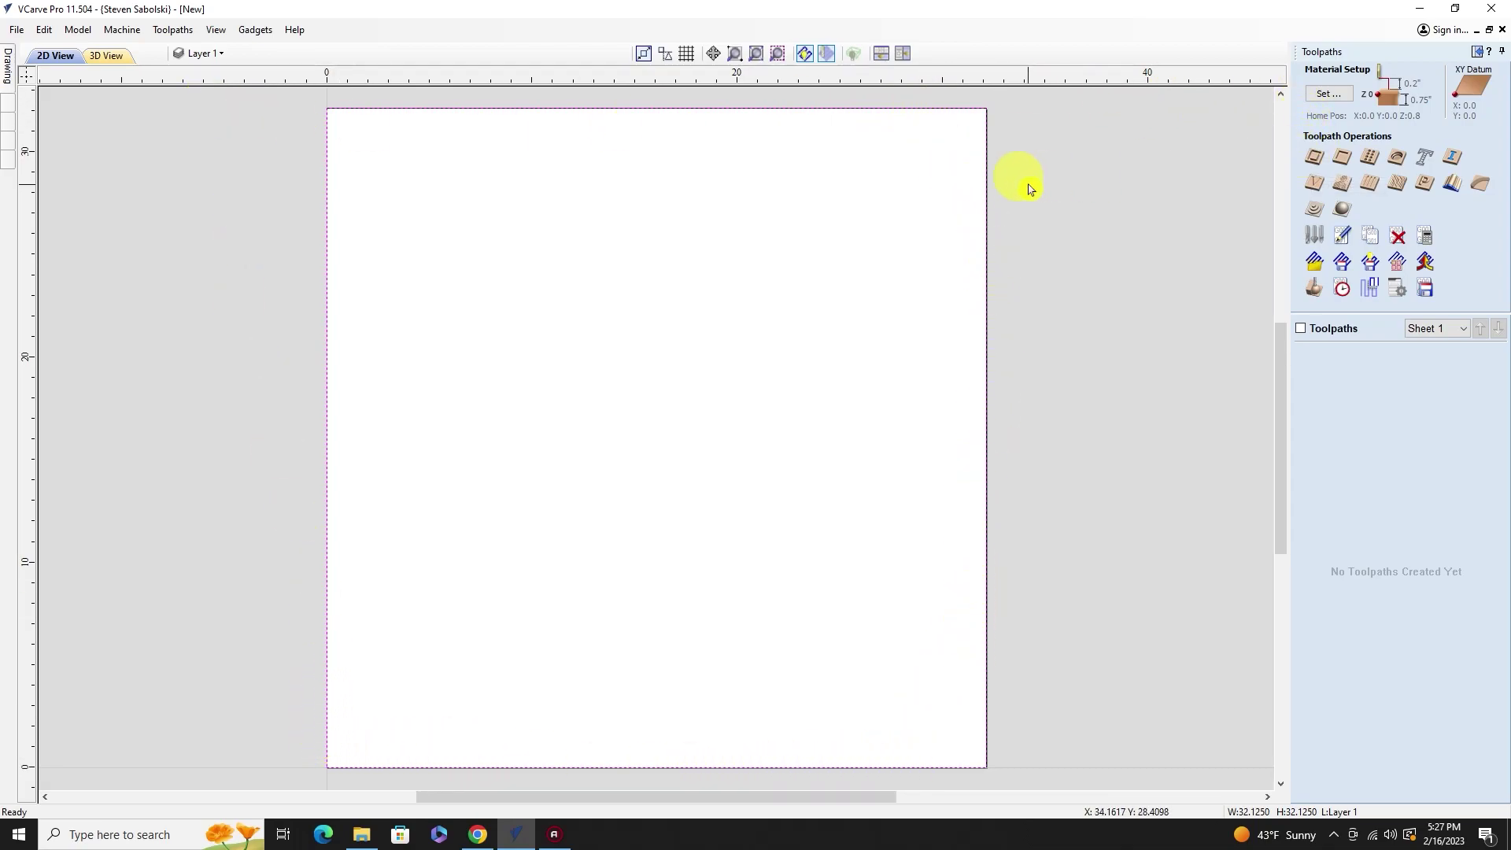
{"action": "left_click", "coordinate": [1317, 158]}
{"action": "left_click", "coordinate": [1314, 156]}
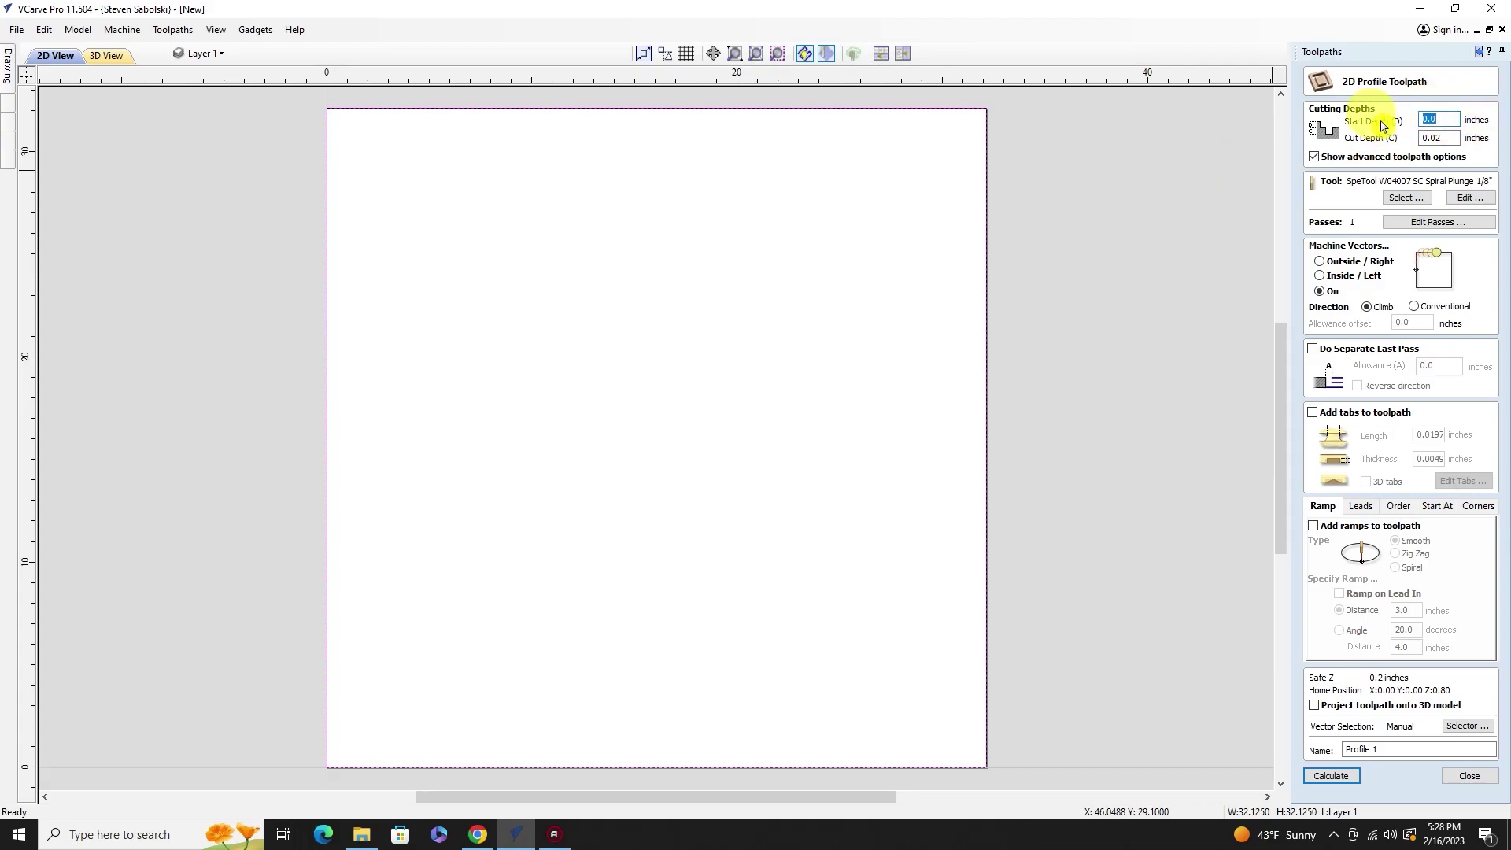
{"action": "left_click", "coordinate": [1437, 138]}
{"action": "type", "text": "2"}
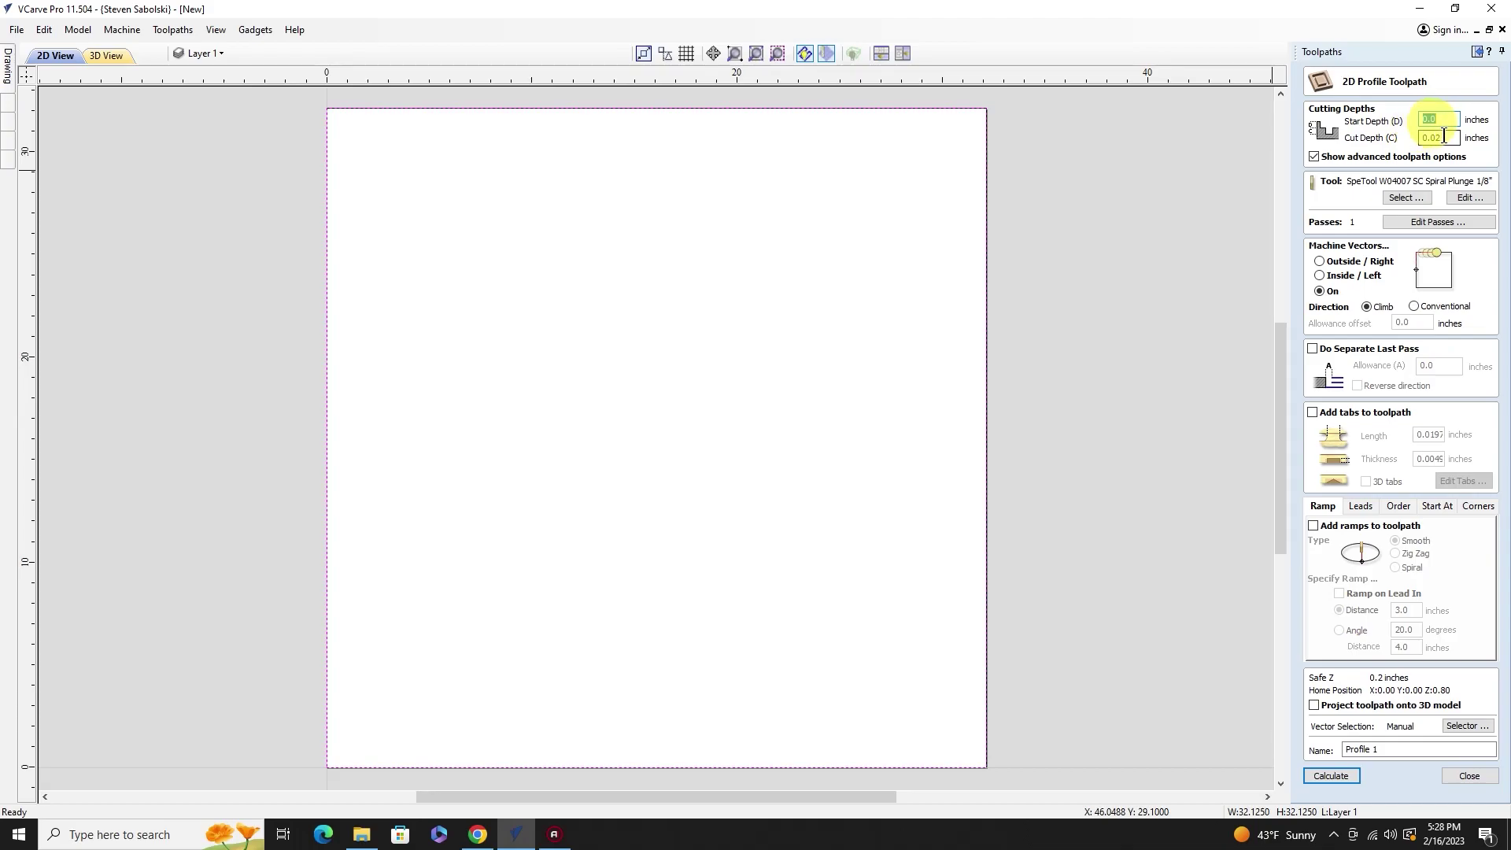
Step: Examine the cutting parameters of the #45525 spoilboard surfacing bit in the tool database
{"action": "left_click", "coordinate": [1404, 199]}
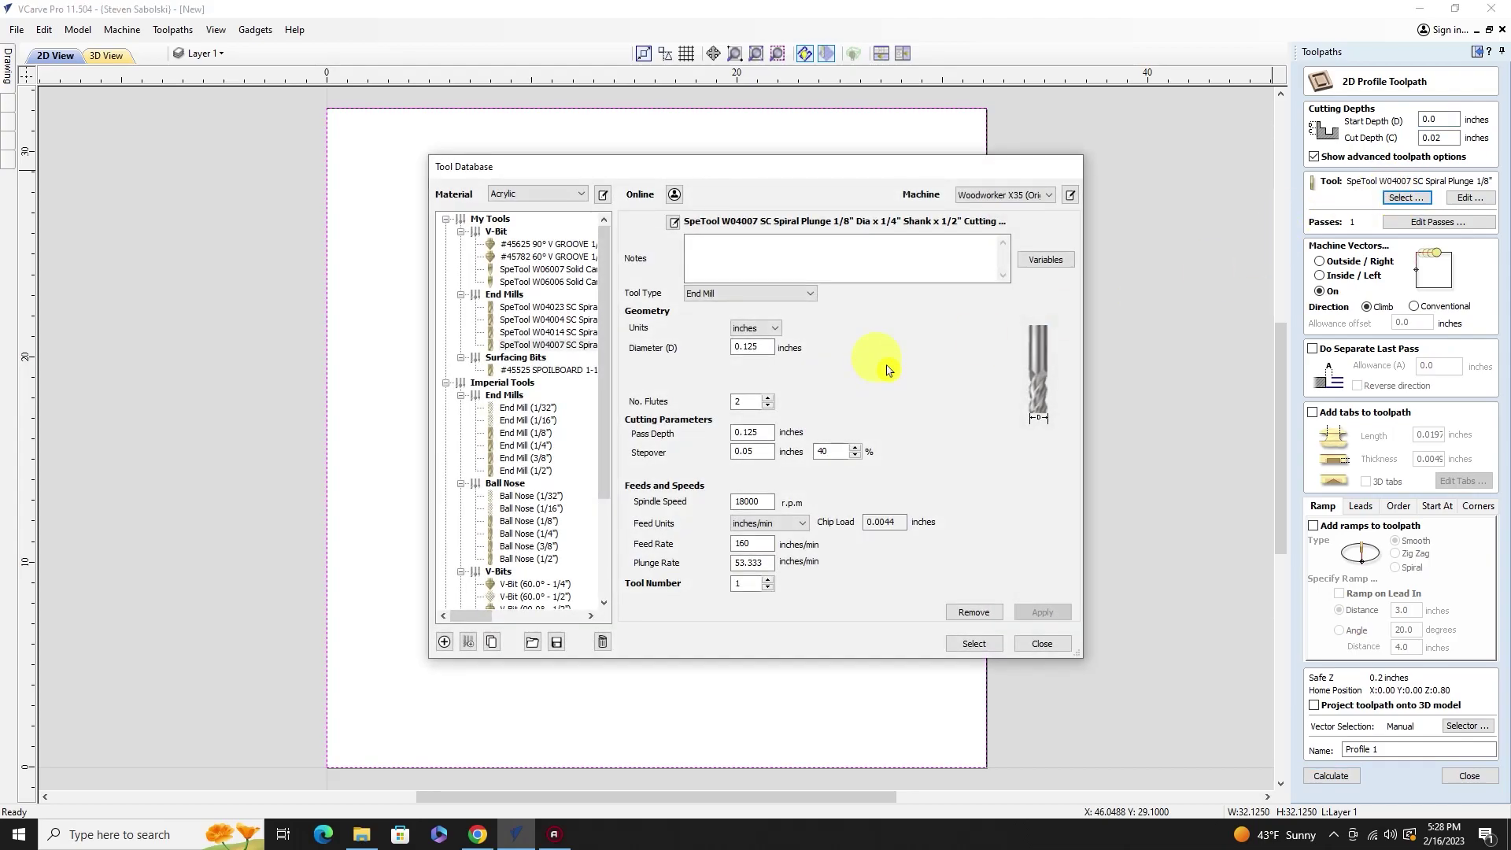
{"action": "left_click", "coordinate": [555, 372]}
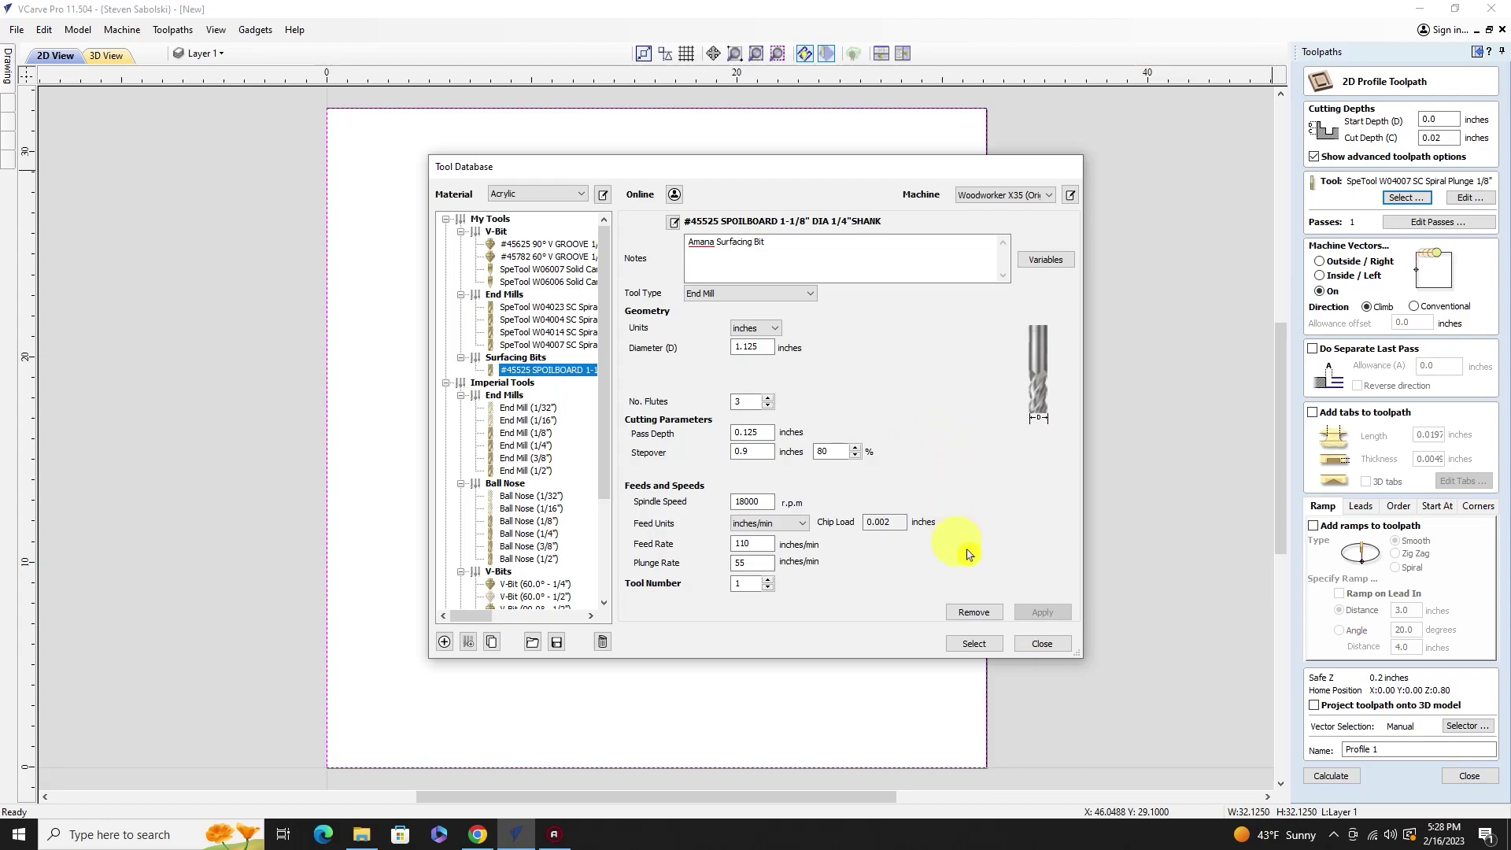
{"action": "left_click", "coordinate": [1039, 645]}
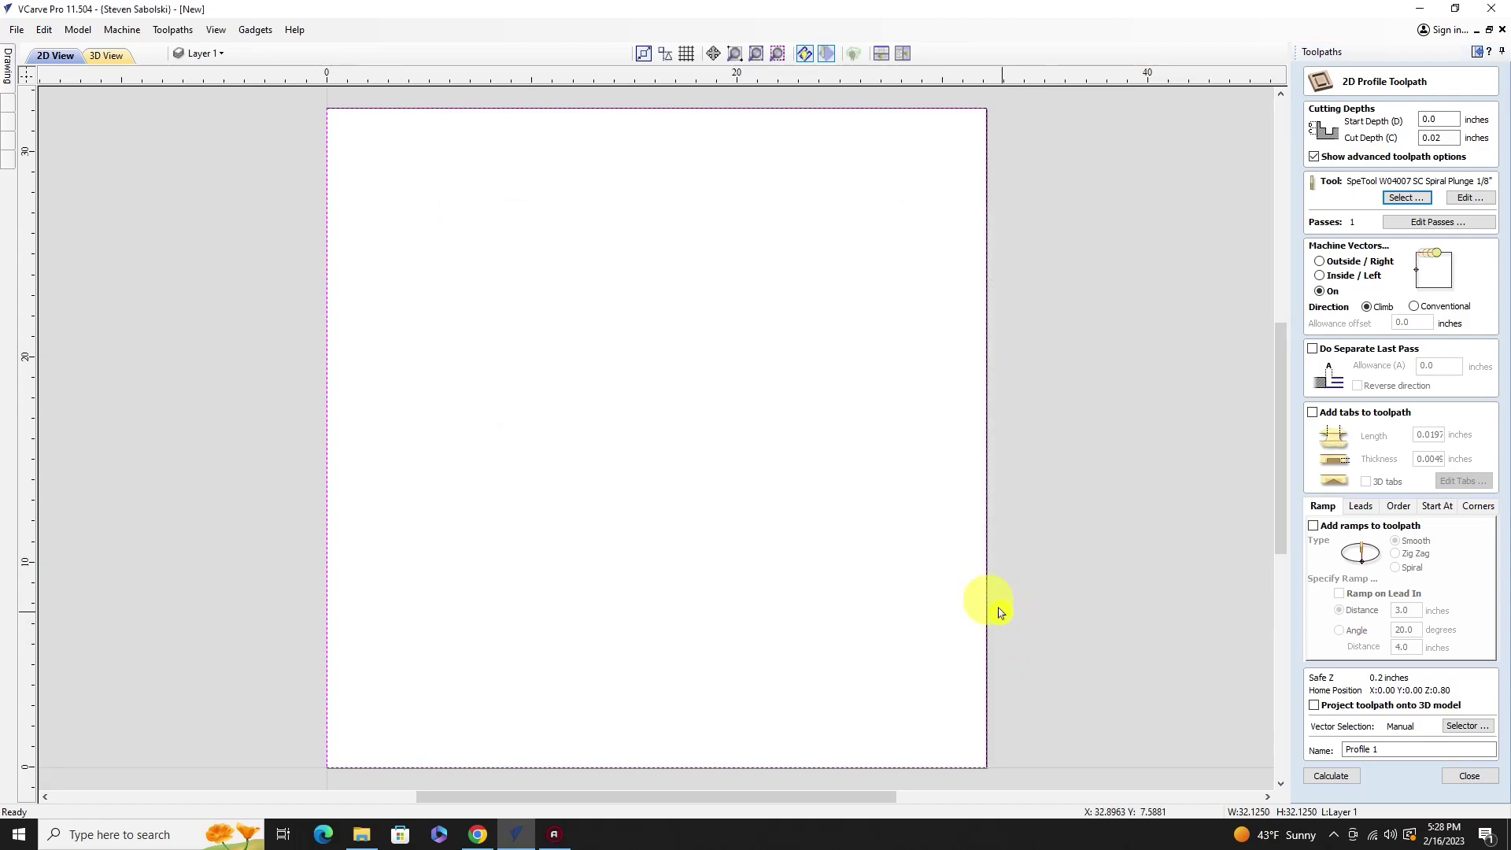
Step: Choose the SpeTool W04007 1/8" spiral plunge bit as the profile toolpath's tool
{"action": "left_click", "coordinate": [1420, 201]}
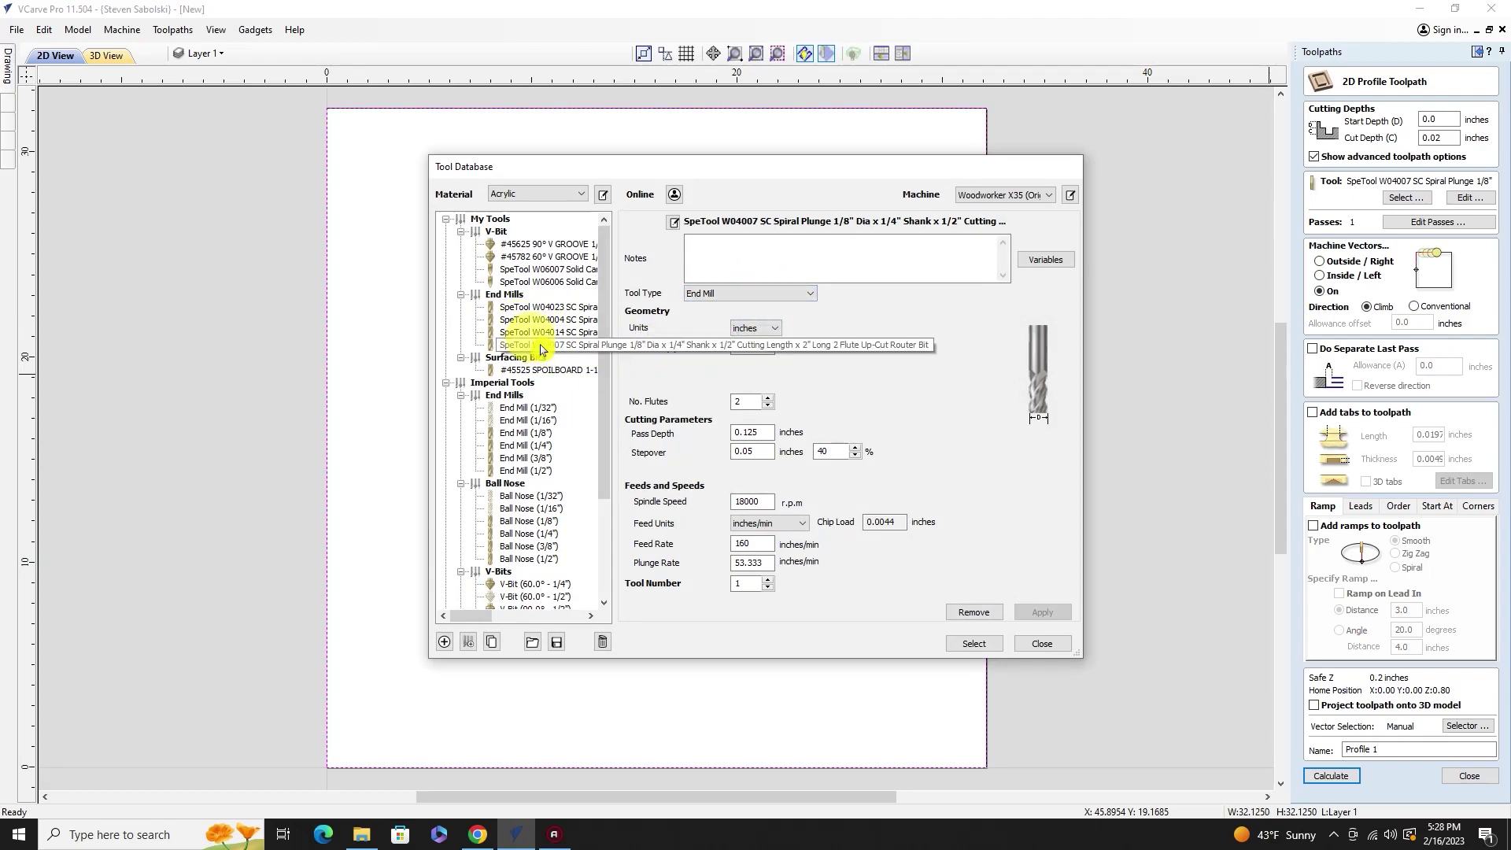
{"action": "double_click", "coordinate": [541, 346]}
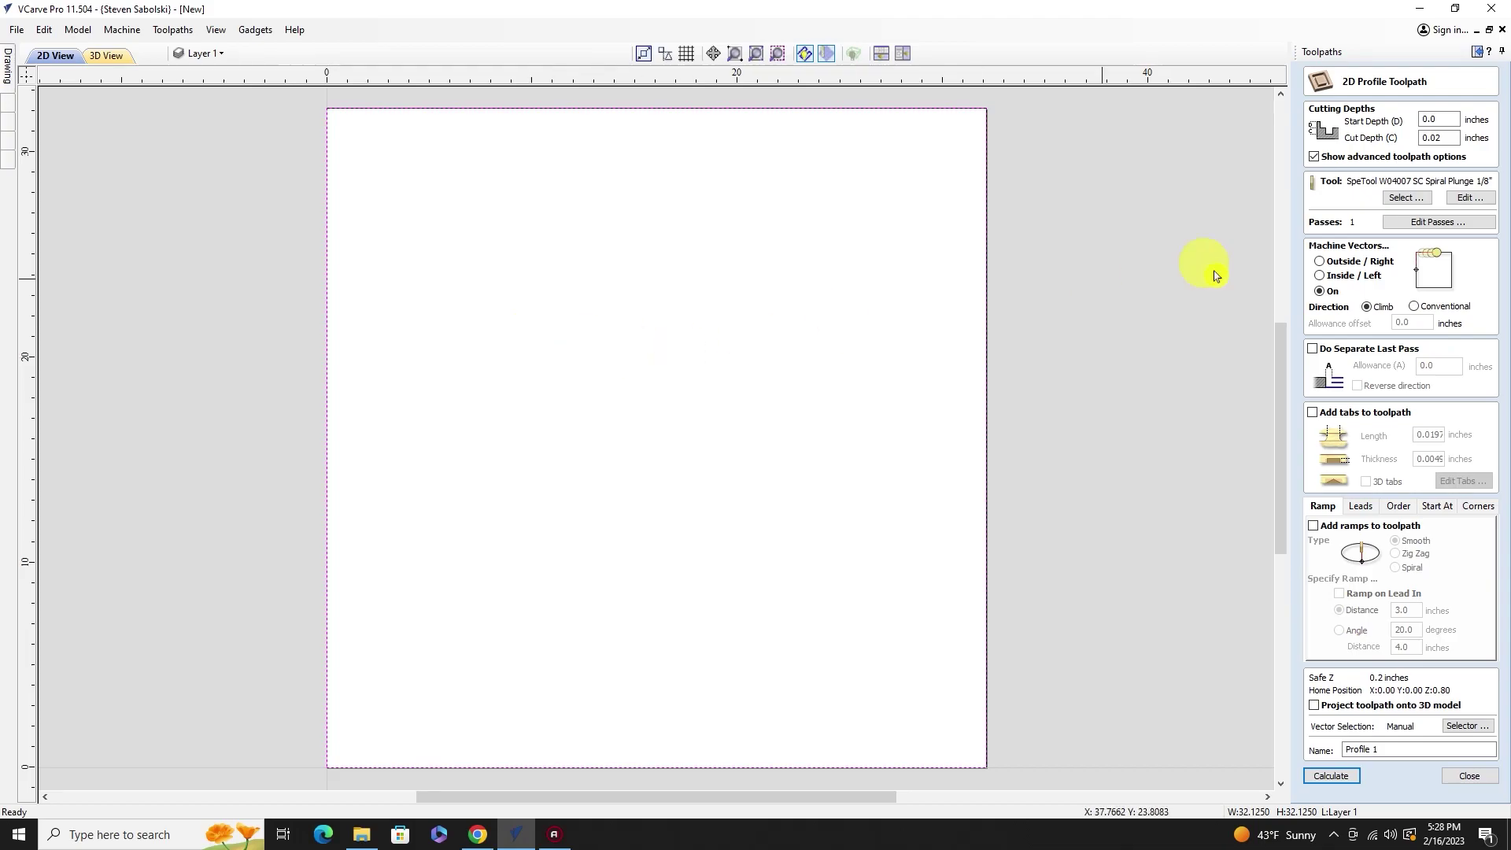
{"action": "left_click", "coordinate": [1394, 198]}
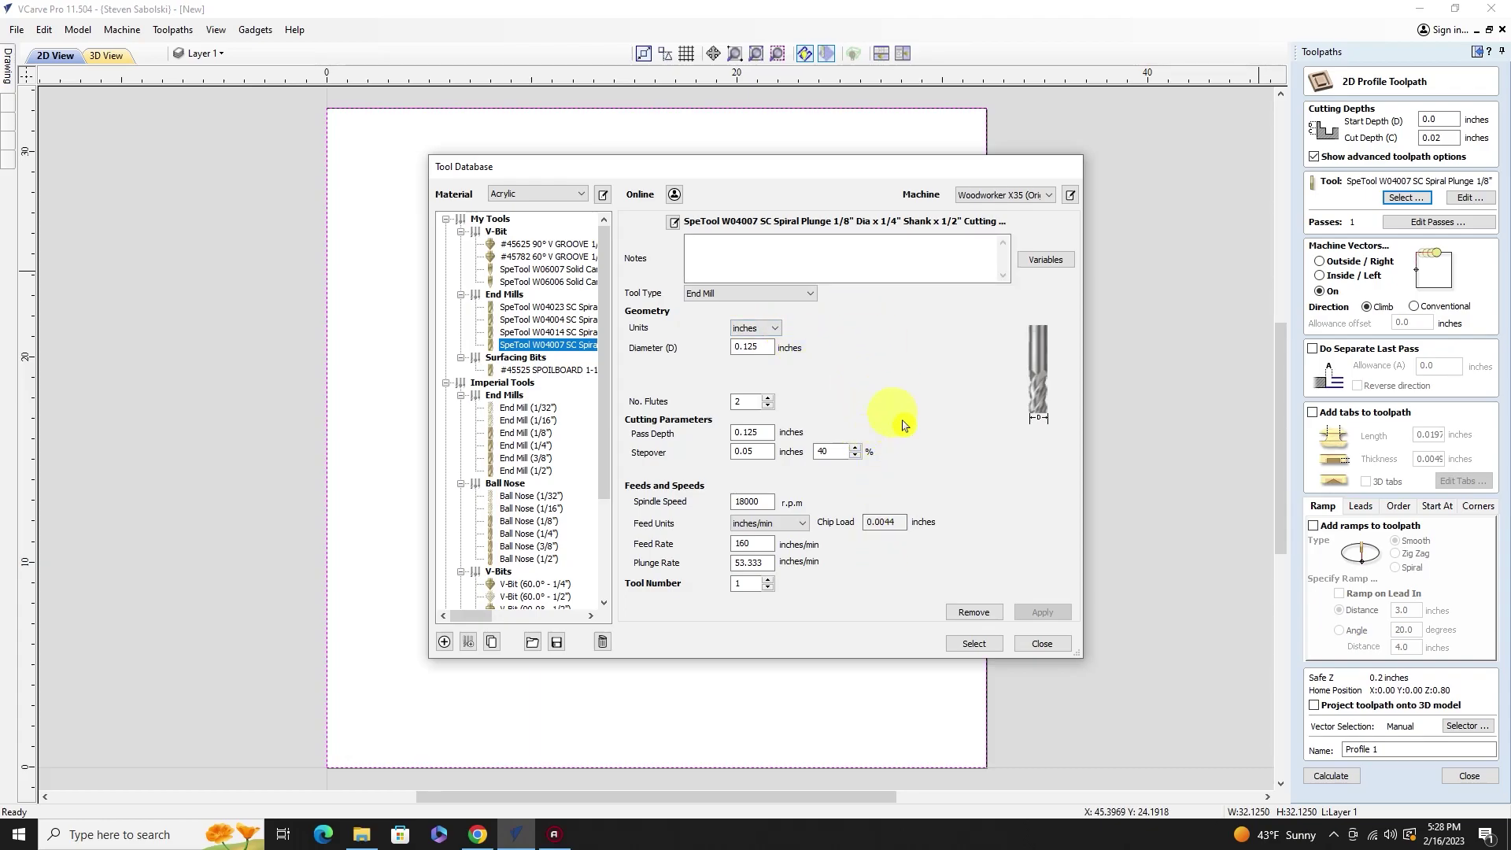
{"action": "left_click", "coordinate": [975, 643]}
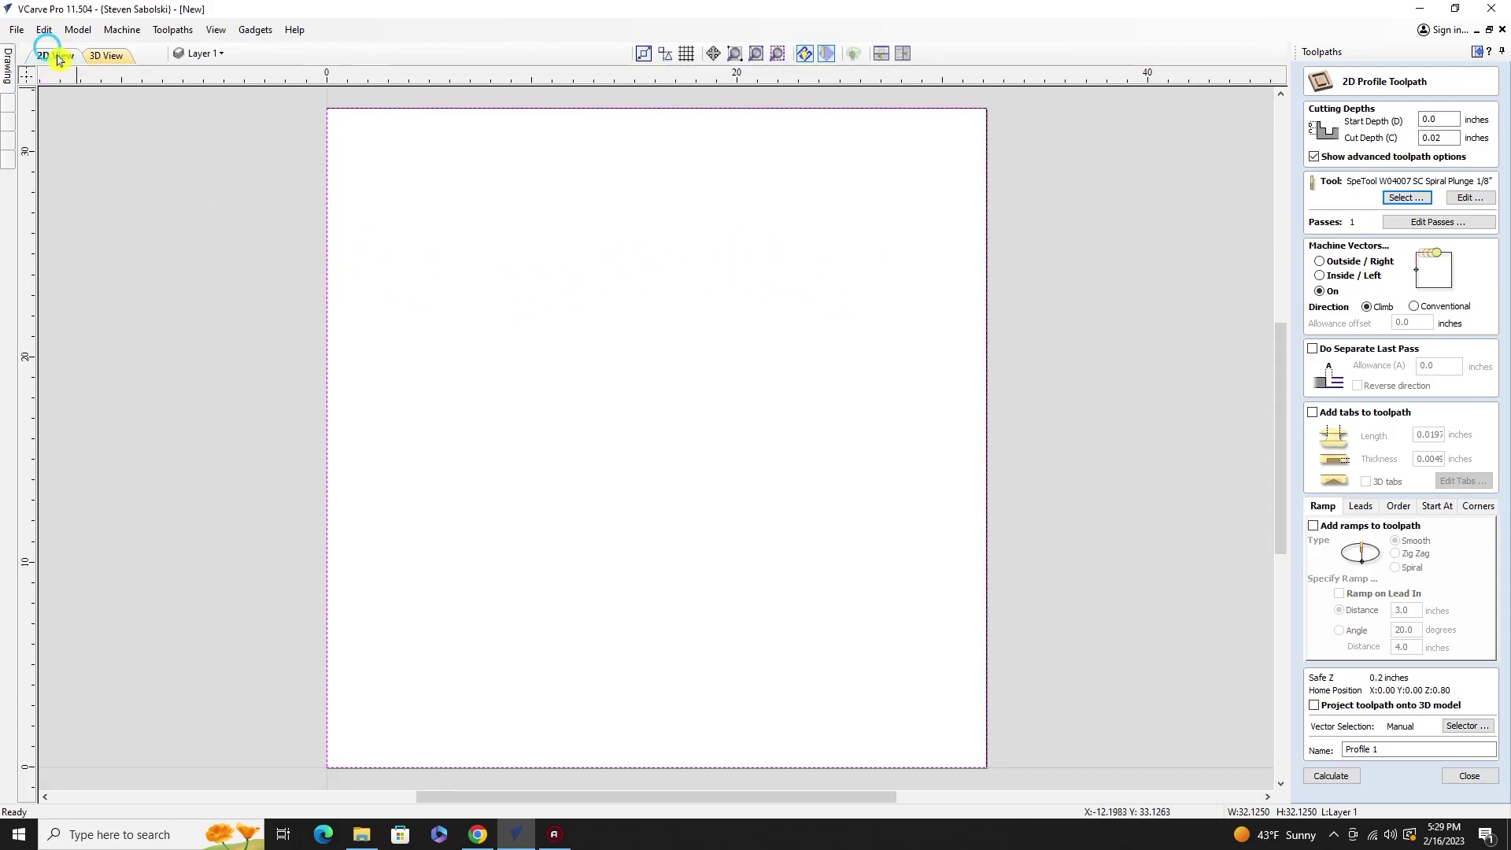
Step: Draw a 0.25-inch circle and a 1.25-inch circle near the material's left edge
{"action": "left_click", "coordinate": [1476, 54]}
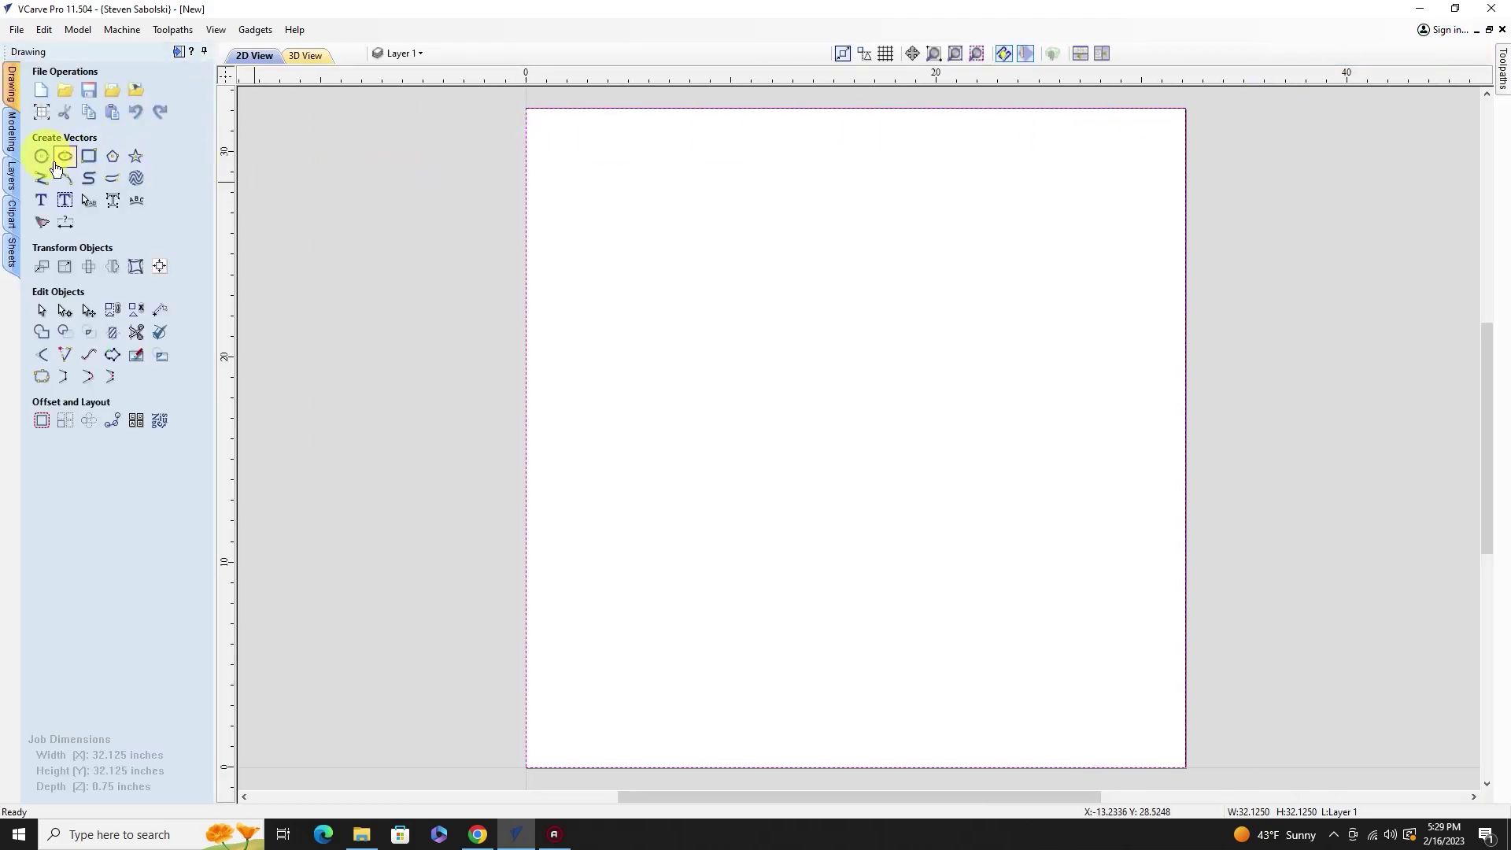
{"action": "left_click", "coordinate": [40, 156]}
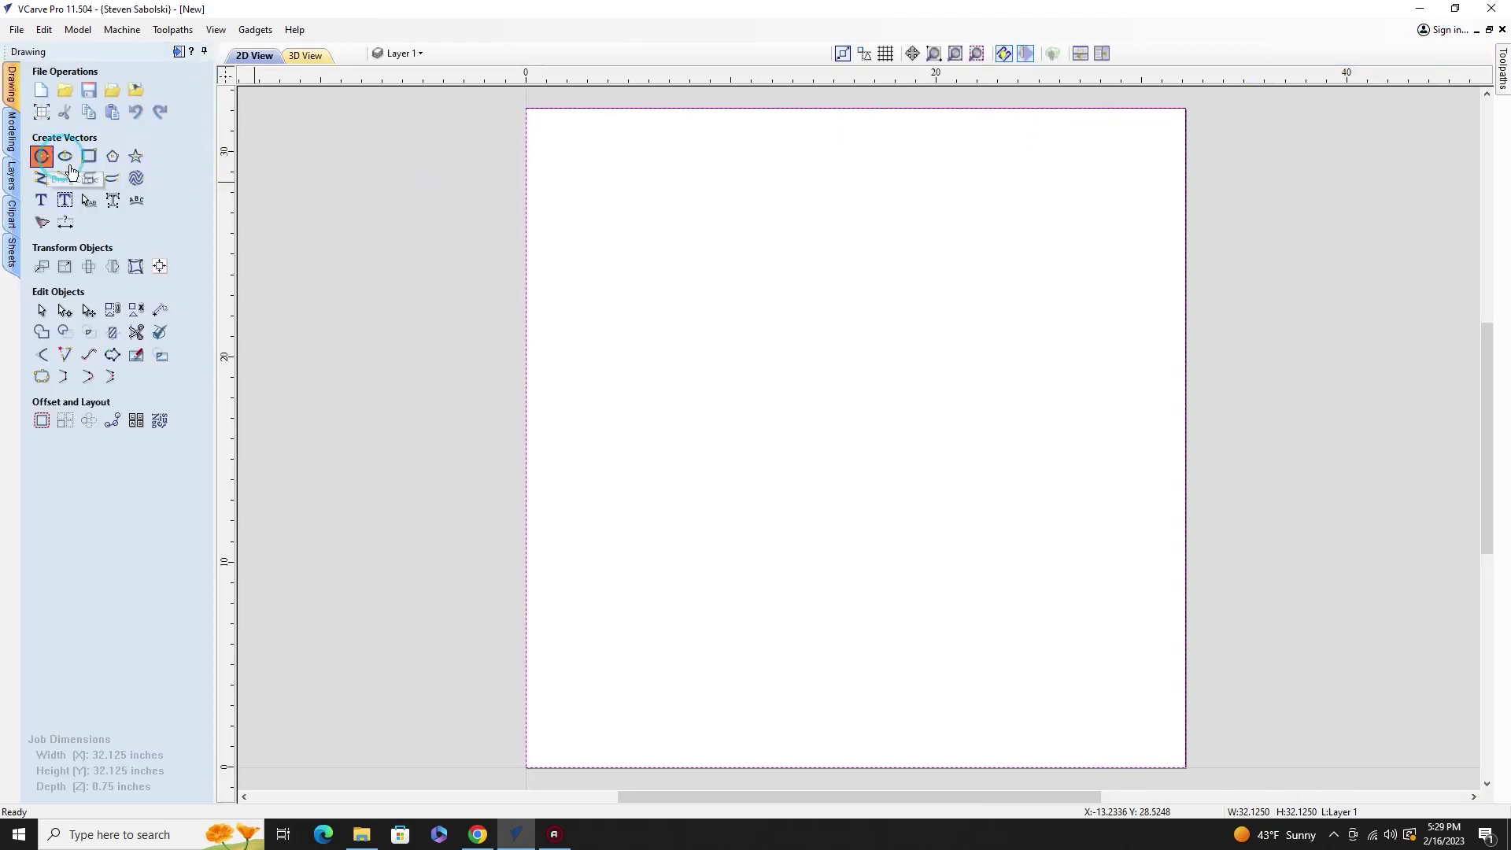
{"action": "left_click", "coordinate": [385, 281]}
{"action": "left_click", "coordinate": [395, 292]}
{"action": "left_click_drag", "start_coordinate": [379, 333], "coordinate": [399, 337]}
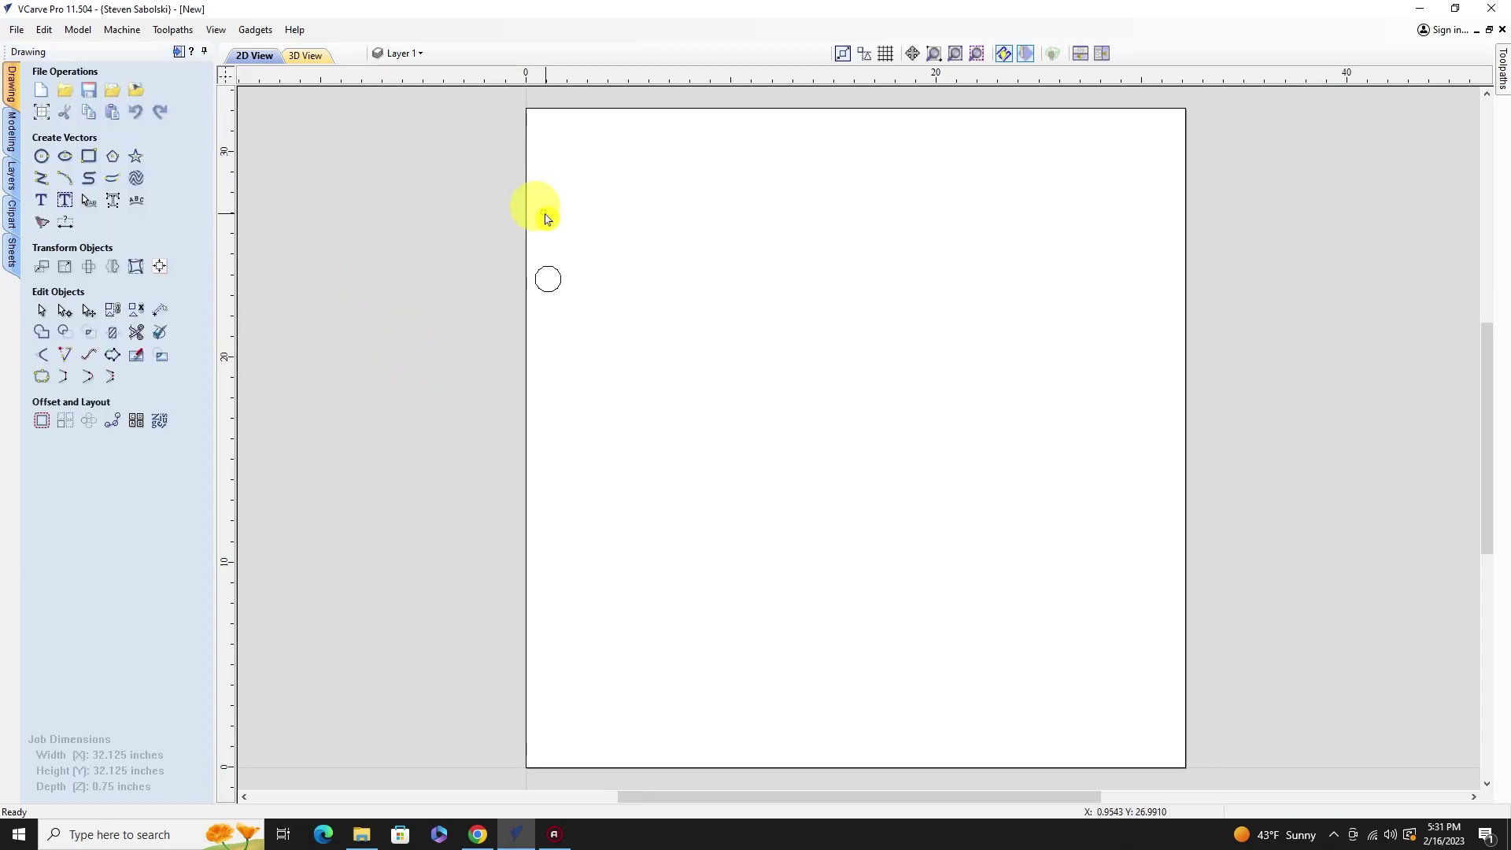
Step: Move the small circle to sit just inside the material's left edge
{"action": "scroll", "coordinate": [548, 218], "scroll_direction": "up", "scroll_amount": 5}
{"action": "left_click", "coordinate": [530, 256]}
{"action": "left_click", "coordinate": [89, 309]}
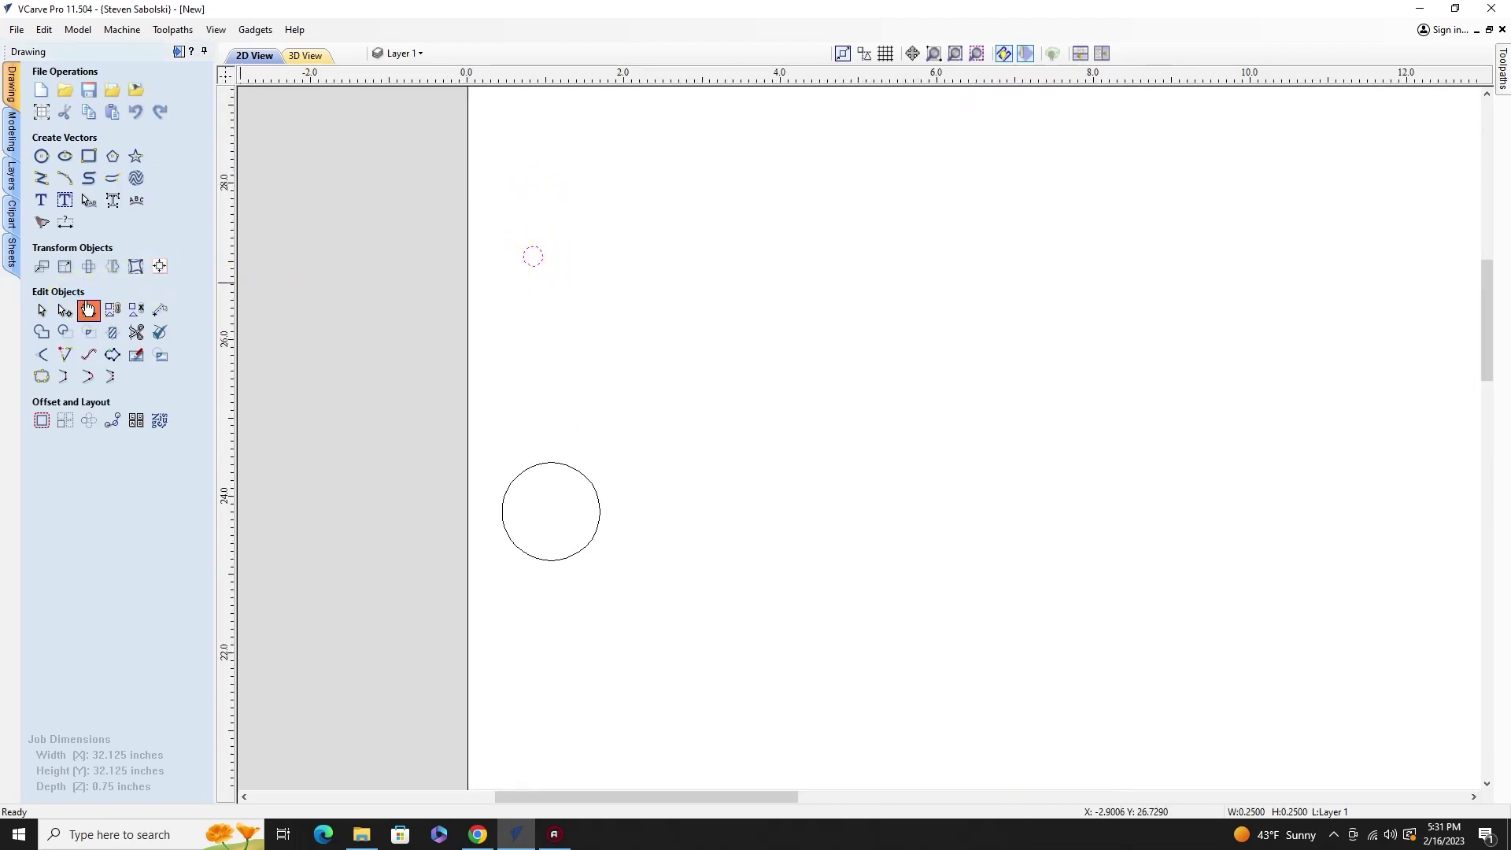
{"action": "mouse_move", "coordinate": [497, 264]}
{"action": "left_mouse_down"}
{"action": "mouse_move", "coordinate": [529, 250]}
{"action": "mouse_move", "coordinate": [502, 255]}
{"action": "left_mouse_up"}
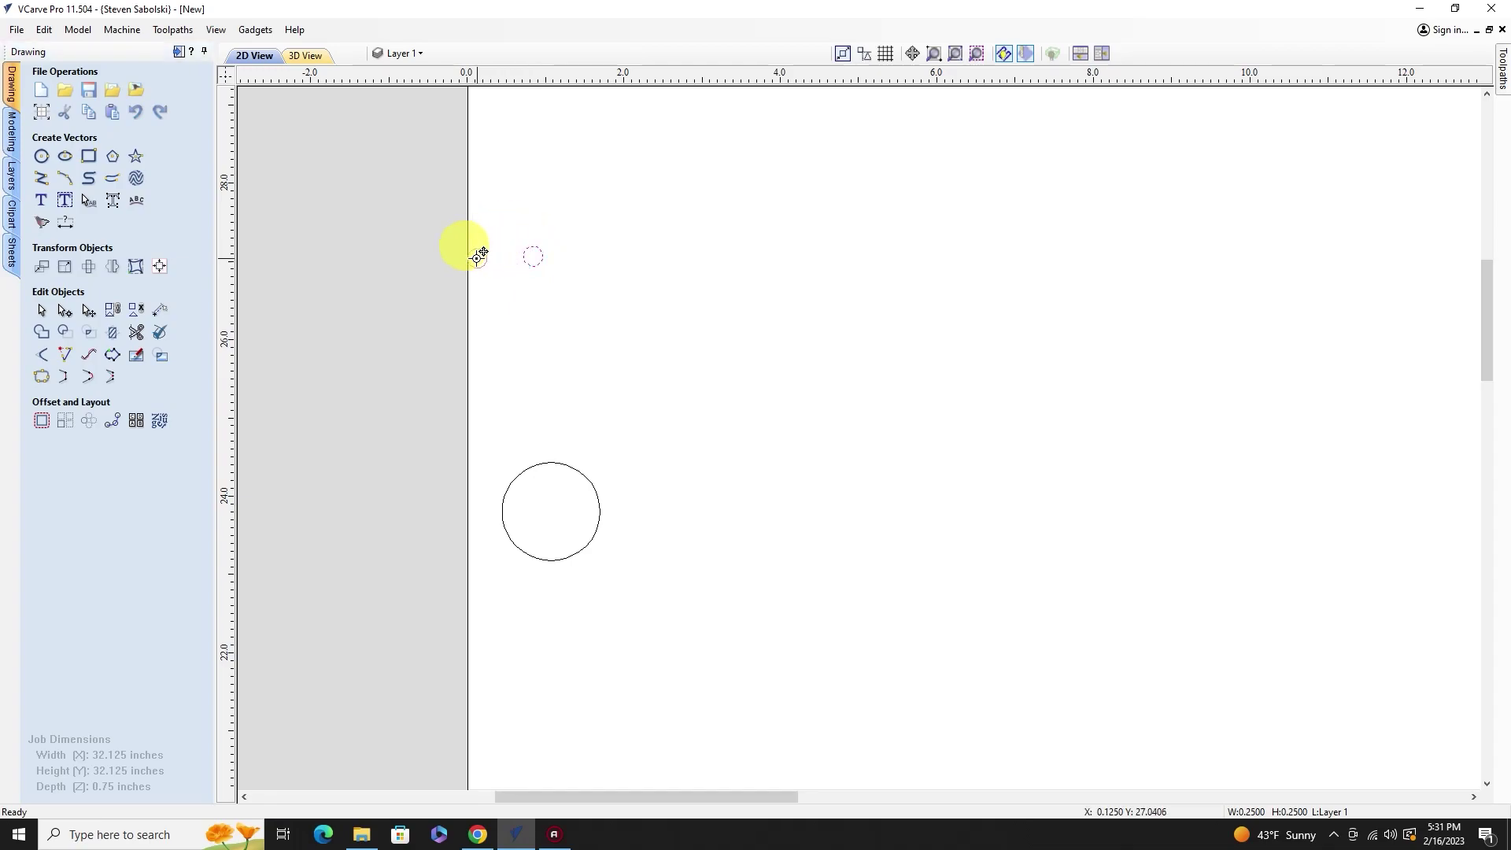
{"action": "left_click_drag", "start_coordinate": [477, 257], "coordinate": [479, 258]}
{"action": "left_click", "coordinate": [449, 294]}
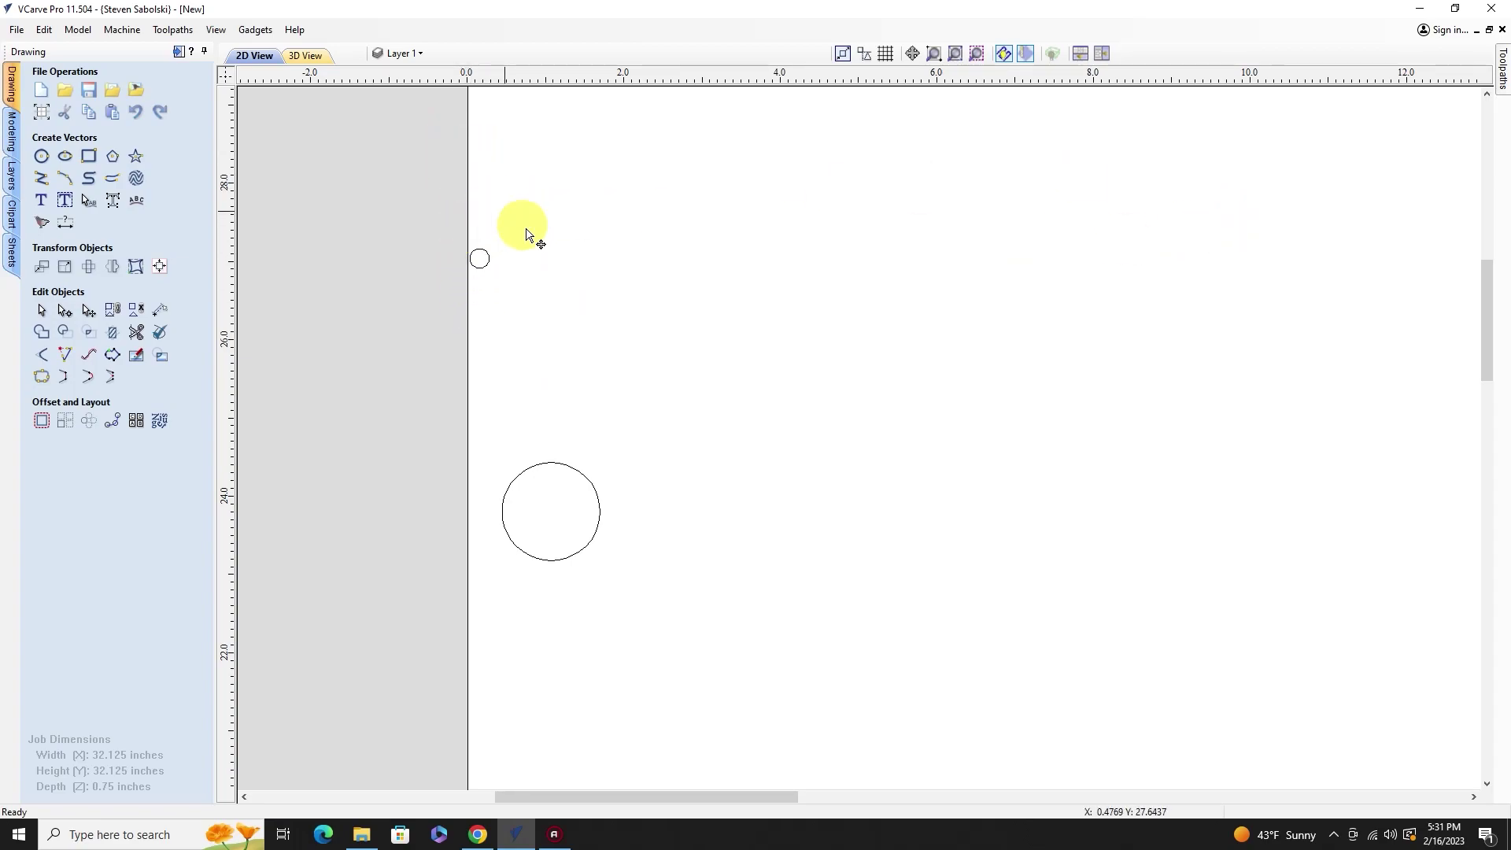
Step: Move the large circle so it is centred on the small circle
{"action": "left_click", "coordinate": [580, 472]}
{"action": "left_click", "coordinate": [557, 497]}
{"action": "left_click_drag", "start_coordinate": [549, 501], "coordinate": [480, 259]}
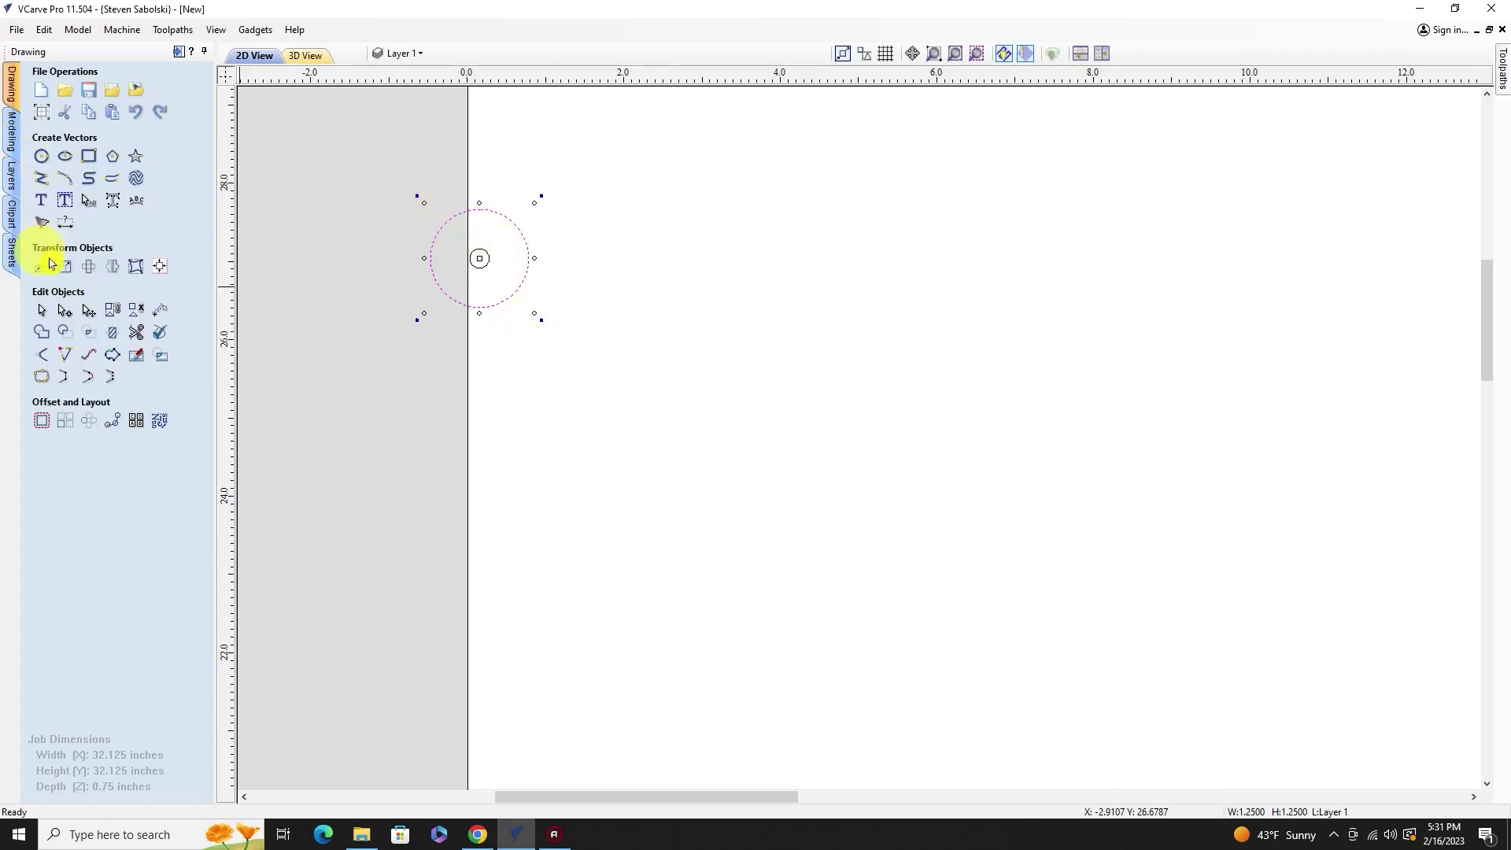
Step: Select both circles at the material's left edge and delete them
{"action": "left_click", "coordinate": [41, 310]}
{"action": "left_click_drag", "start_coordinate": [654, 407], "coordinate": [411, 189]}
{"action": "left_click_drag", "start_coordinate": [561, 305], "coordinate": [481, 252]}
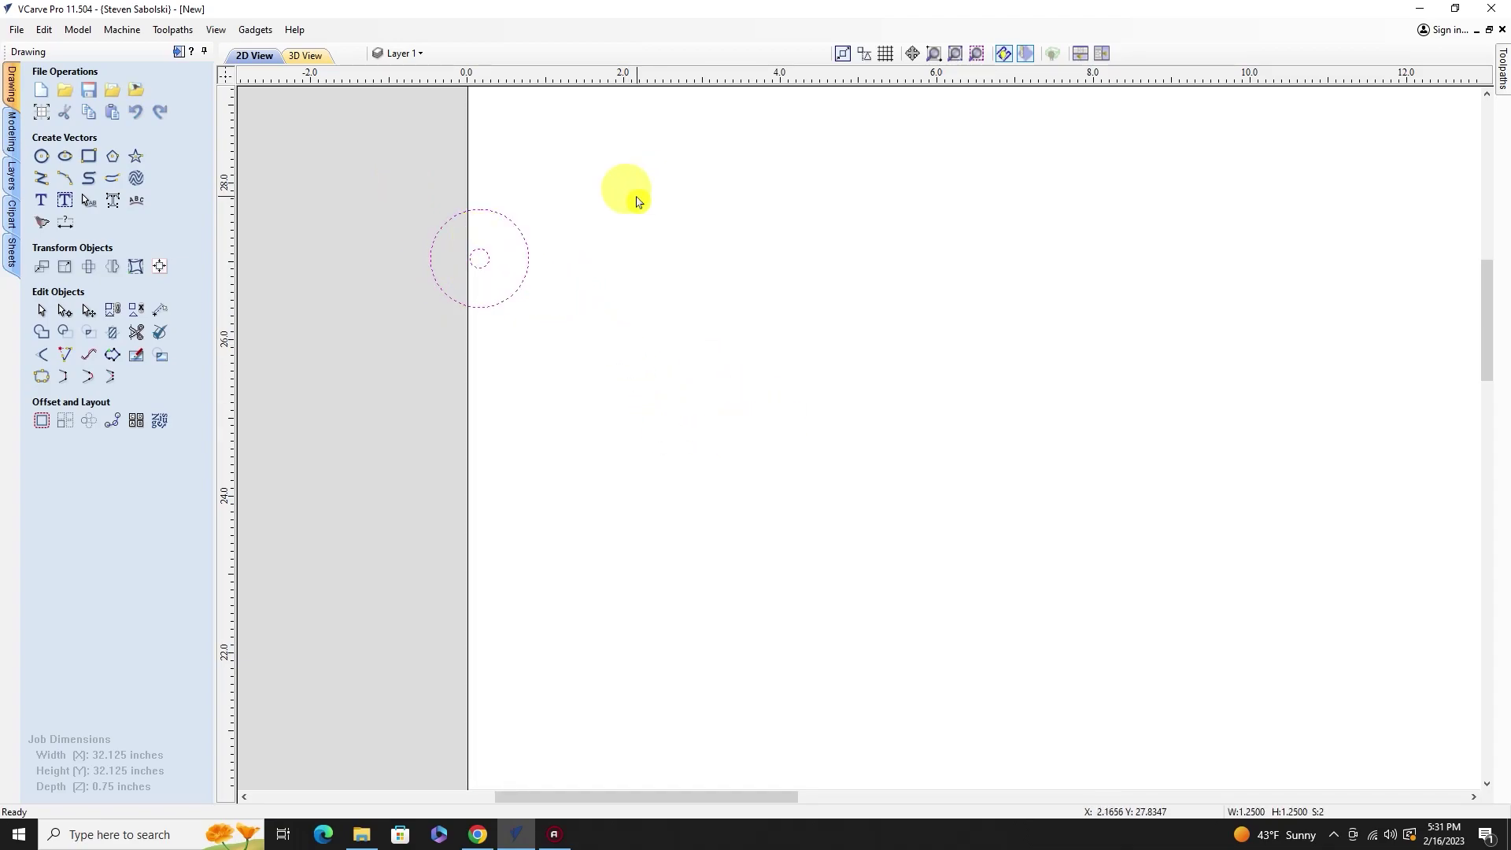
{"action": "key", "text": "Delete"}
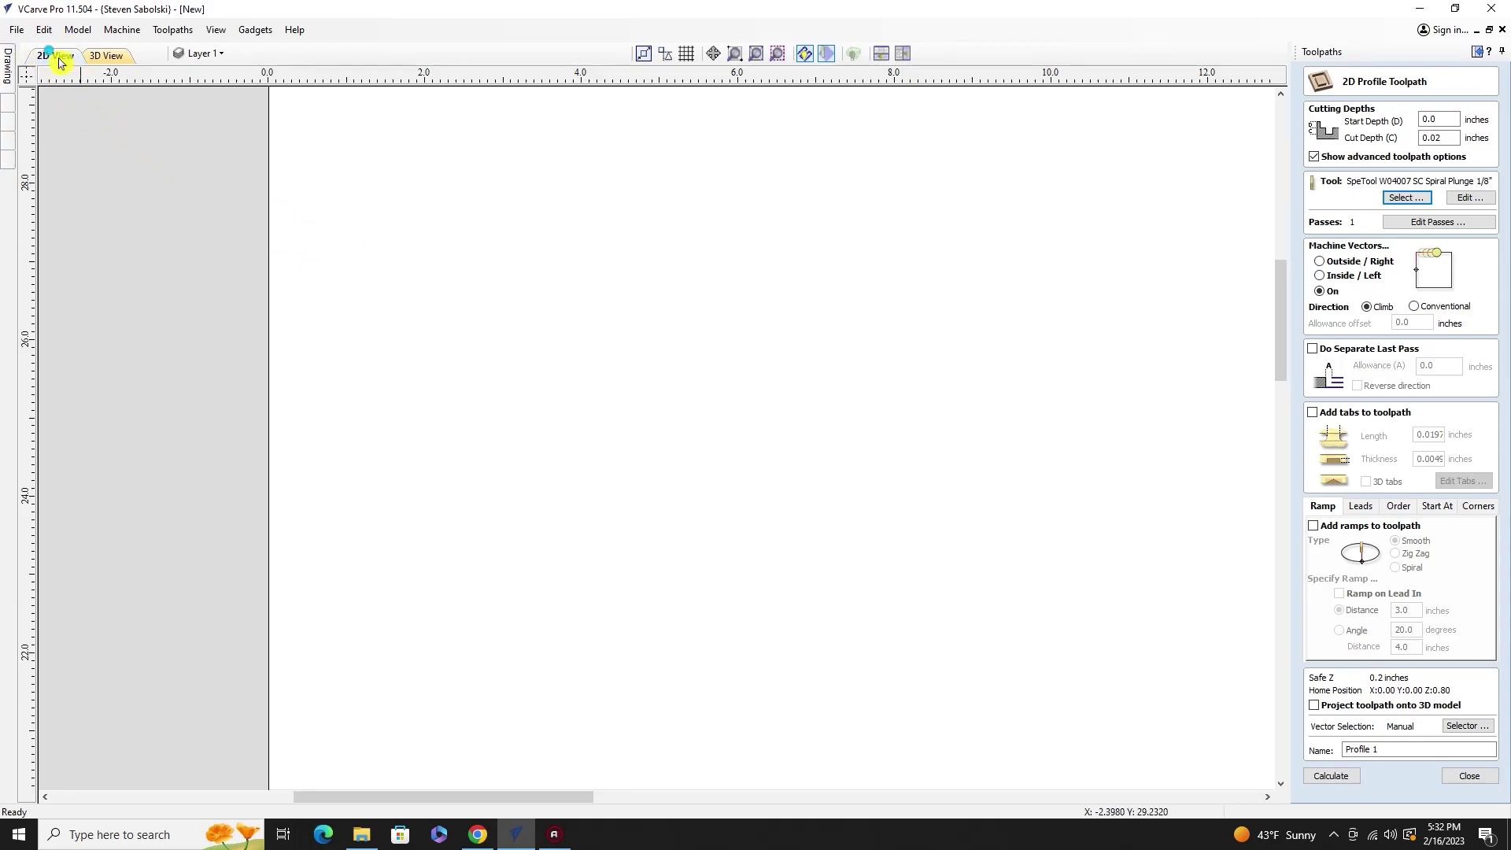
Step: Select the material-sized rectangle, add smooth ramps to its profile toolpath and calculate it
{"action": "scroll", "coordinate": [584, 466], "scroll_direction": "down", "scroll_amount": 8}
{"action": "left_click", "coordinate": [534, 387]}
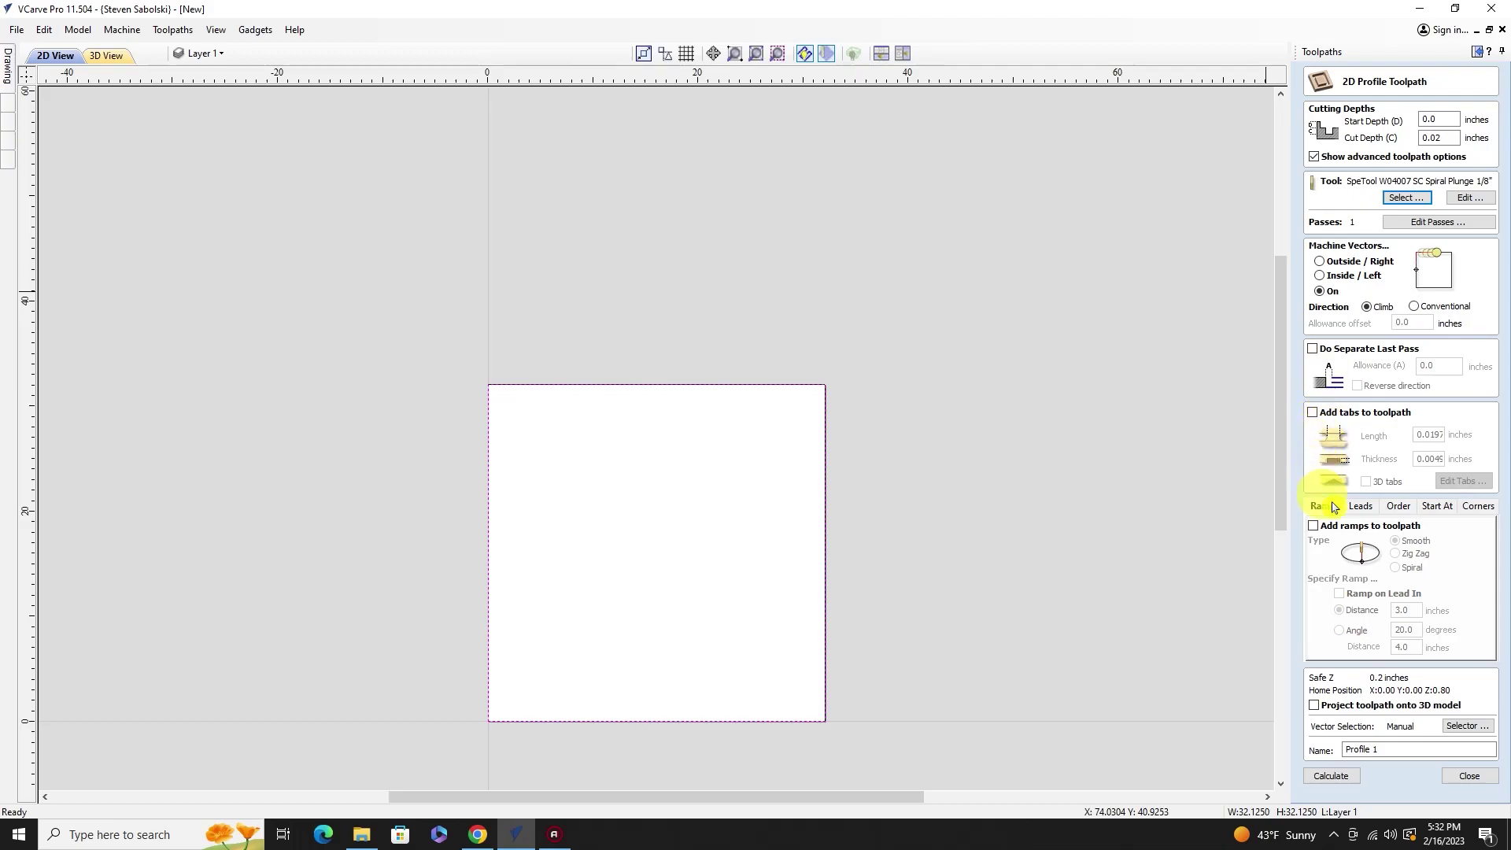
{"action": "left_click", "coordinate": [1313, 526]}
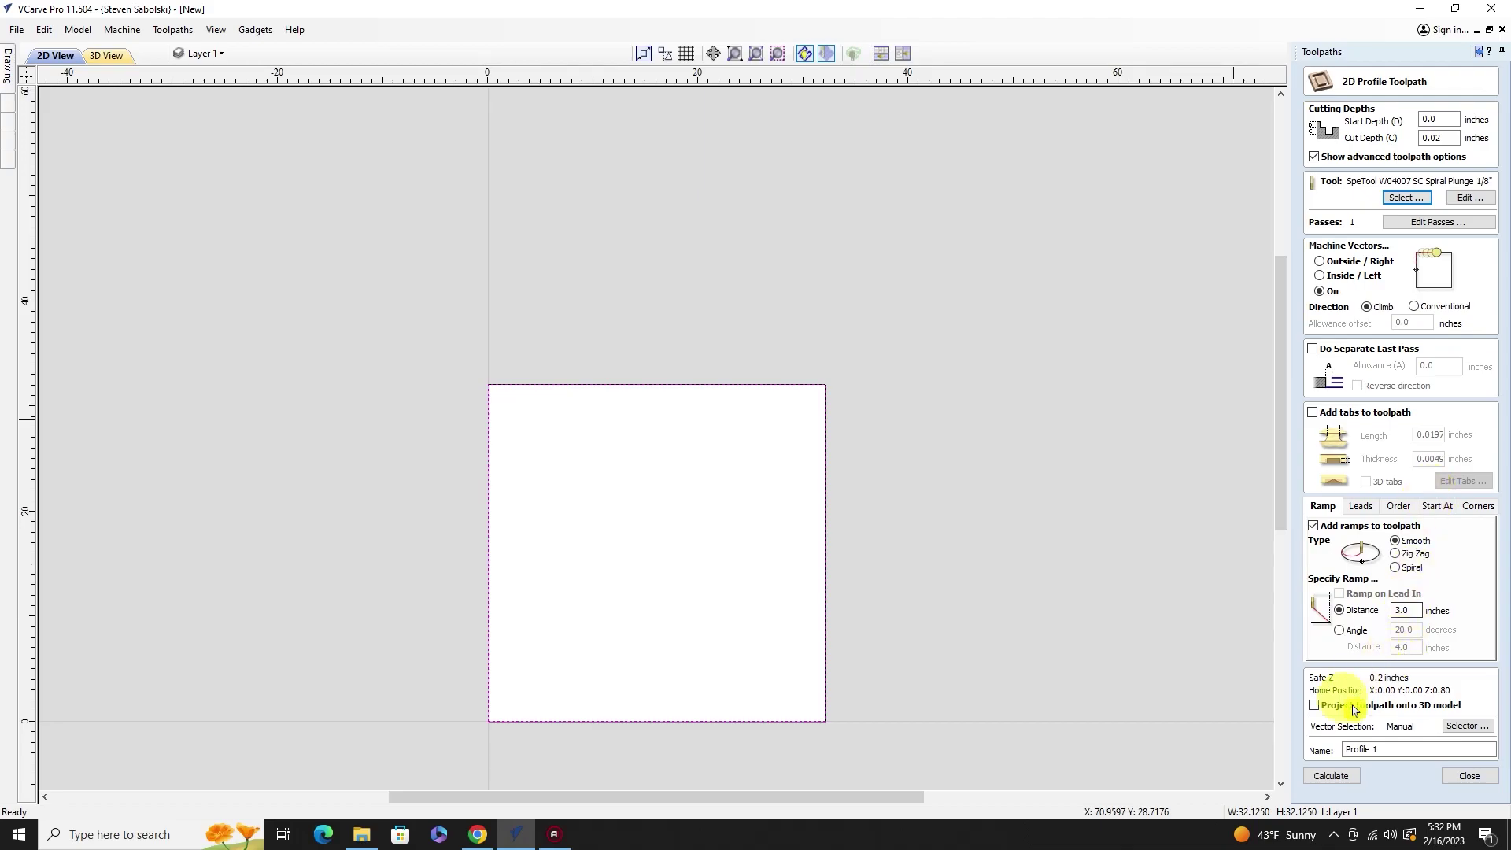
{"action": "left_click", "coordinate": [1329, 775]}
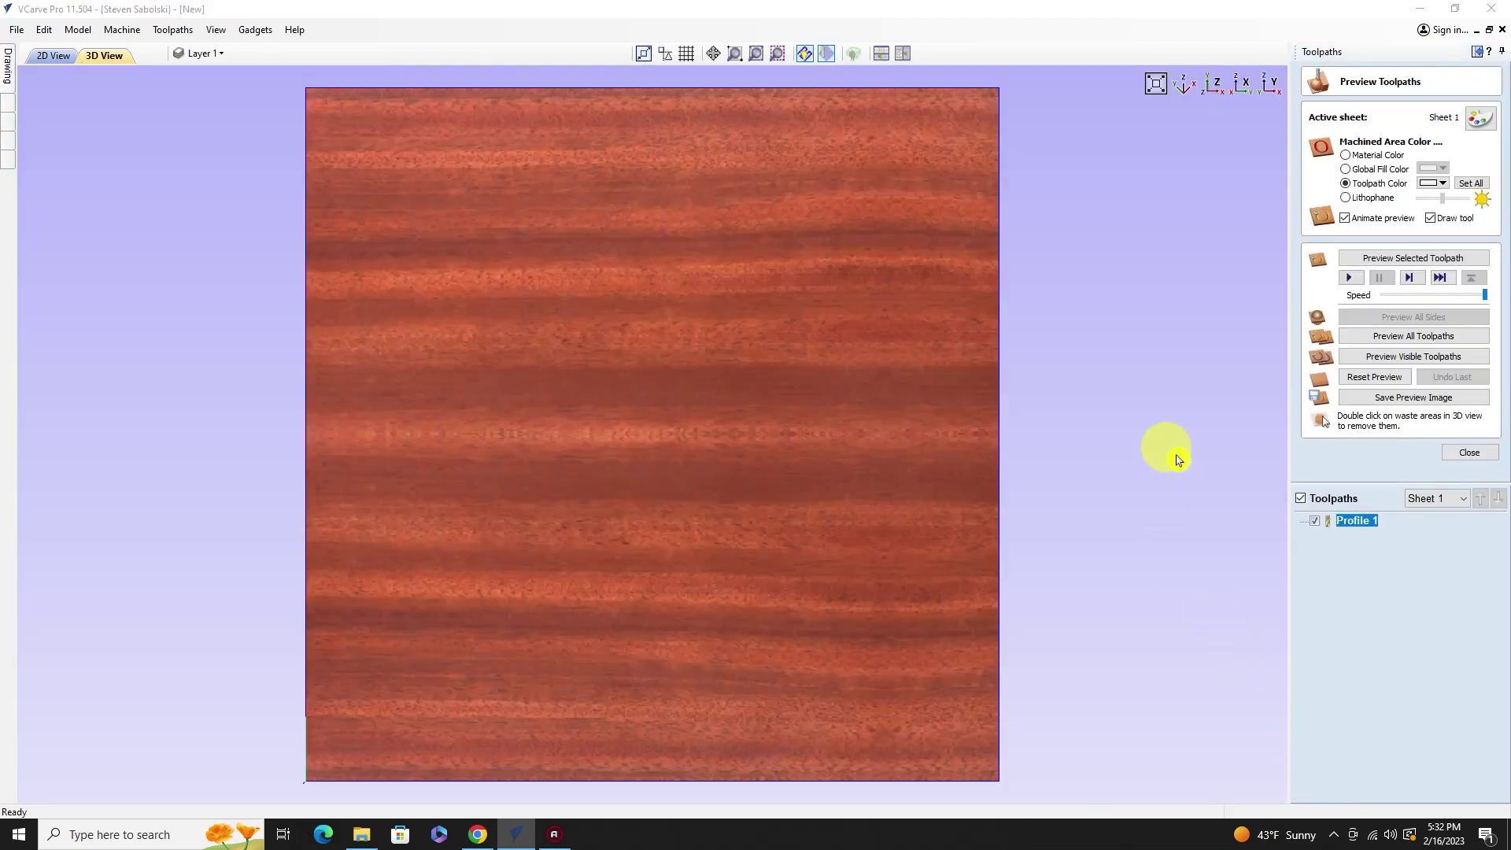
Step: Set the profile toolpath's preview colour to green, then preview all toolpaths and leave the preview
{"action": "left_click", "coordinate": [1426, 184]}
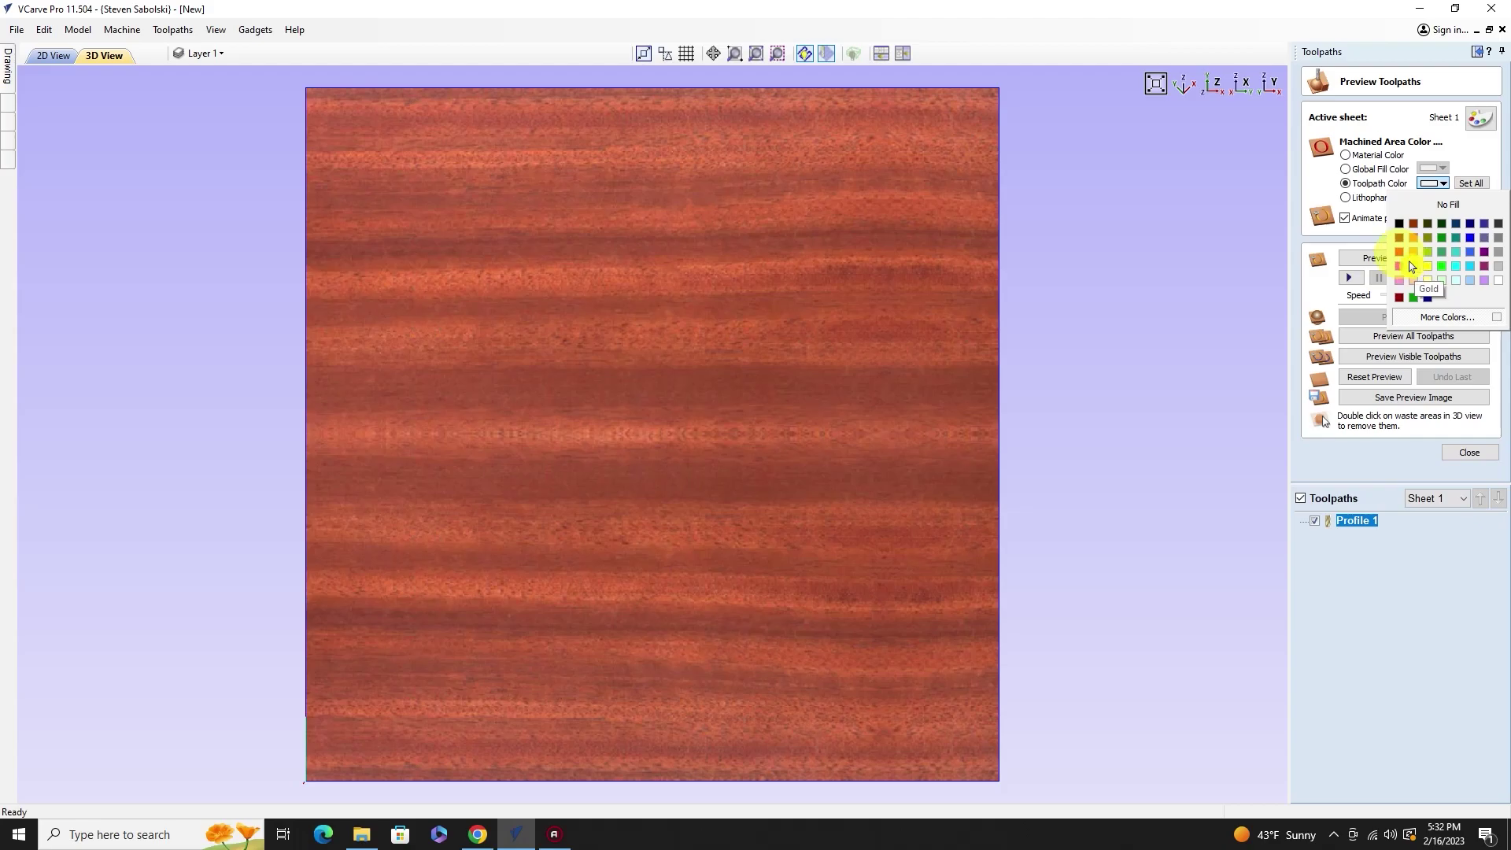
{"action": "left_click", "coordinate": [1413, 297]}
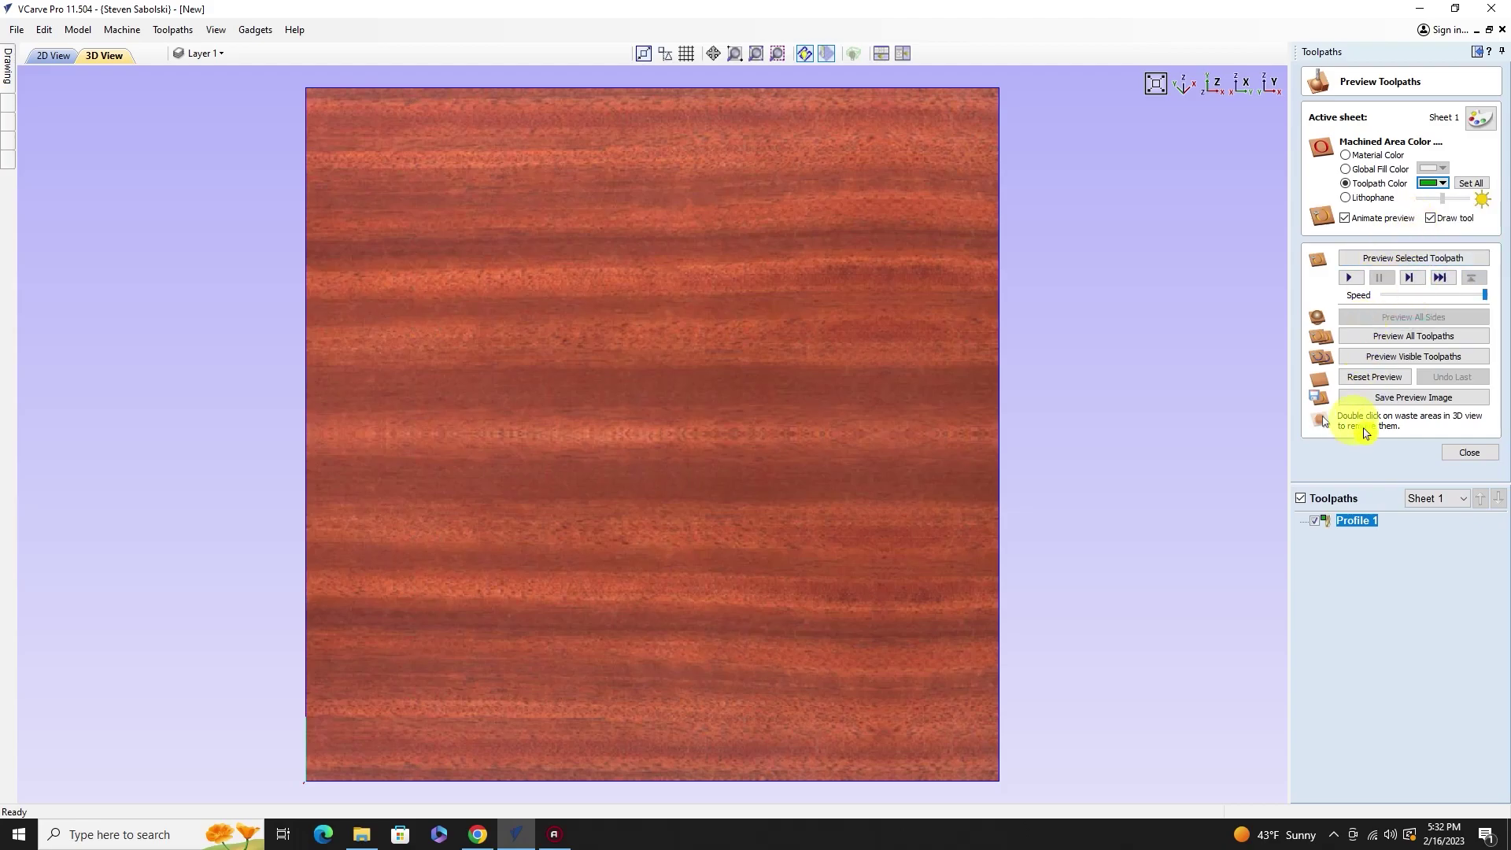
{"action": "left_click", "coordinate": [1392, 339]}
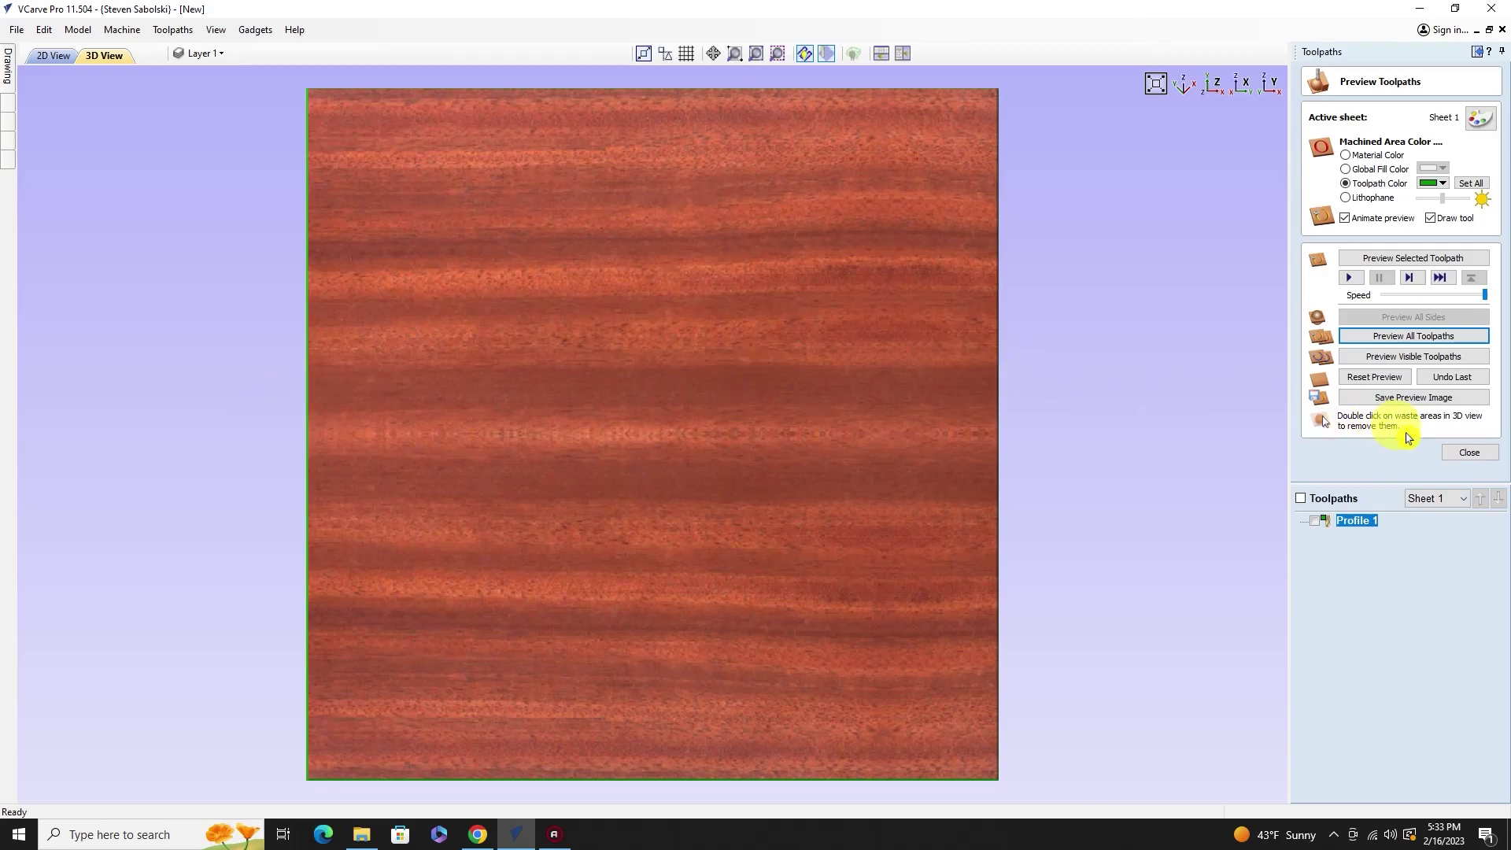
{"action": "left_click", "coordinate": [1464, 453]}
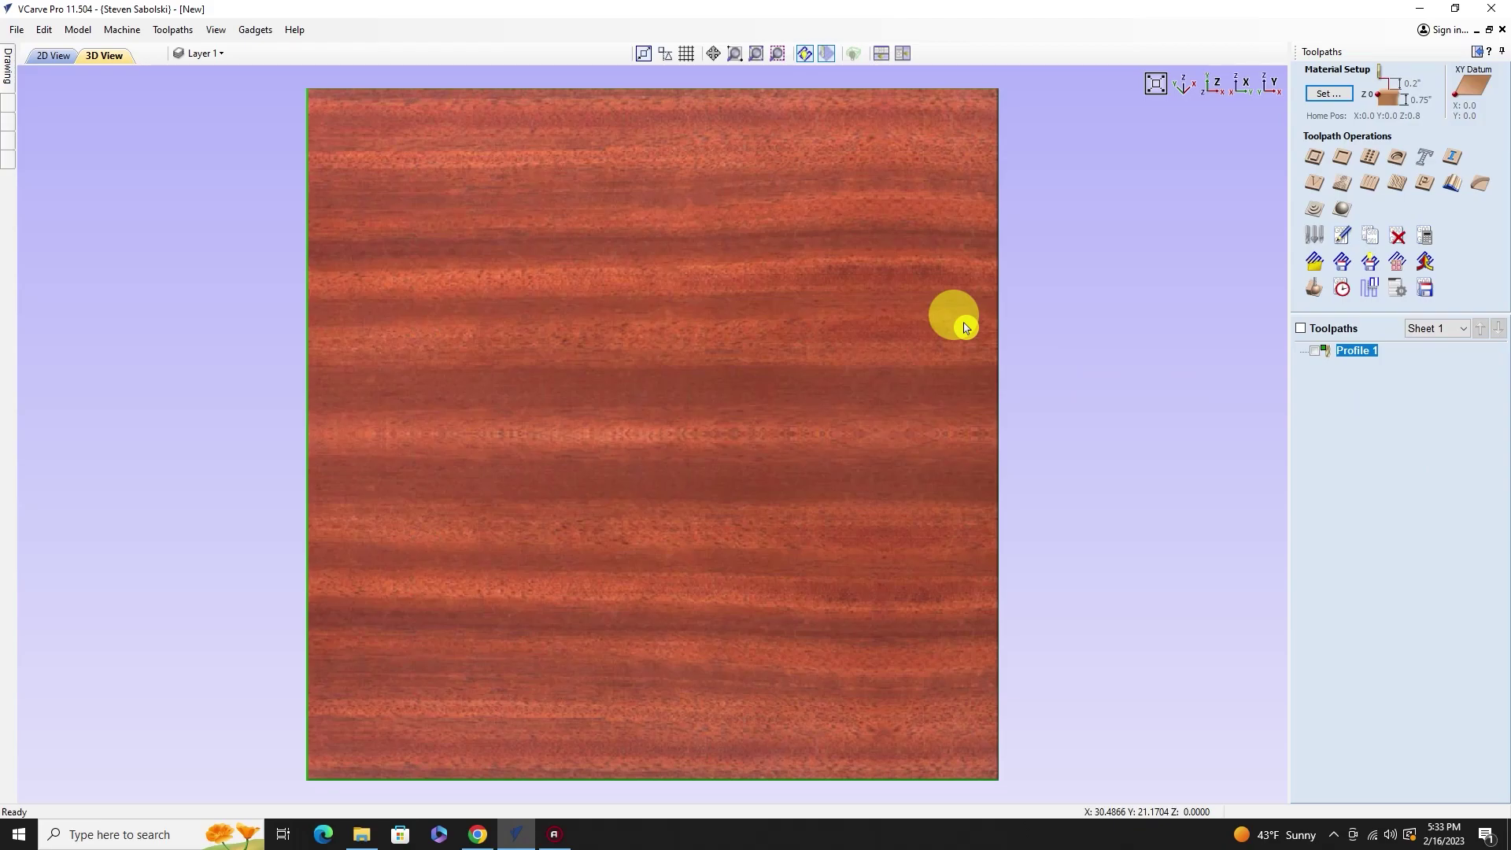
Step: Return to the 2D drawing of the material square and bring back the drawing tools
{"action": "left_click", "coordinate": [53, 55]}
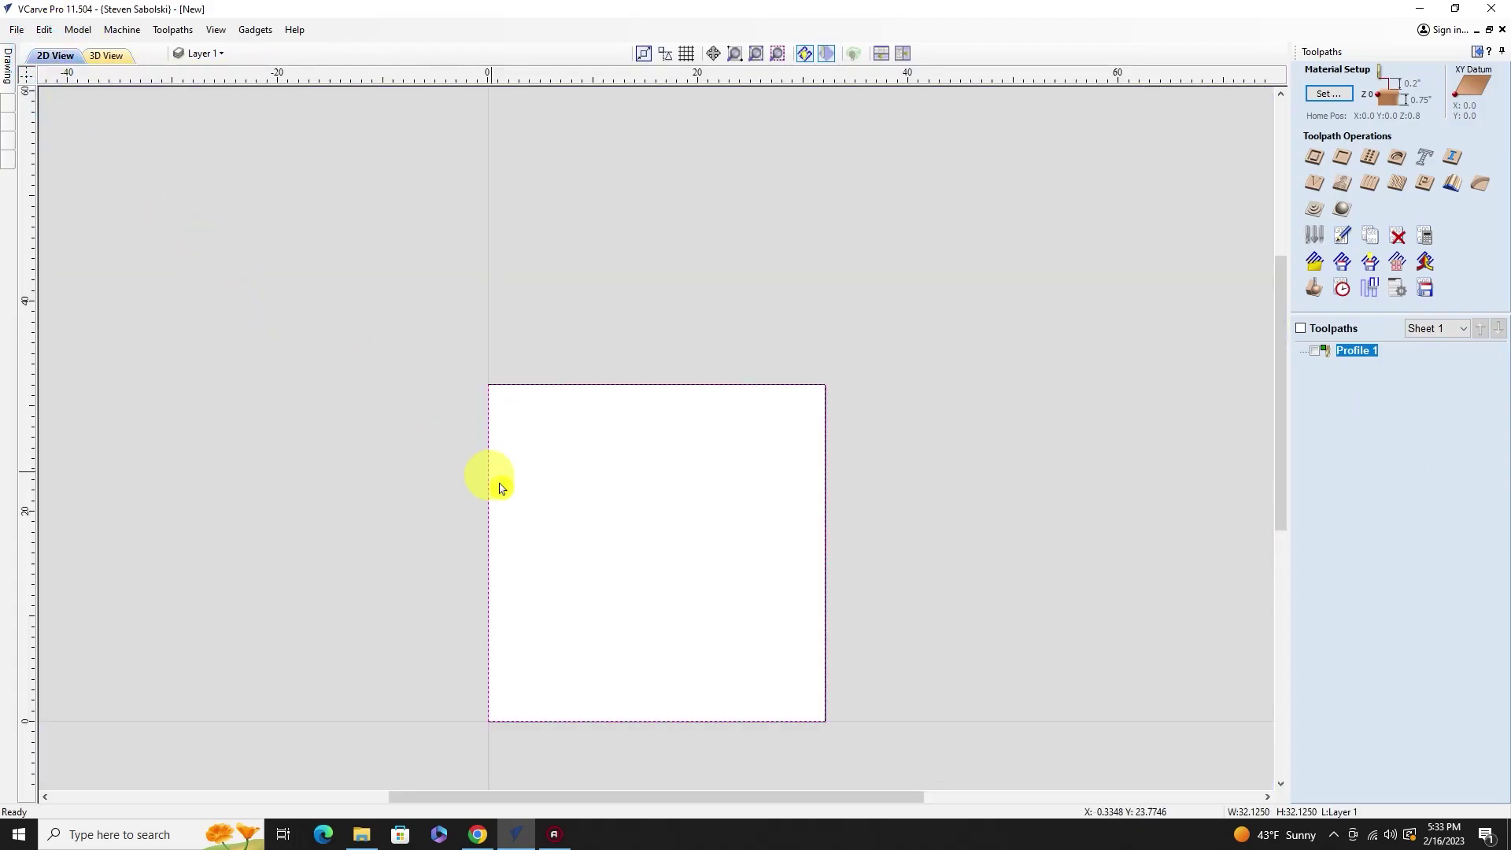
{"action": "scroll", "coordinate": [631, 492], "scroll_direction": "up", "scroll_amount": 3}
{"action": "scroll", "coordinate": [637, 496], "scroll_direction": "down", "scroll_amount": 4}
{"action": "scroll", "coordinate": [635, 548], "scroll_direction": "up", "scroll_amount": 1}
{"action": "scroll", "coordinate": [636, 548], "scroll_direction": "up", "scroll_amount": 2}
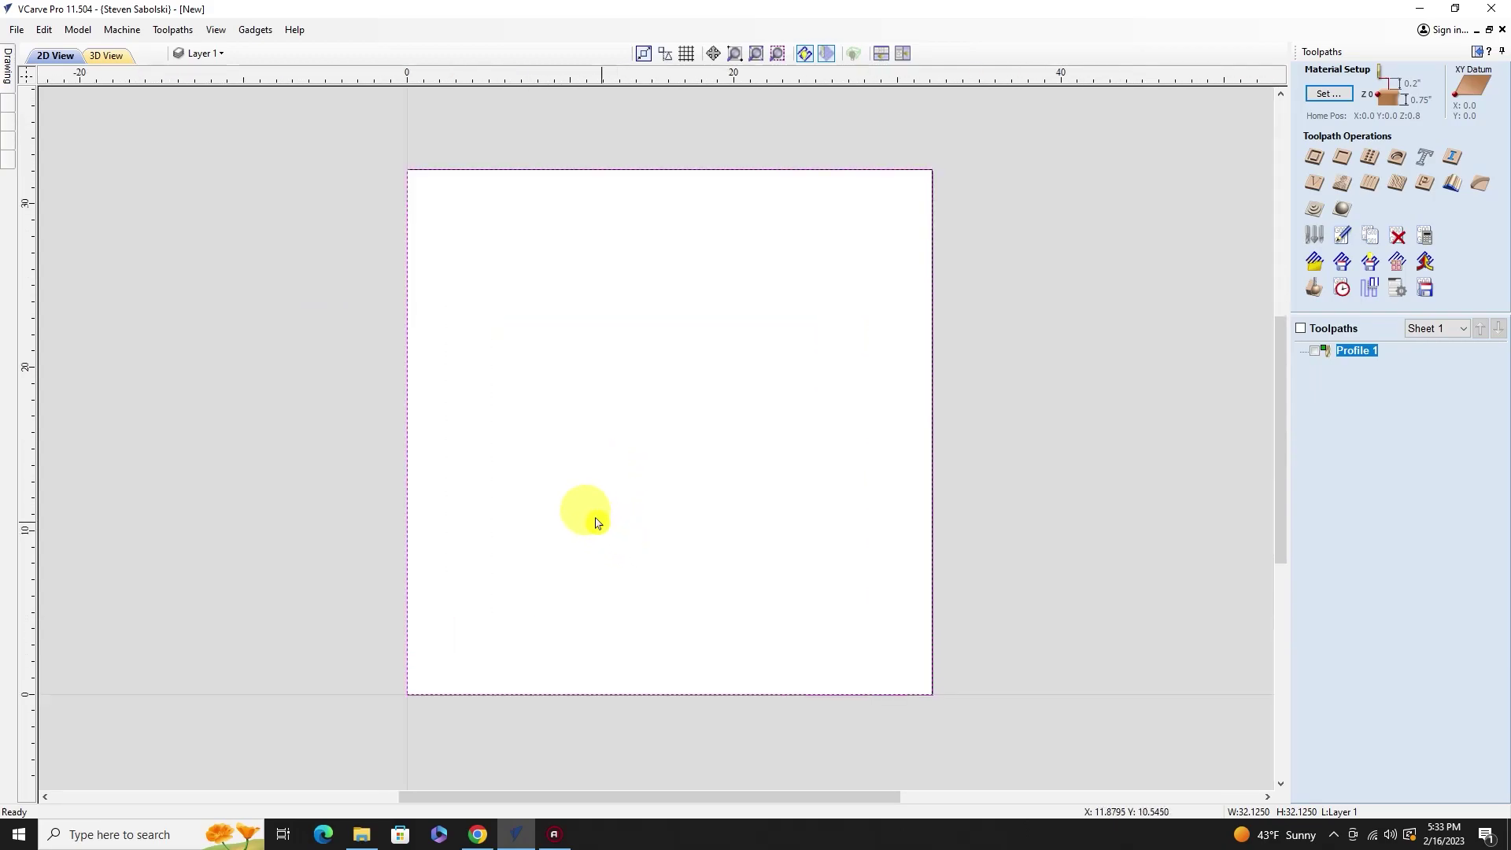
{"action": "left_click", "coordinate": [1499, 52]}
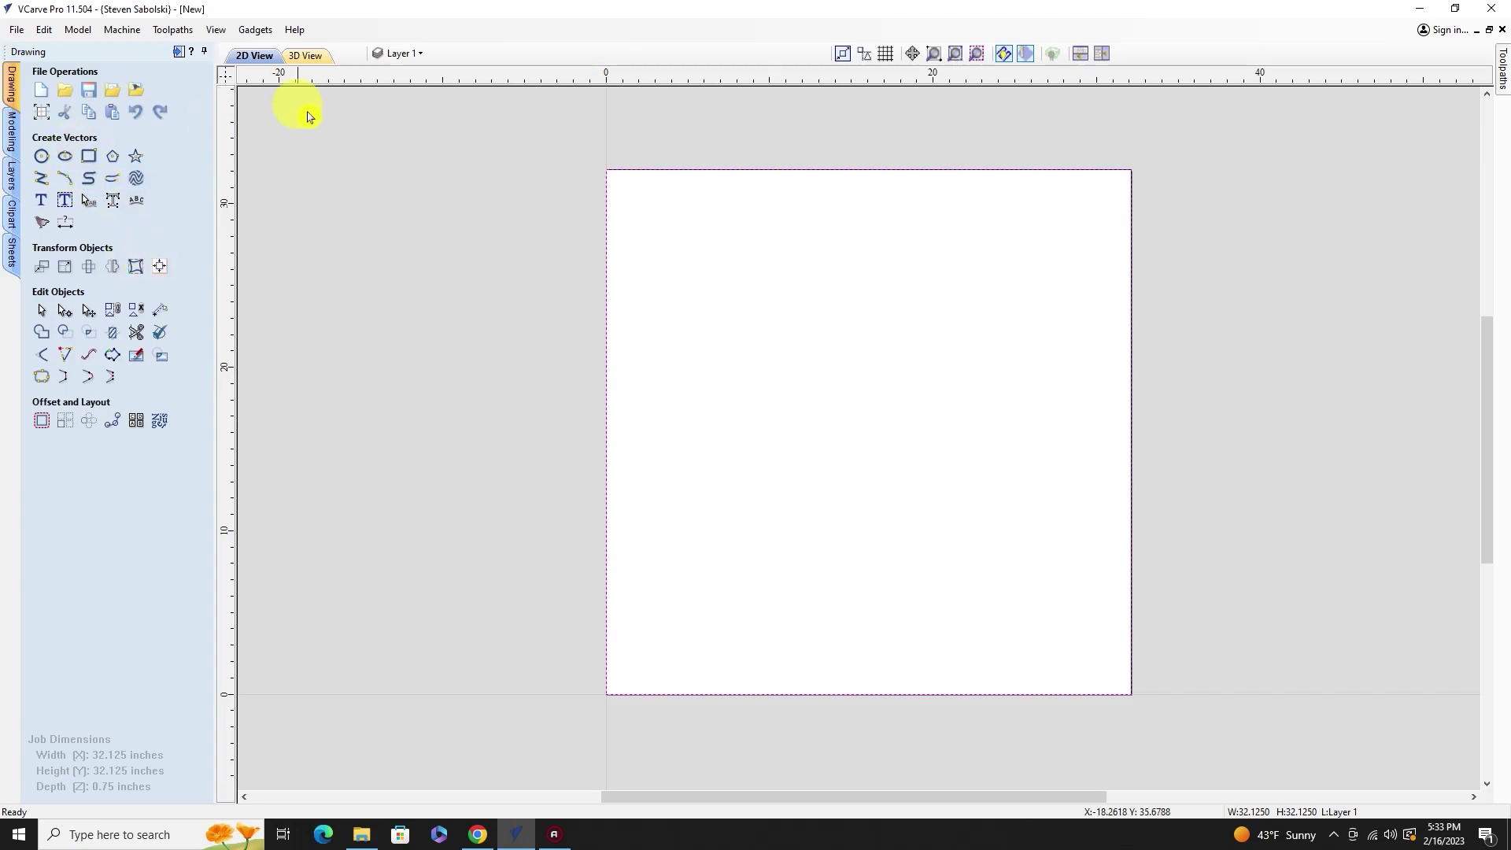
{"action": "left_click", "coordinate": [403, 52]}
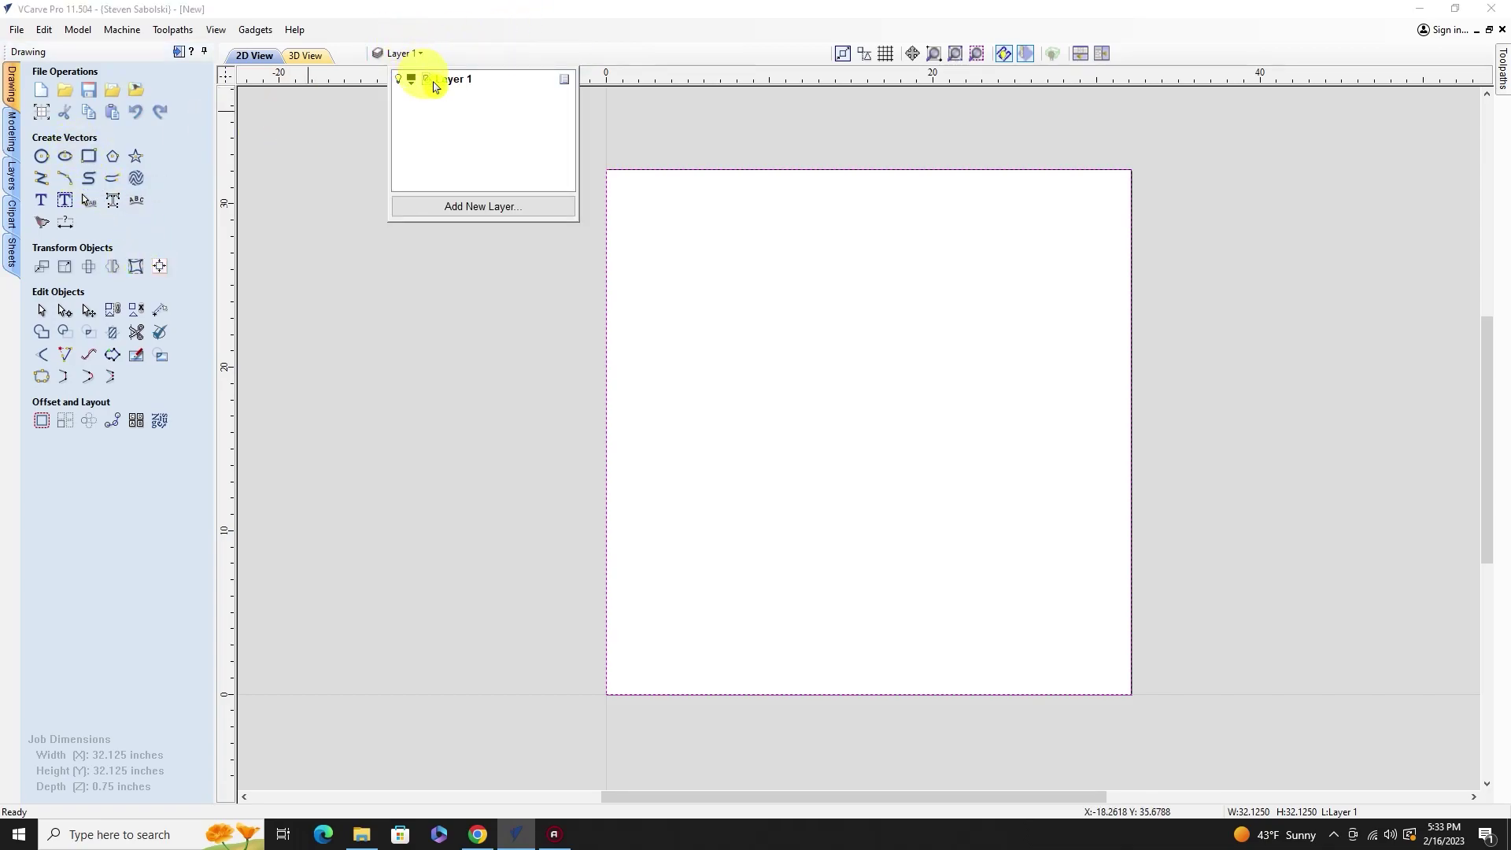
{"action": "double_click", "coordinate": [444, 80]}
{"action": "right_click", "coordinate": [447, 82]}
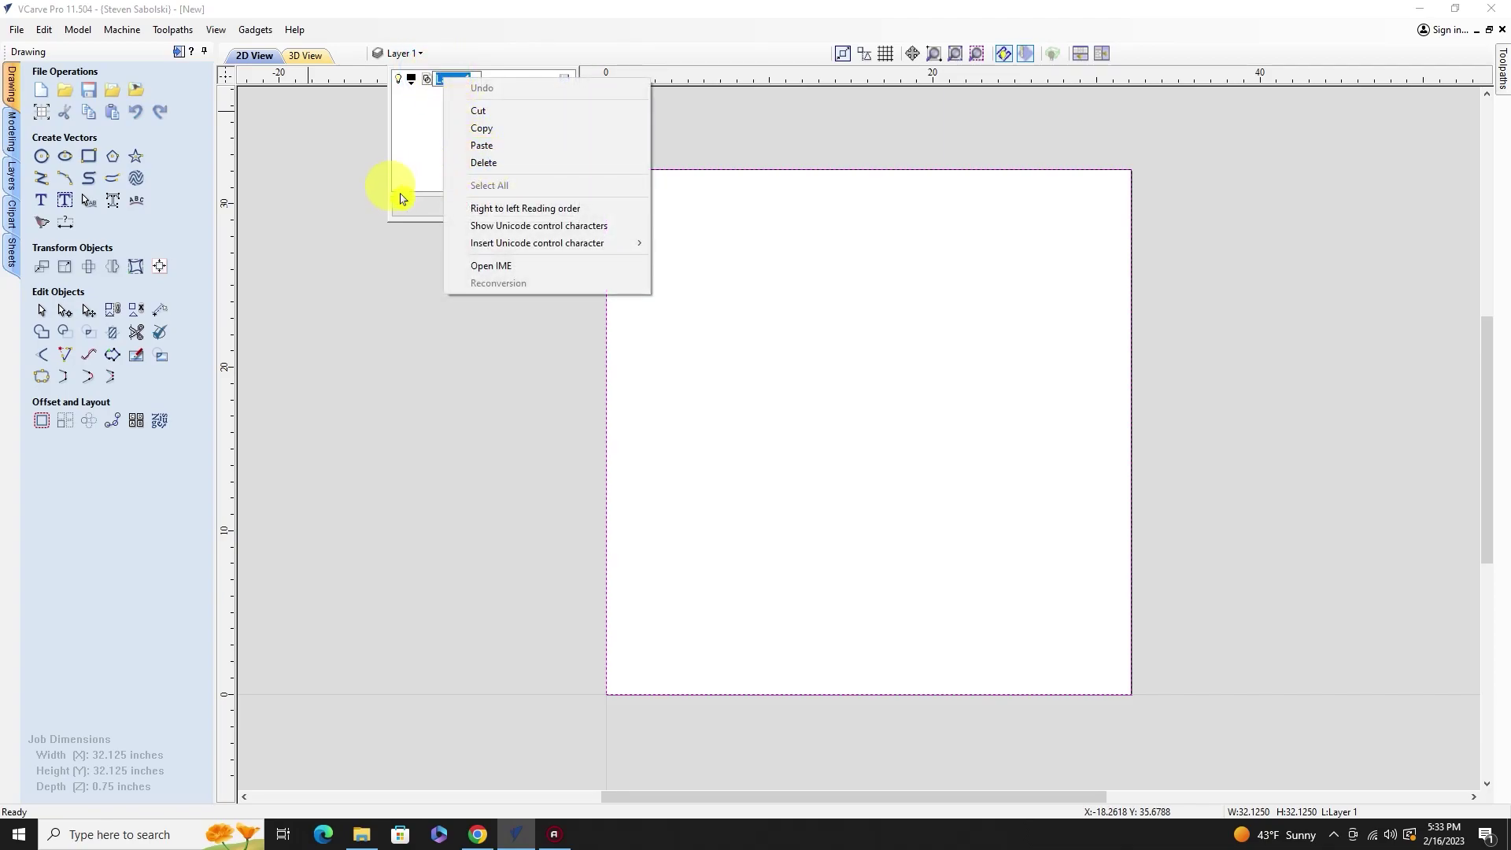
{"action": "left_click", "coordinate": [364, 230]}
Step: Rename Layer 1 to Profile and add a new layer named Raster
{"action": "left_click", "coordinate": [400, 53]}
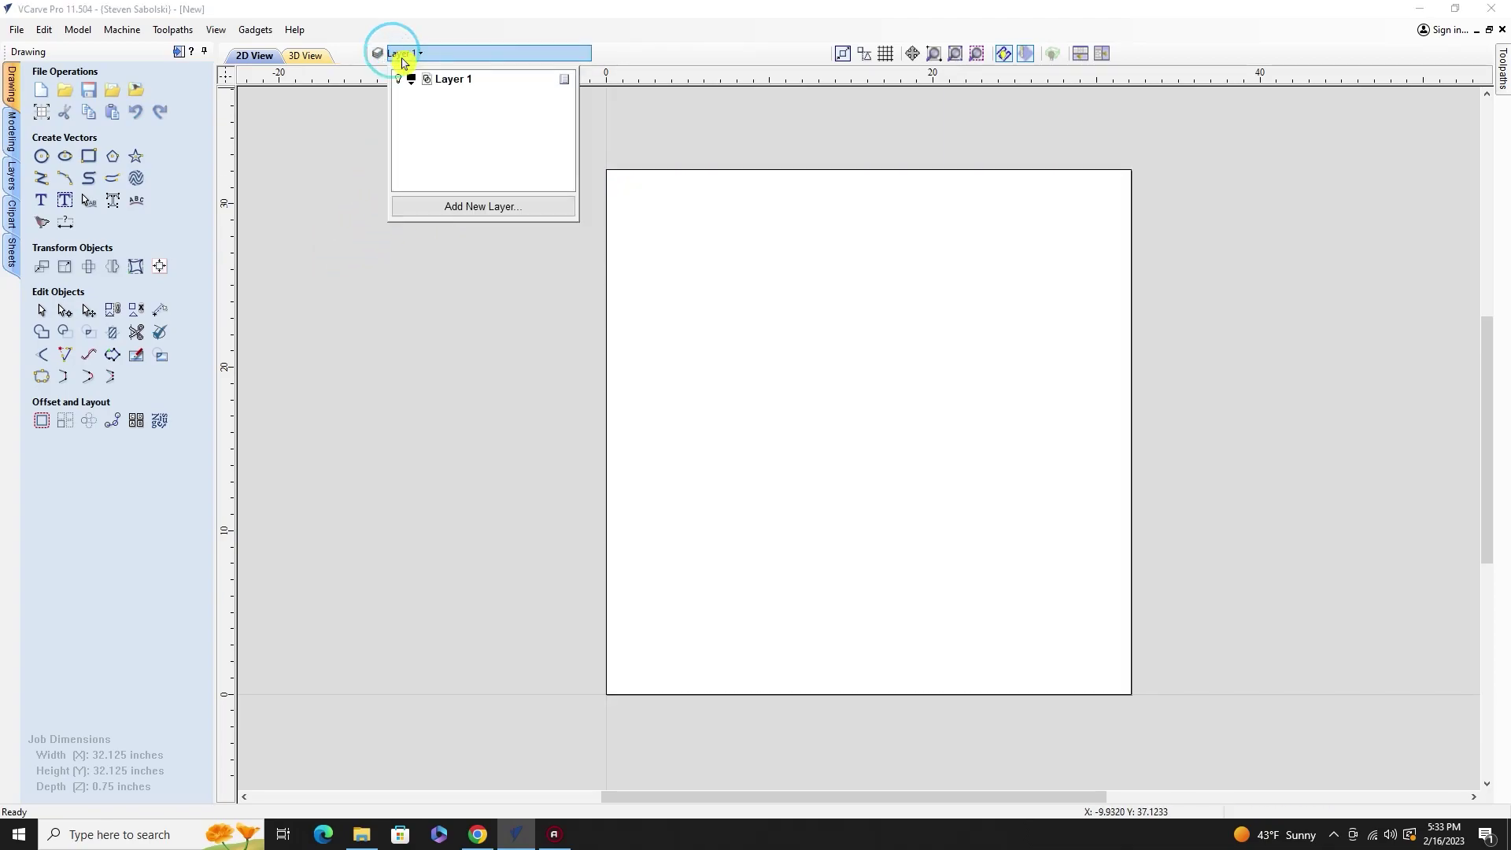
{"action": "double_click", "coordinate": [447, 79]}
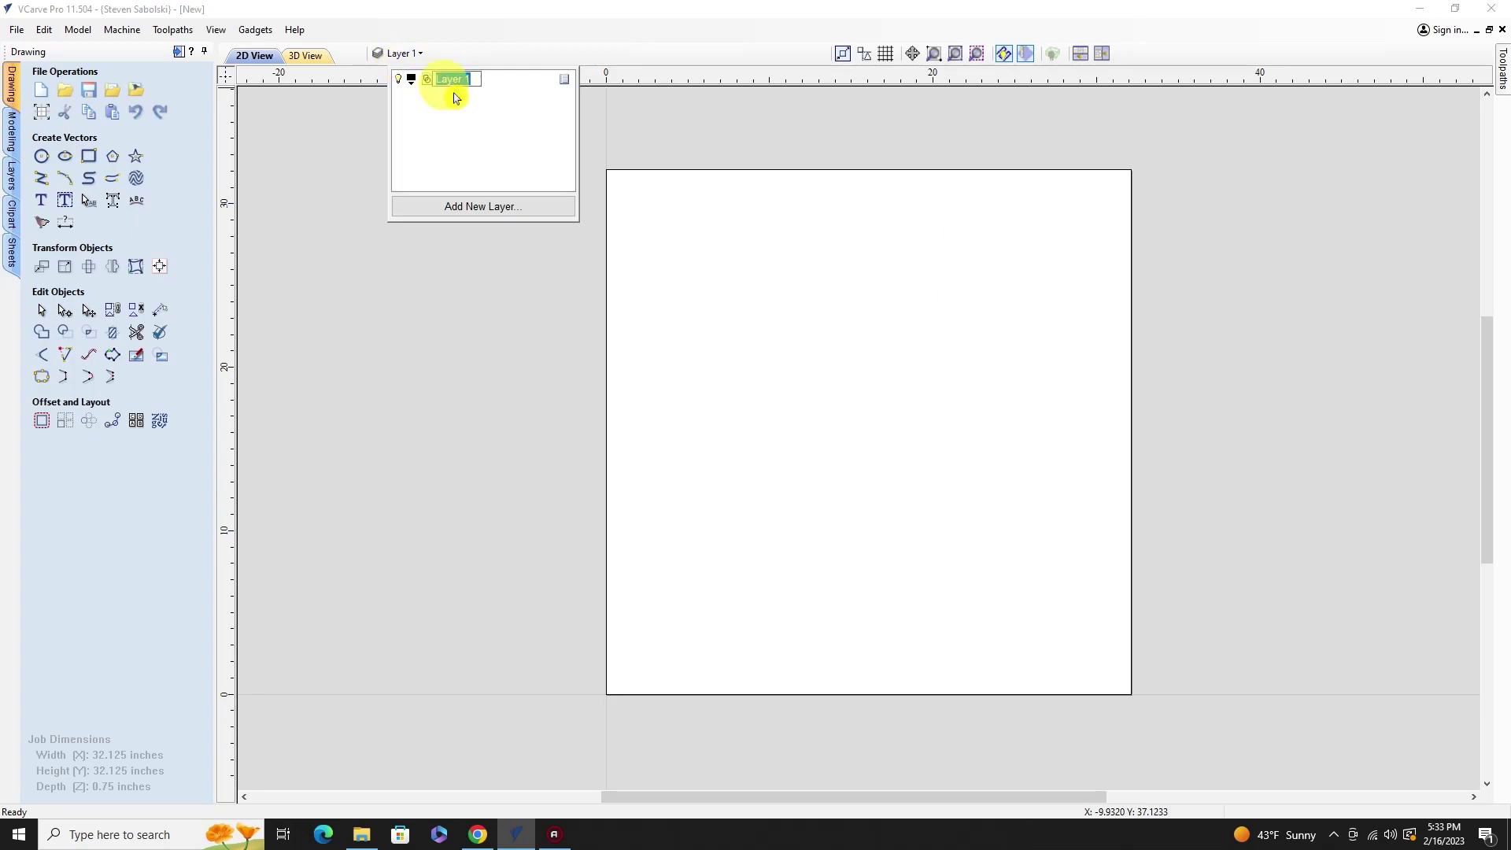
{"action": "type", "text": "Profile"}
{"action": "left_click", "coordinate": [449, 206]}
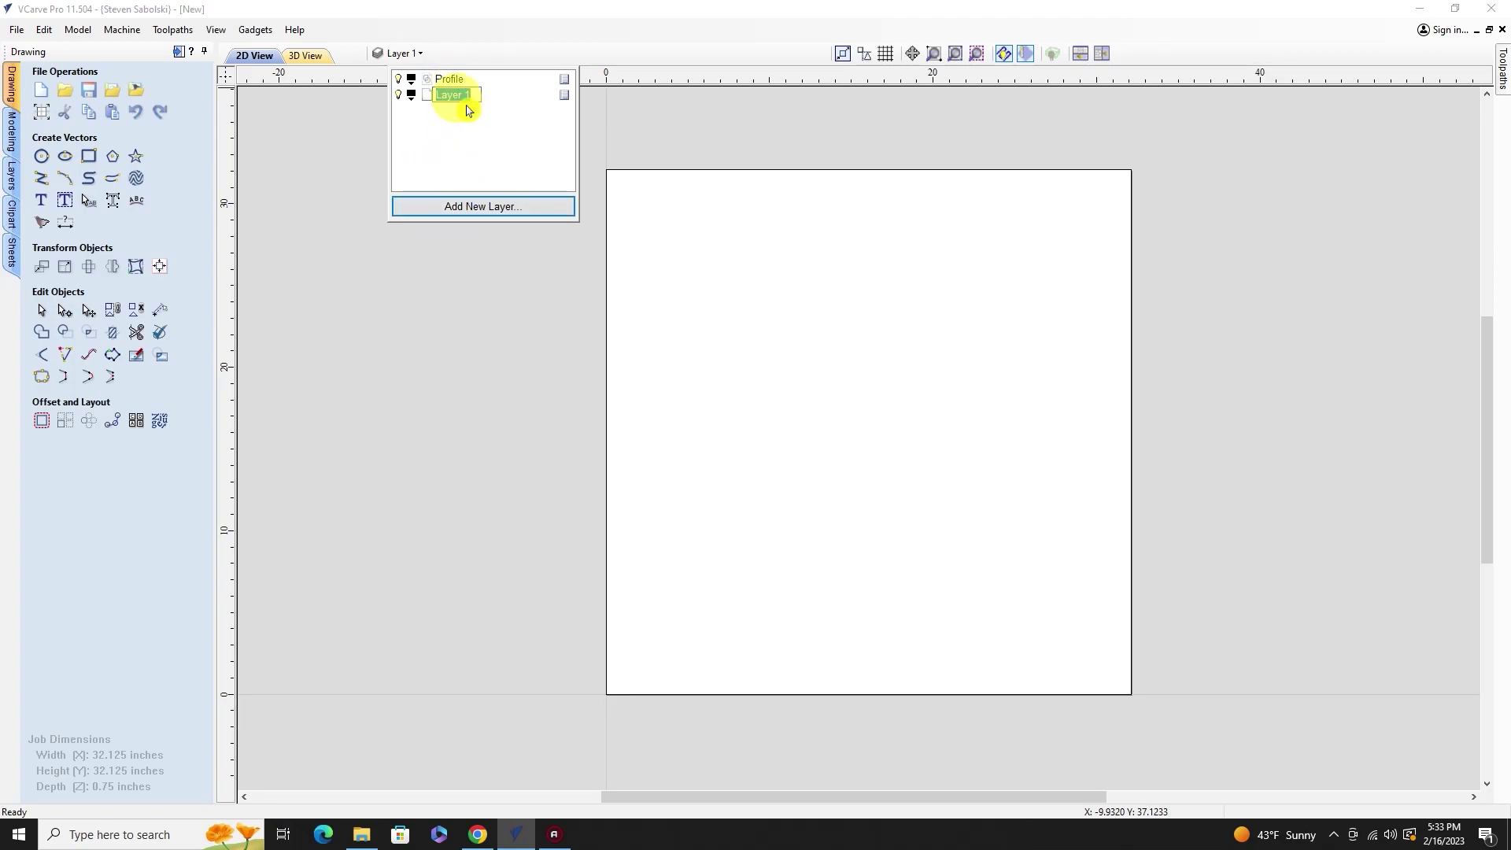
{"action": "type", "text": "Raster"}
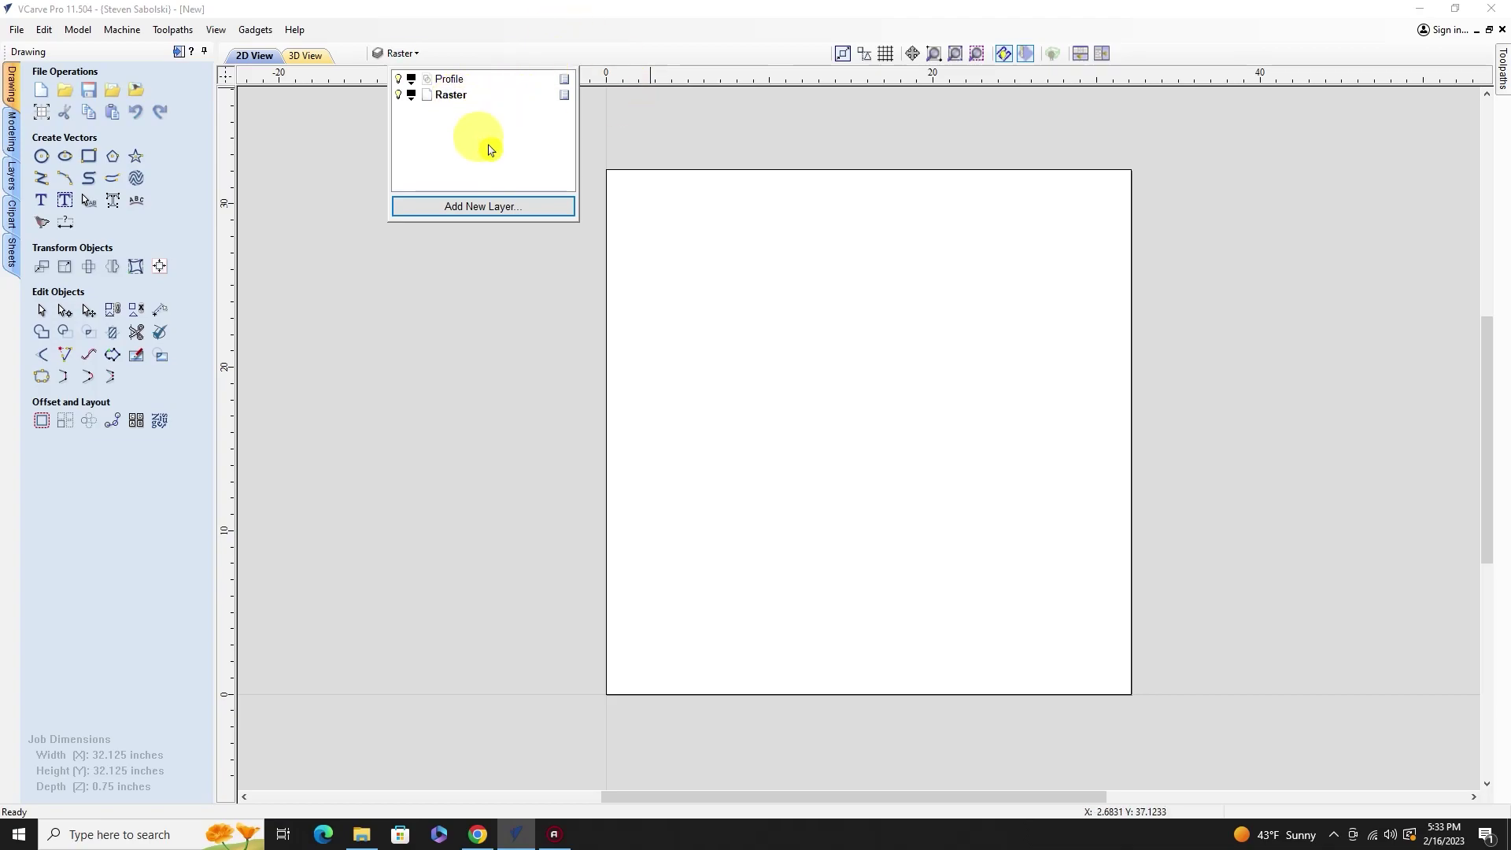
{"action": "left_click", "coordinate": [472, 118]}
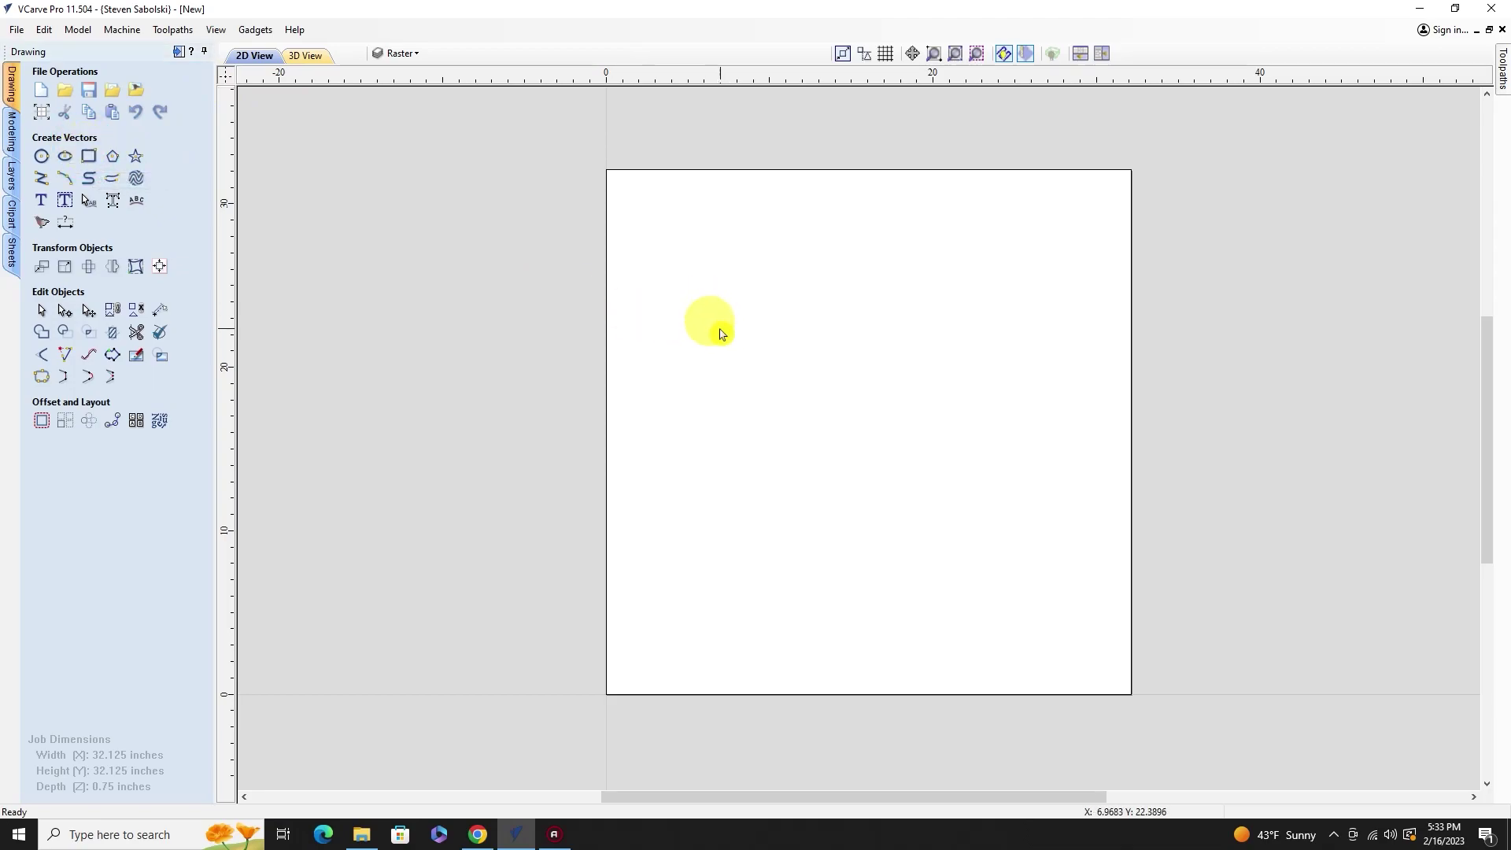
Step: Draw a square-cornered rectangle on the Raster layer and set its width and height to 32.125 inches
{"action": "left_click_drag", "start_coordinate": [668, 245], "coordinate": [1039, 614]}
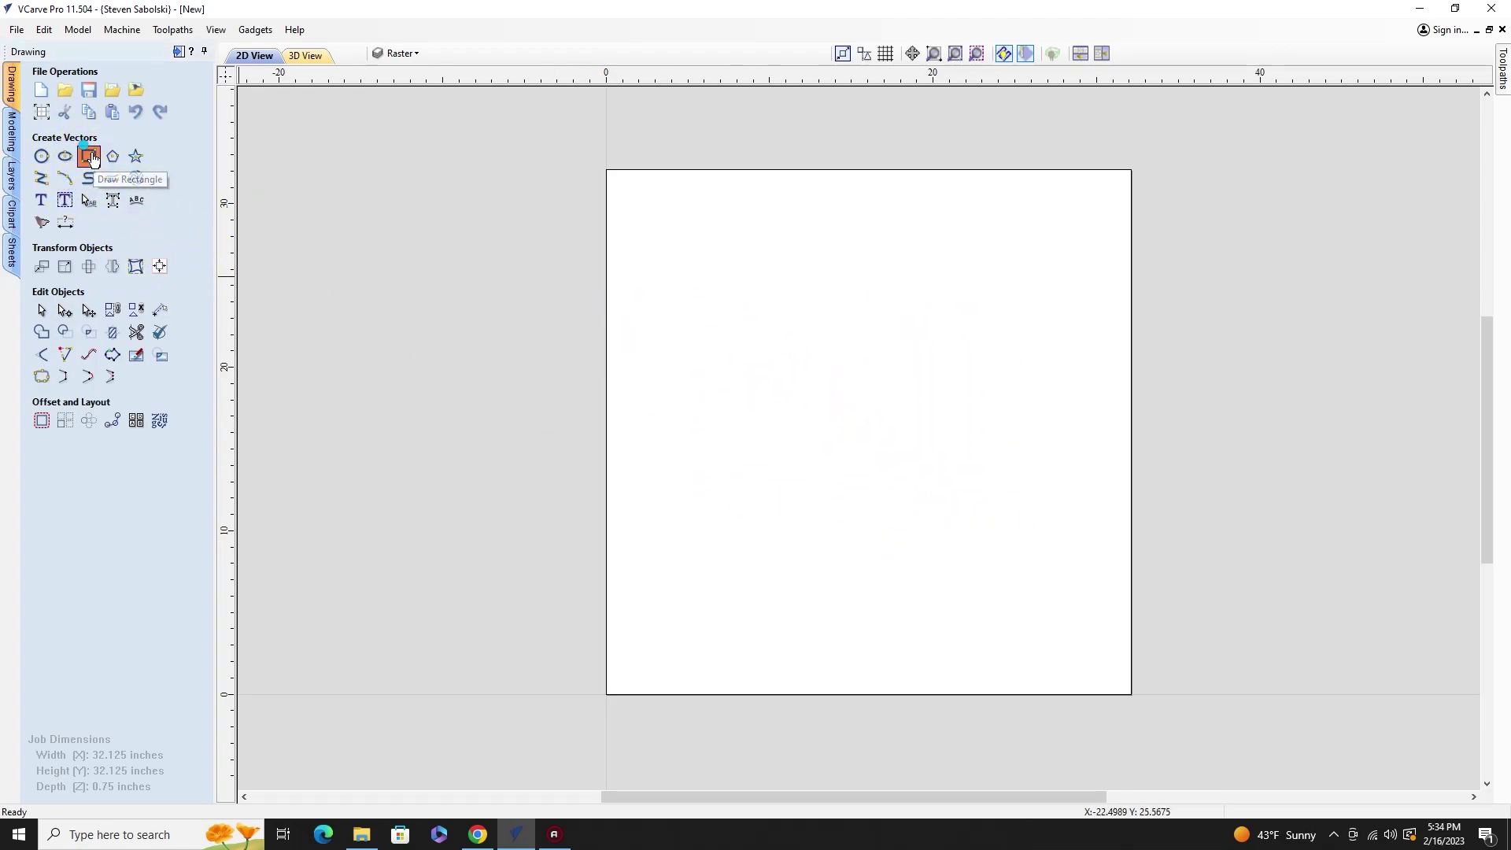
{"action": "left_click", "coordinate": [91, 158]}
{"action": "left_click_drag", "start_coordinate": [671, 289], "coordinate": [1044, 563]}
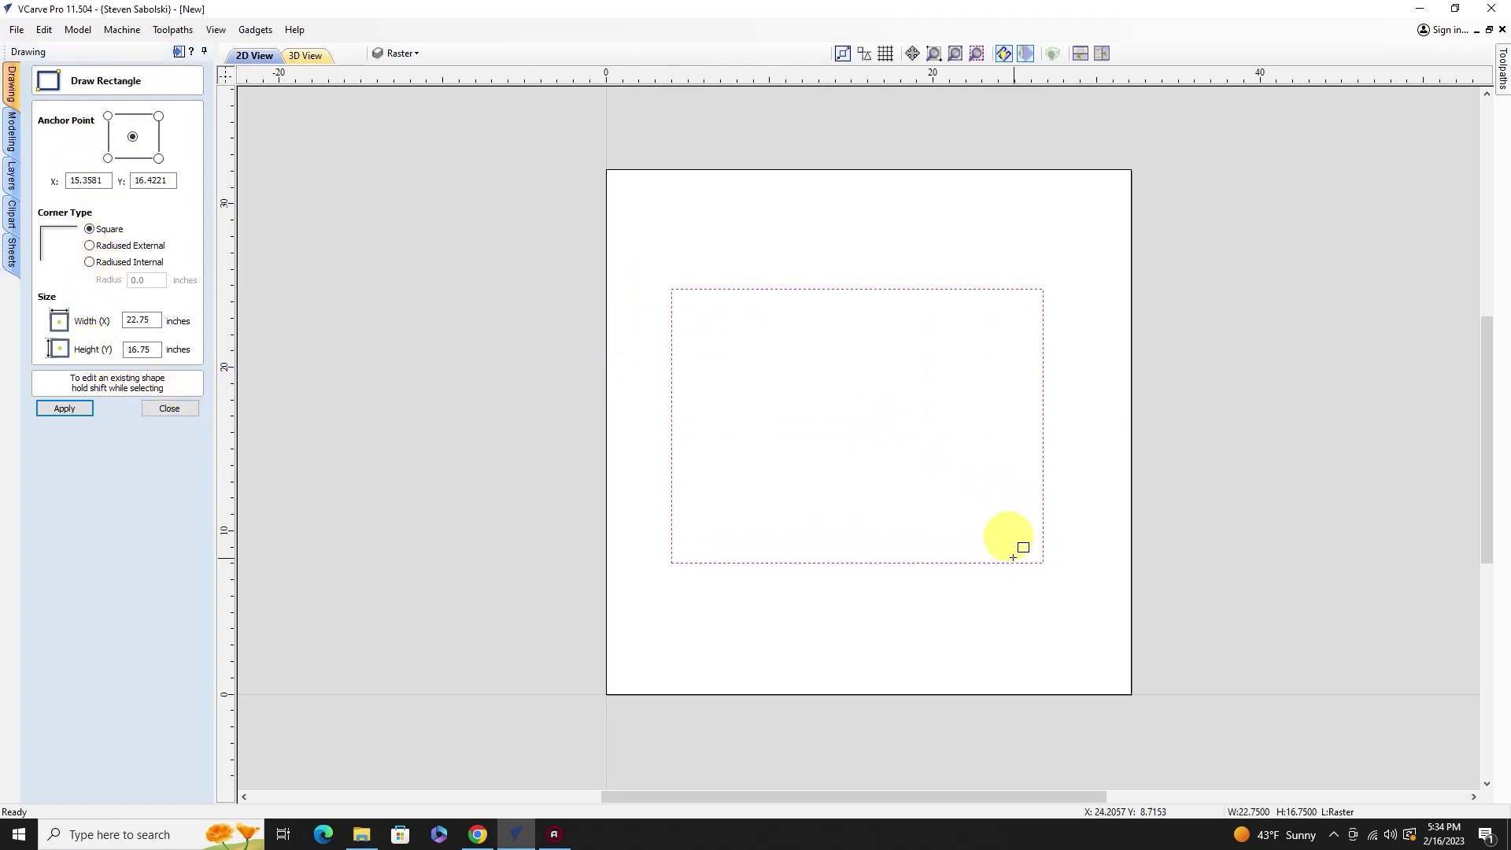
{"action": "double_click", "coordinate": [139, 319]}
{"action": "type", "text": "3"}
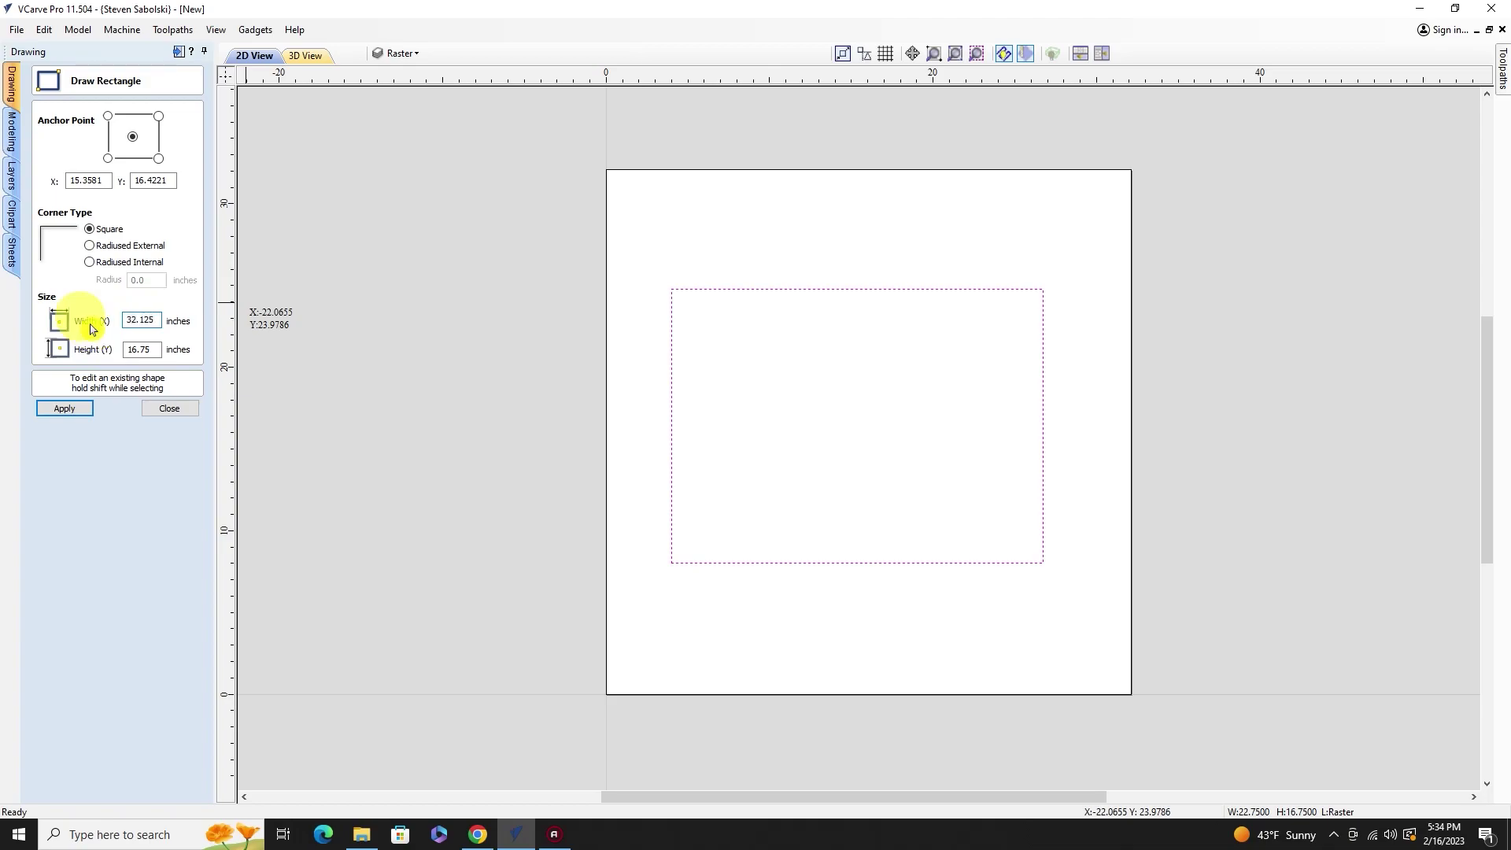
{"action": "left_click_drag", "start_coordinate": [160, 346], "coordinate": [126, 354]}
{"action": "type", "text": "32."}
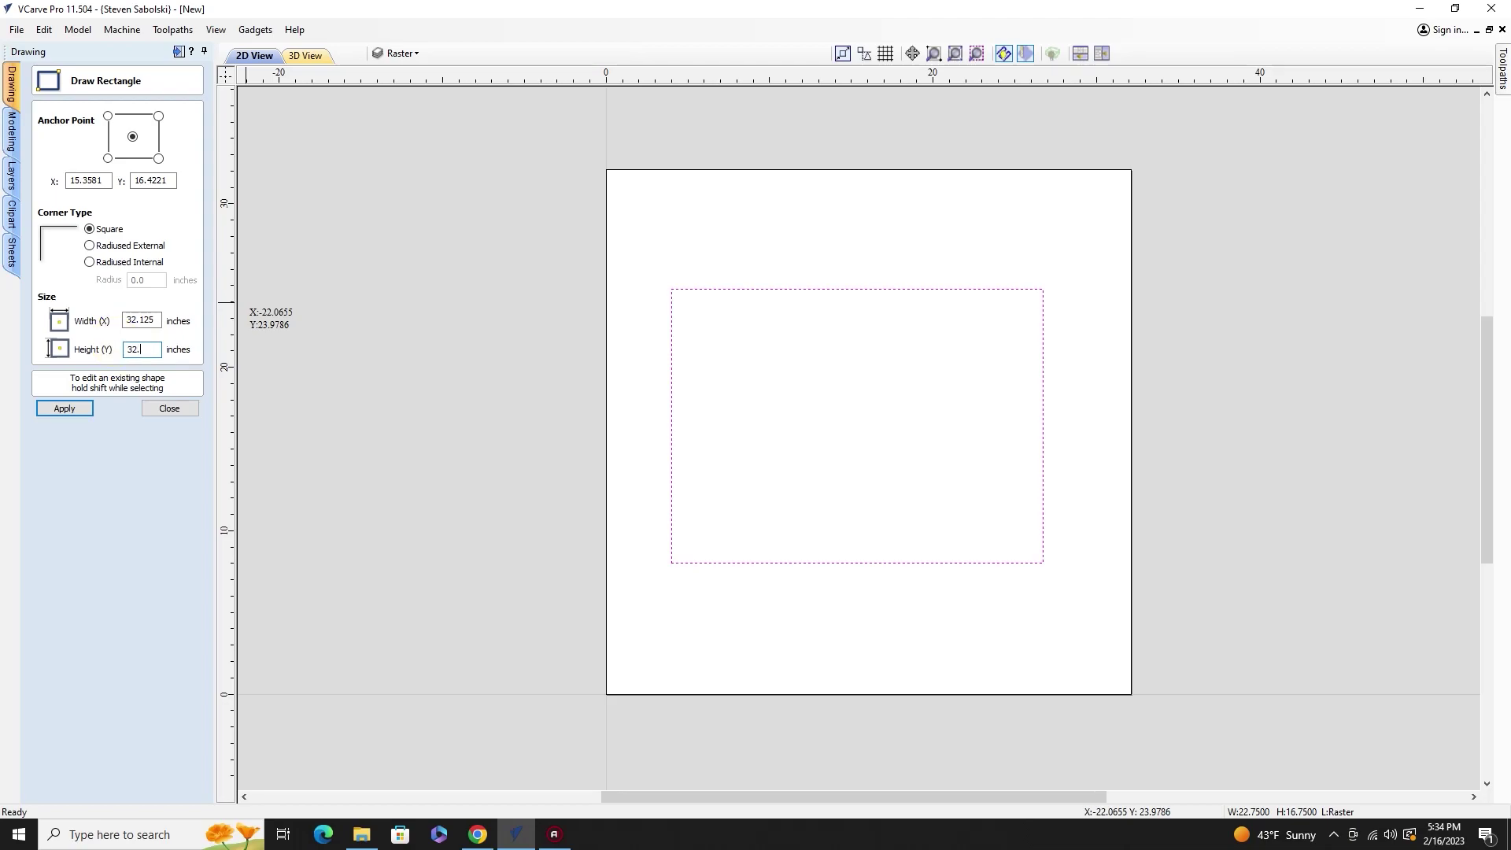
{"action": "type", "text": "125"}
{"action": "key", "text": "Return"}
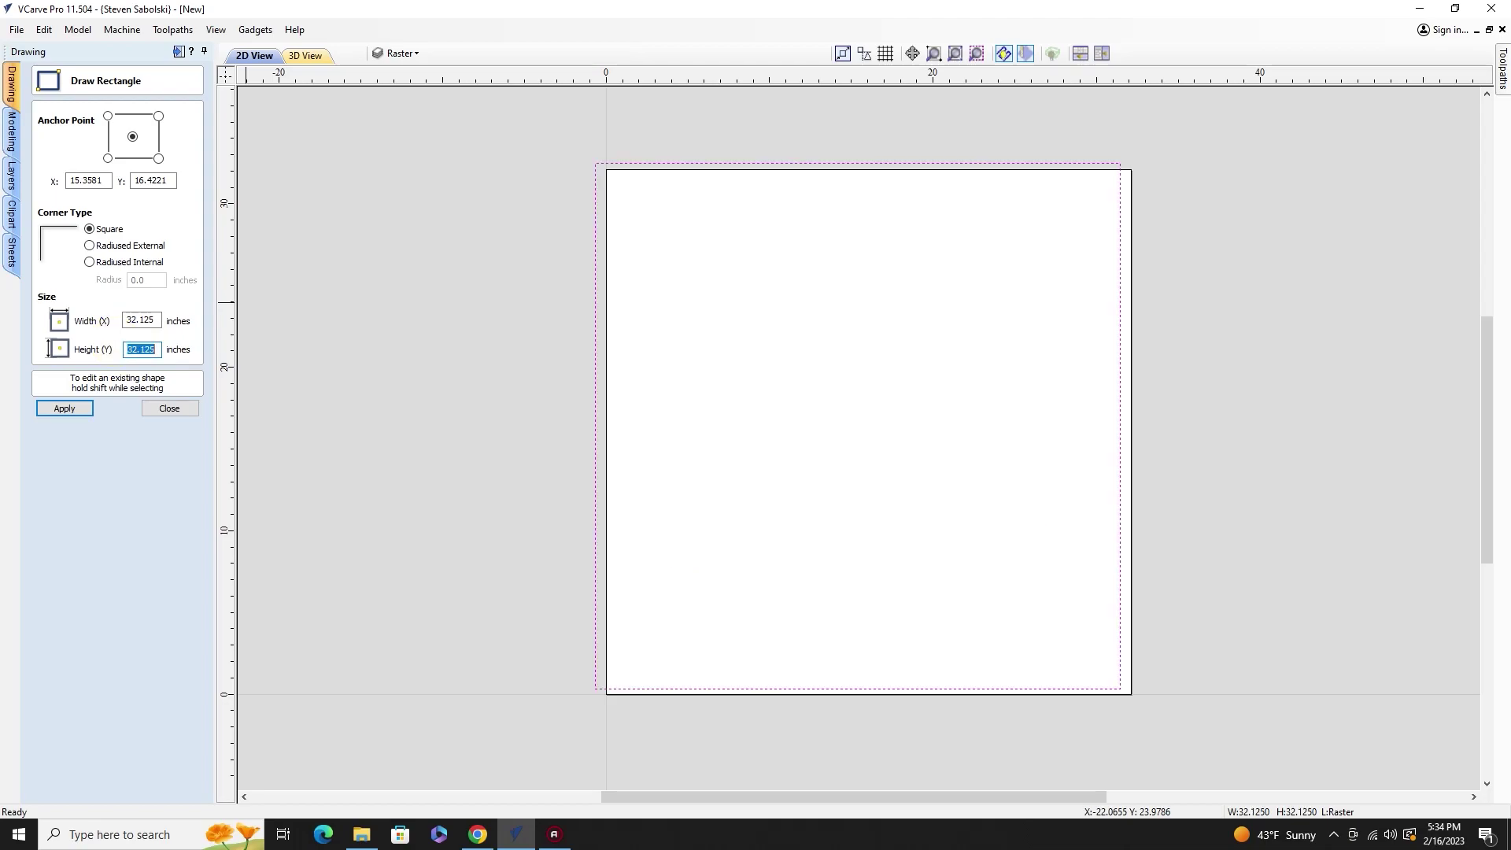
{"action": "left_click", "coordinate": [182, 408]}
Step: Centre the new rectangle in the material both horizontally and vertically
{"action": "left_click", "coordinate": [162, 268]}
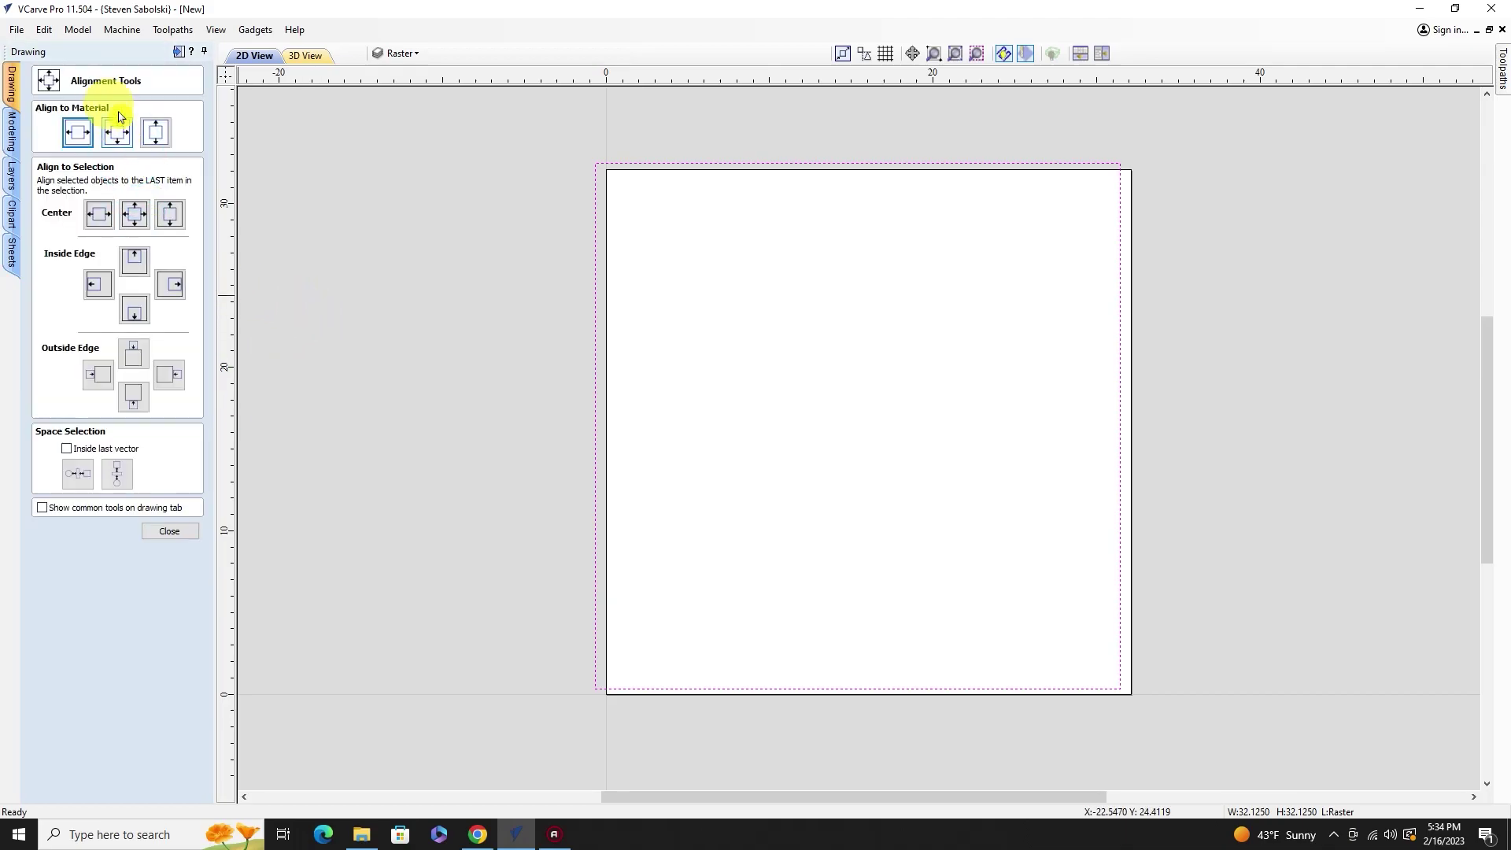
{"action": "left_click", "coordinate": [117, 131]}
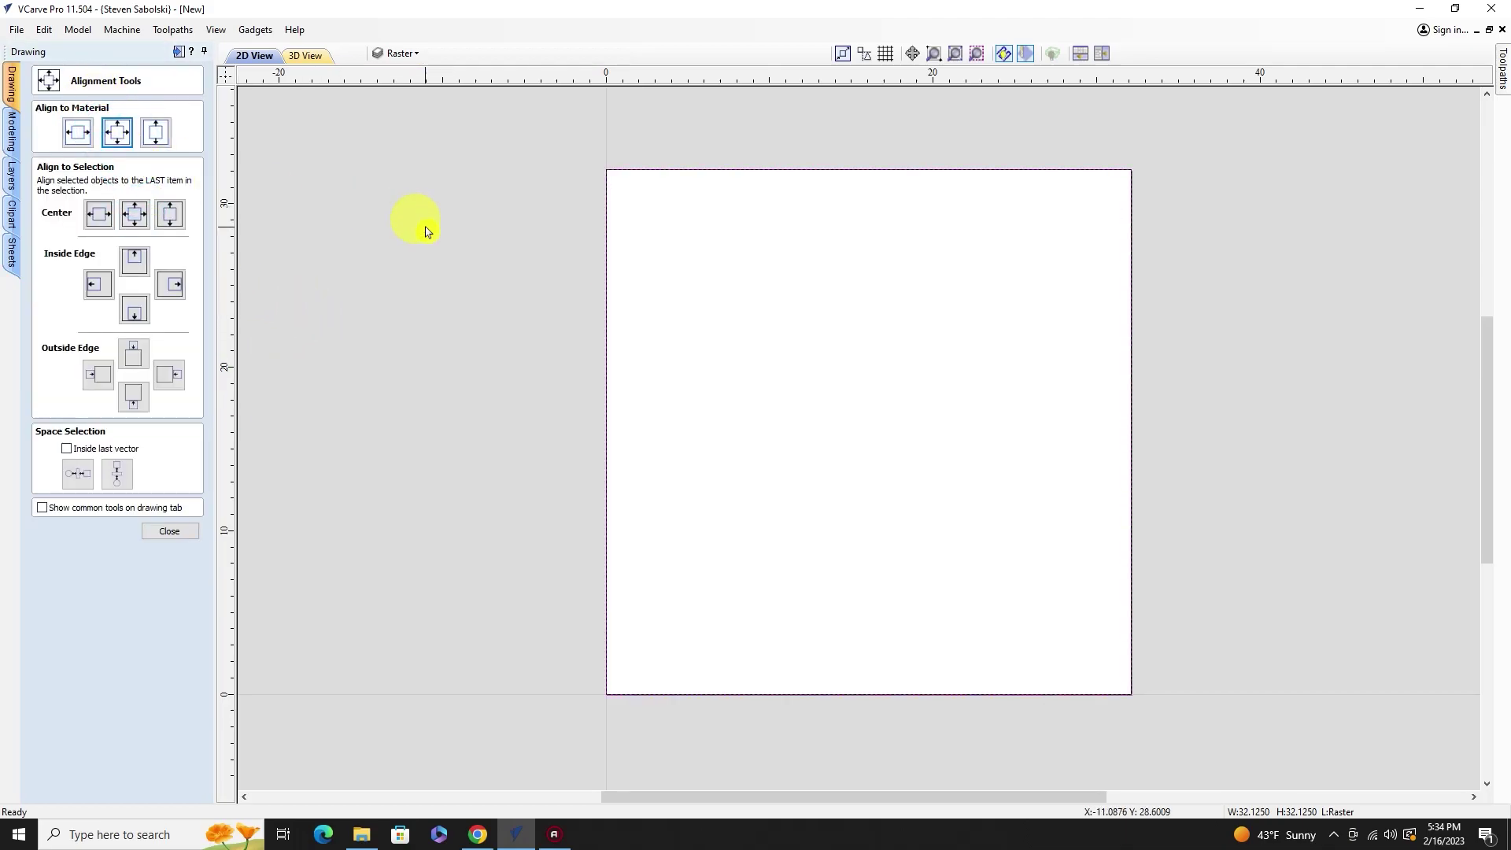
{"action": "left_click", "coordinate": [187, 530]}
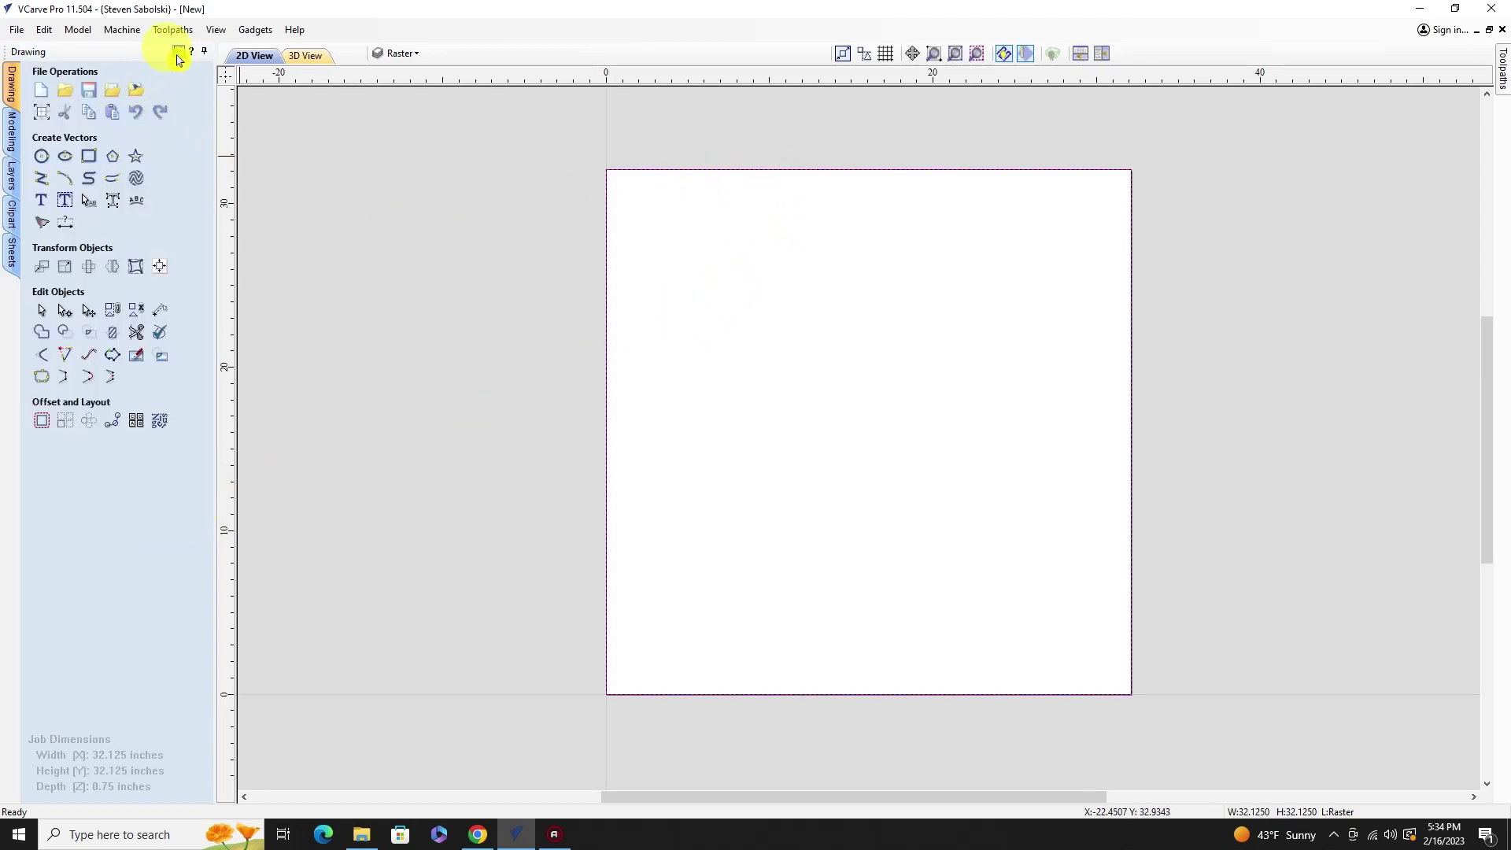
Step: Start a pocket toolpath for the selected rectangle and review the settings of the #45525 spoilboard surfacing tool
{"action": "left_click", "coordinate": [179, 57]}
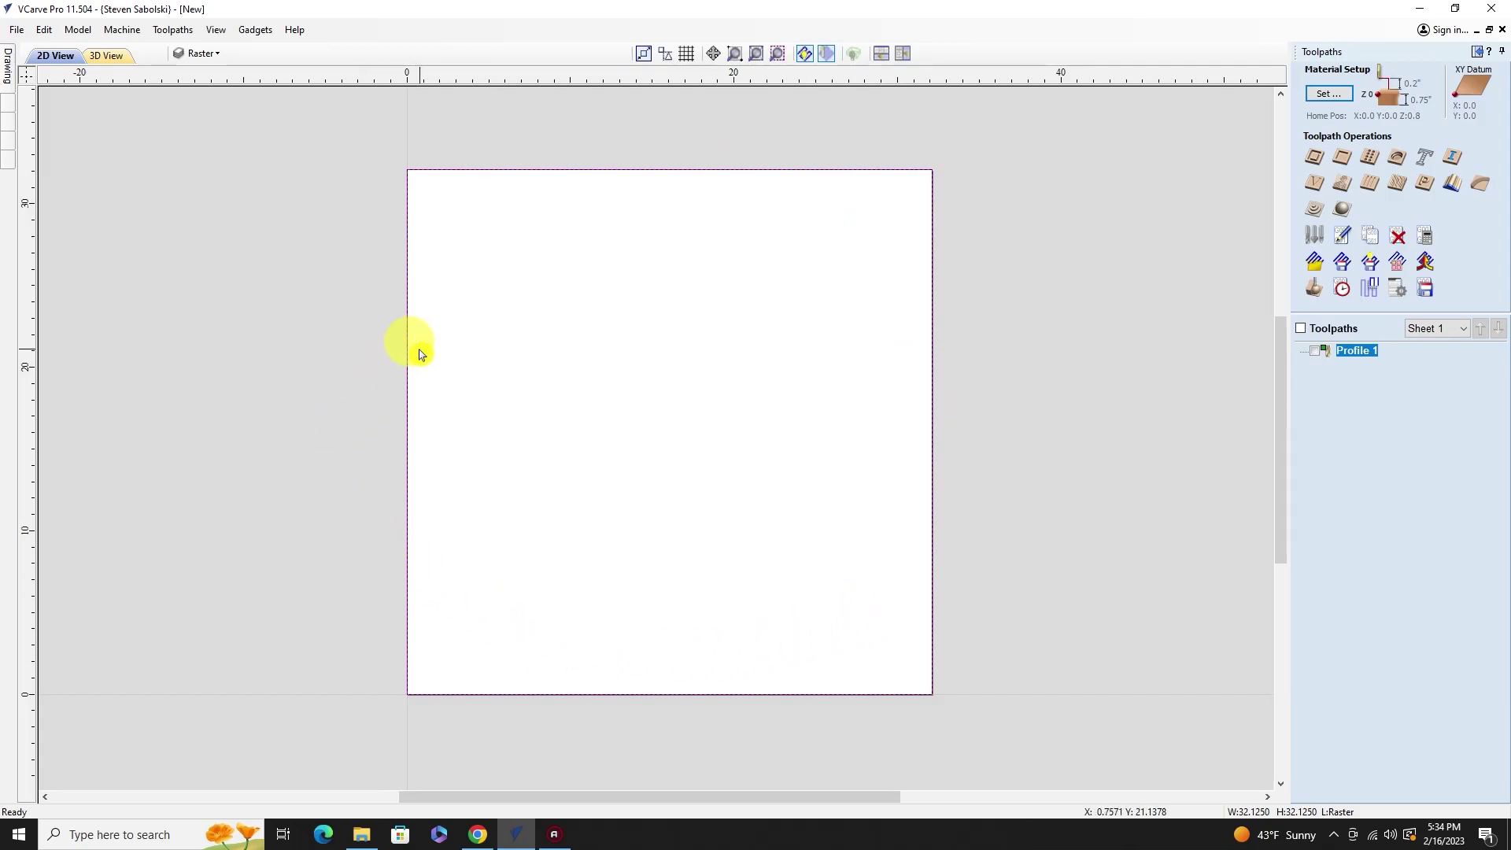
{"action": "left_click", "coordinate": [1341, 161]}
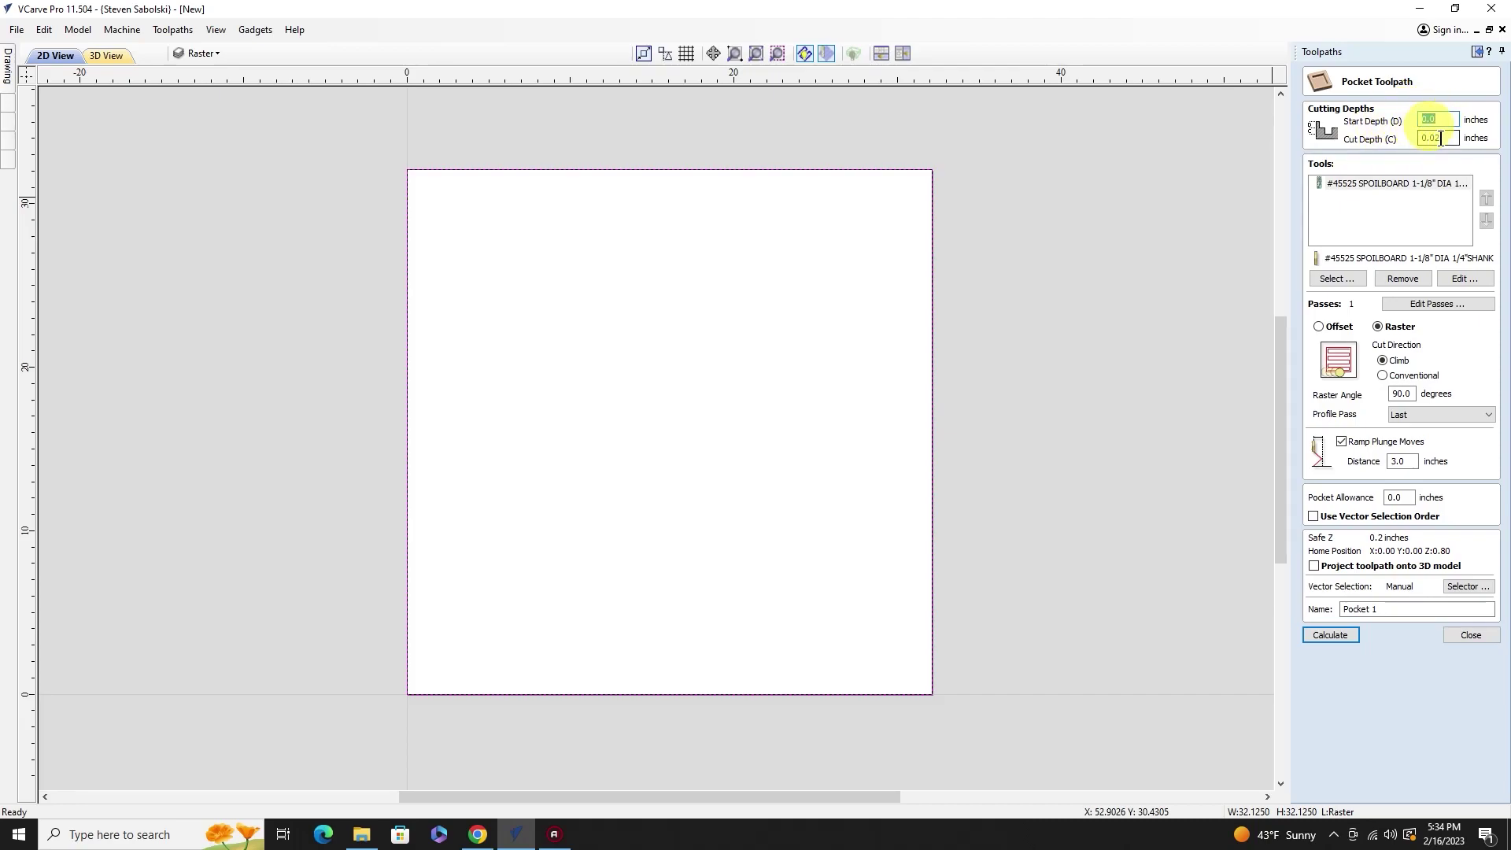
{"action": "double_click", "coordinate": [1407, 186]}
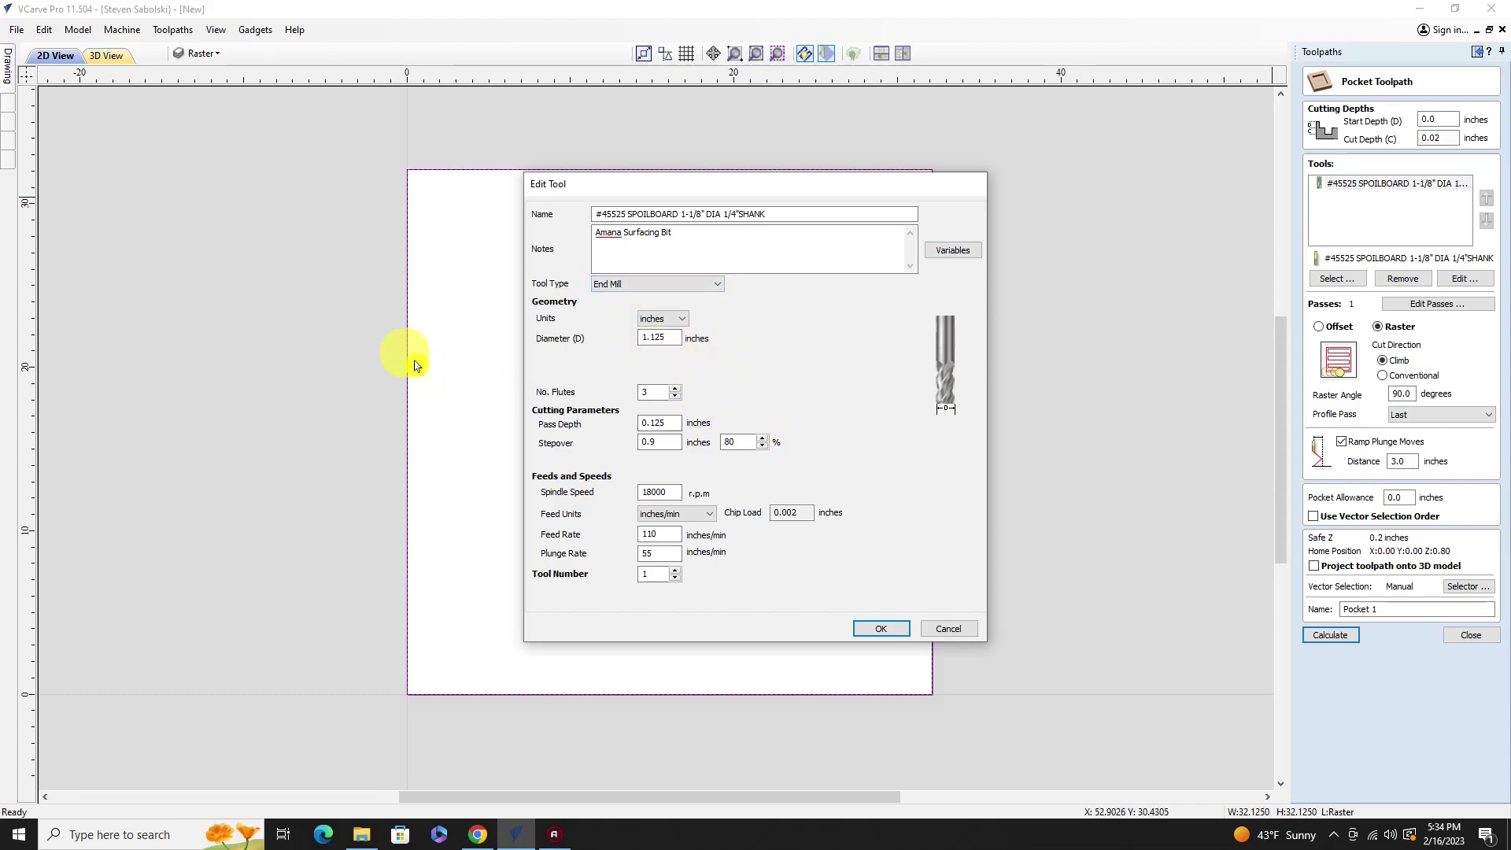
{"action": "left_click", "coordinate": [890, 634]}
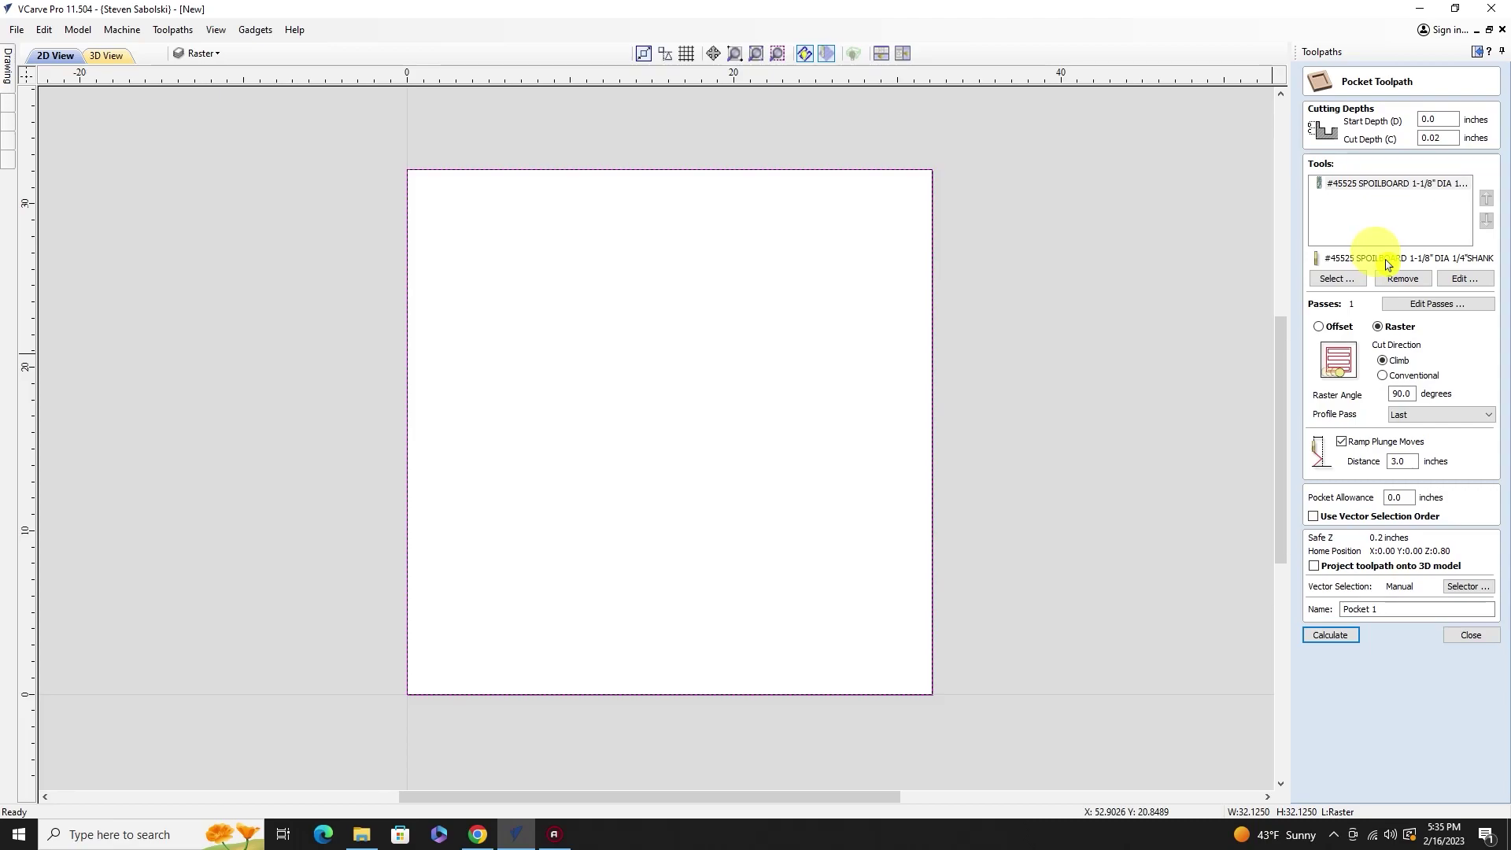
Step: Configure the pocket toolpath for raster clearing with climb cut direction and ramp plunge moves
{"action": "left_click", "coordinate": [1338, 327]}
{"action": "left_click", "coordinate": [1383, 328]}
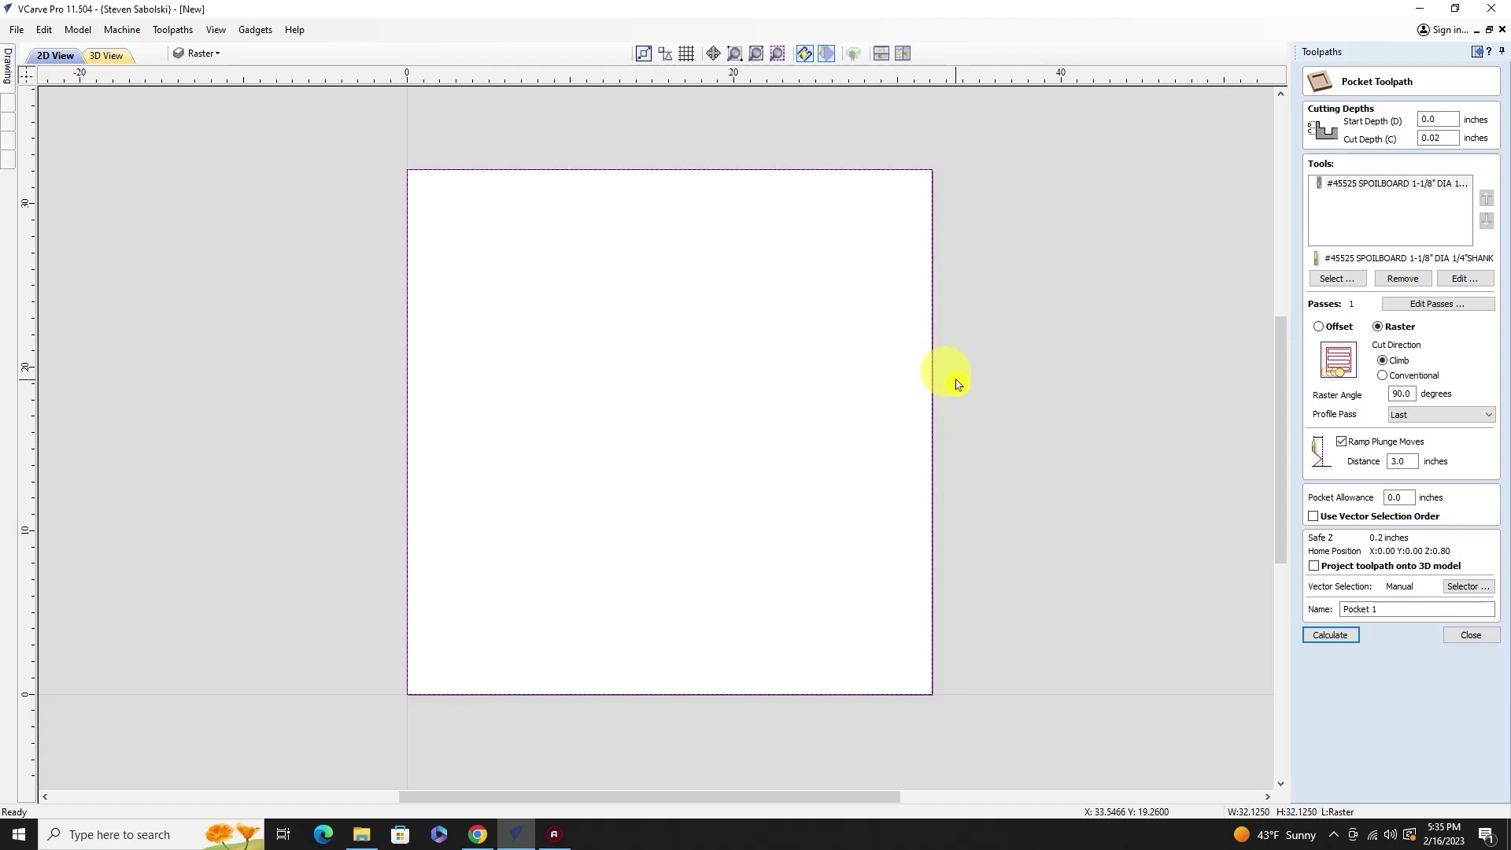
{"action": "left_click", "coordinate": [1343, 443]}
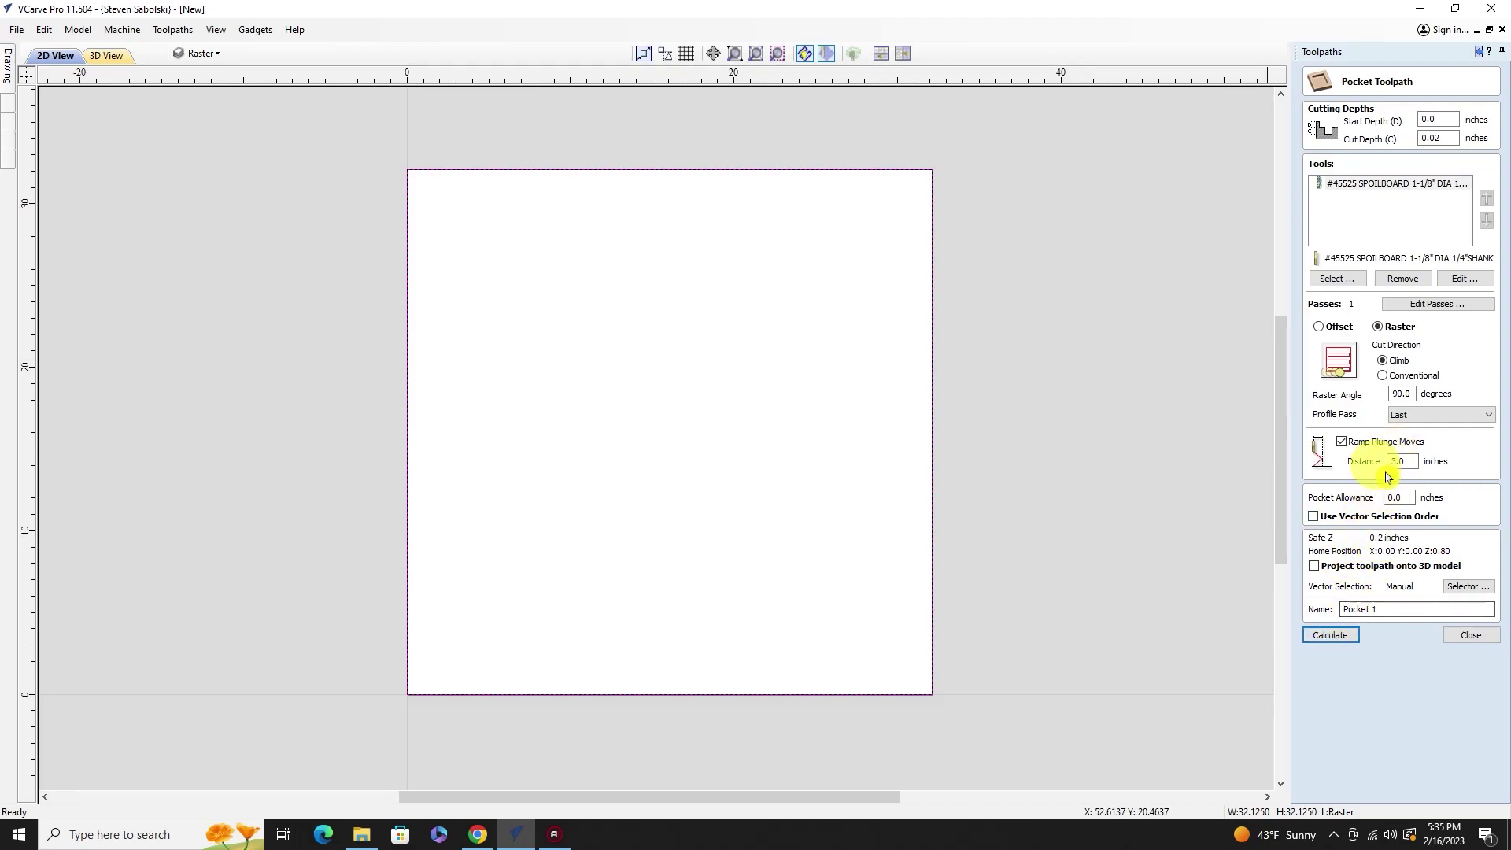
{"action": "left_click", "coordinate": [1452, 118]}
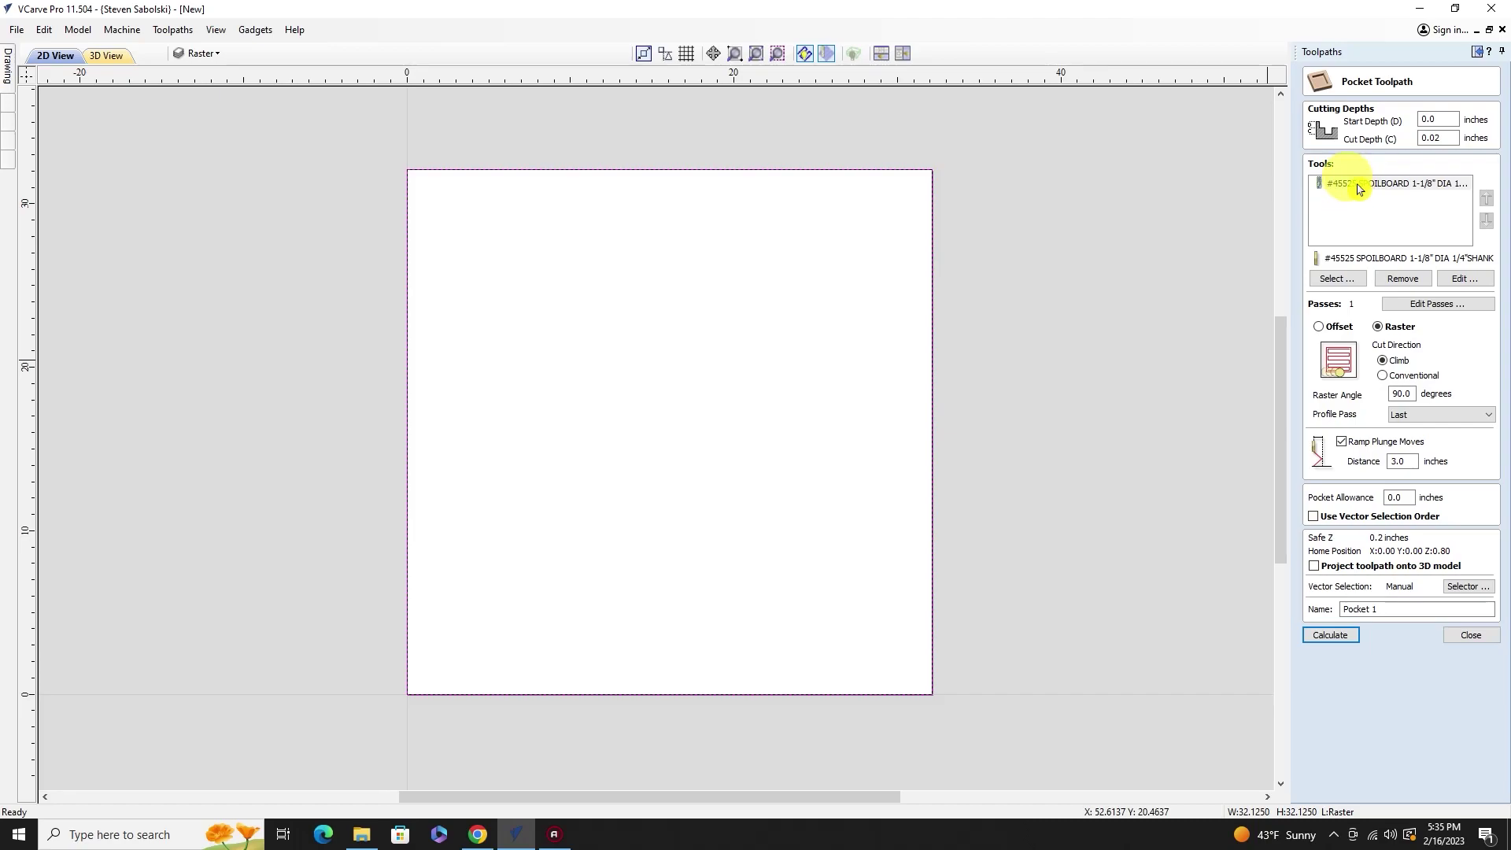
{"action": "left_click", "coordinate": [1384, 330]}
{"action": "left_click", "coordinate": [1385, 364]}
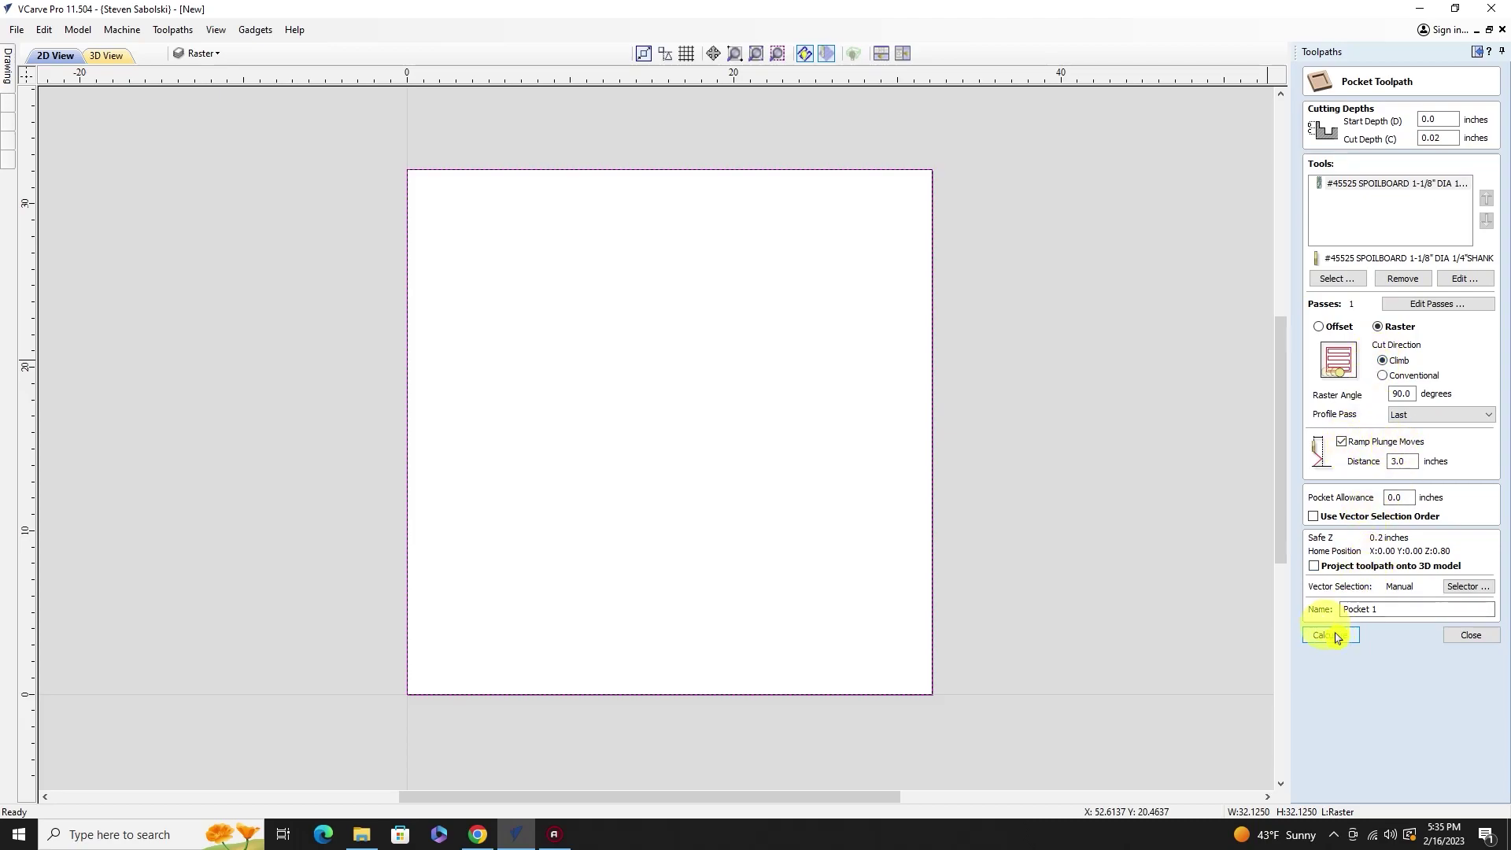
Step: Name the pocket toolpath "Raster Spoilboard 1 1/8" Surfacing Bit" and calculate it
{"action": "left_click_drag", "start_coordinate": [1379, 608], "coordinate": [1323, 616]}
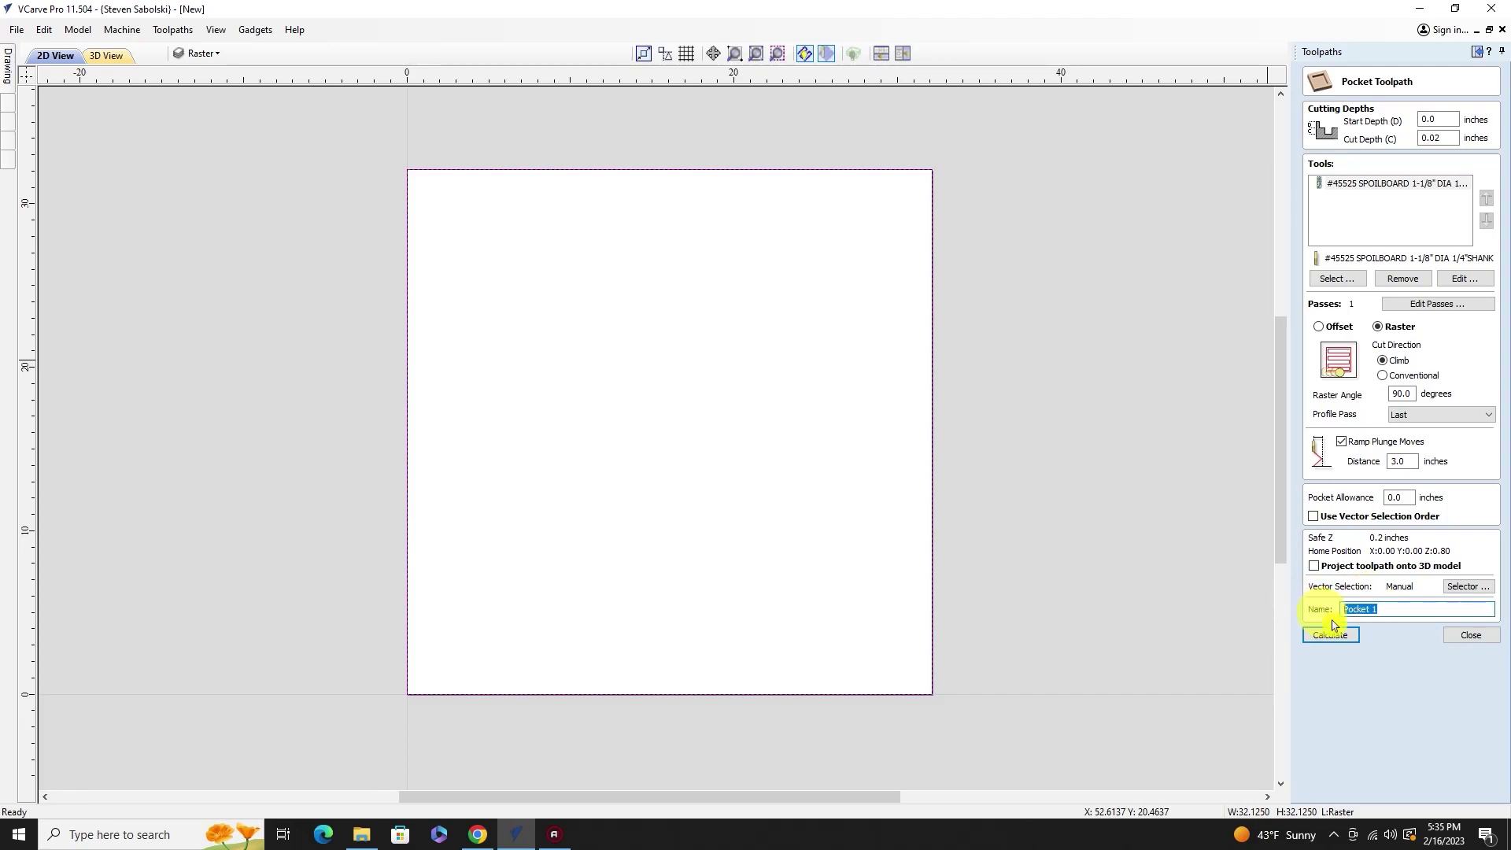
{"action": "type", "text": "Ras"}
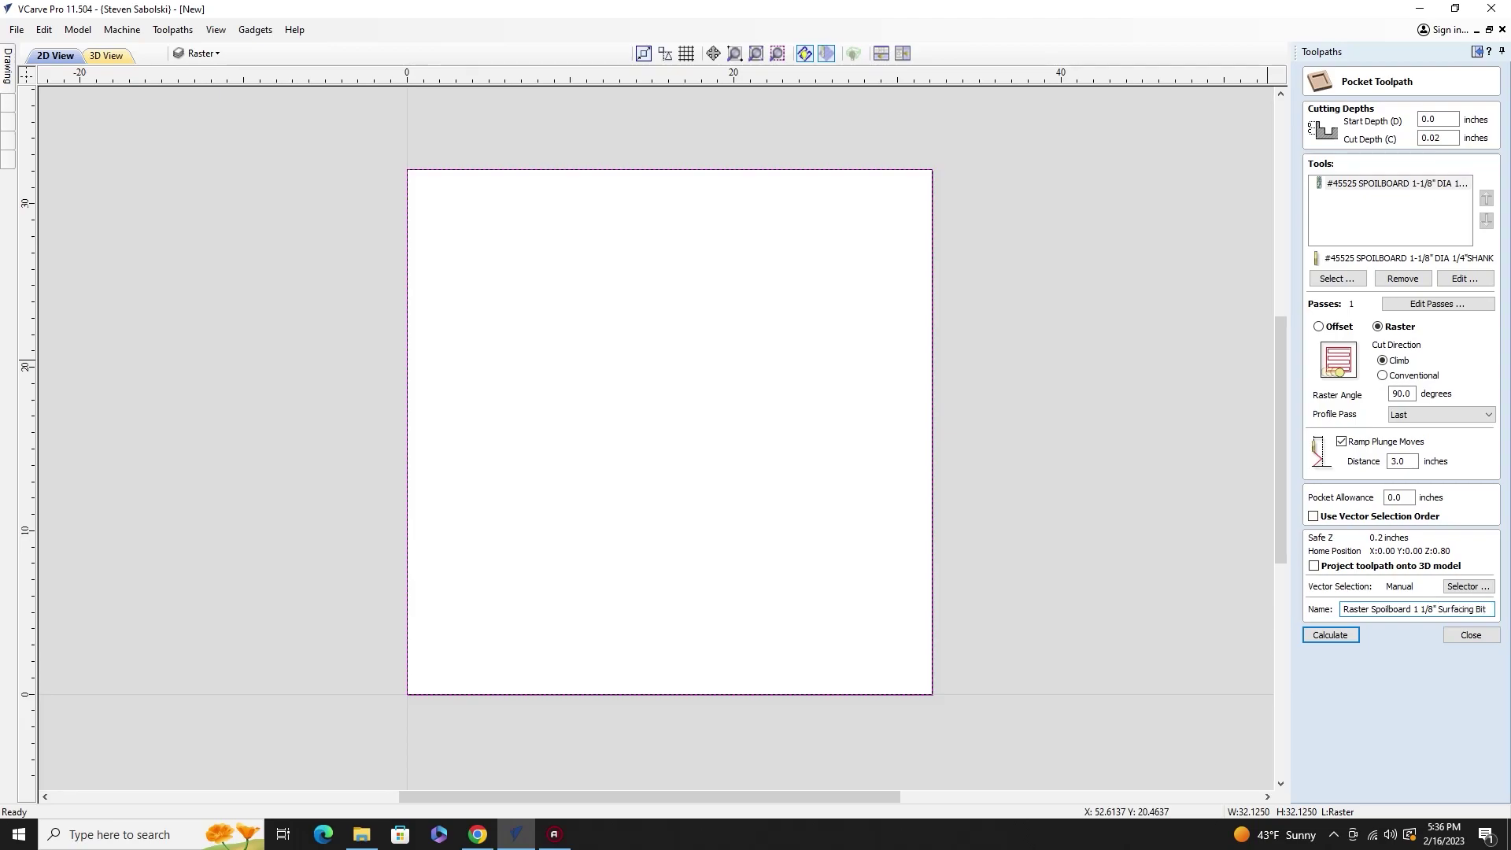
{"action": "left_click", "coordinate": [1330, 636]}
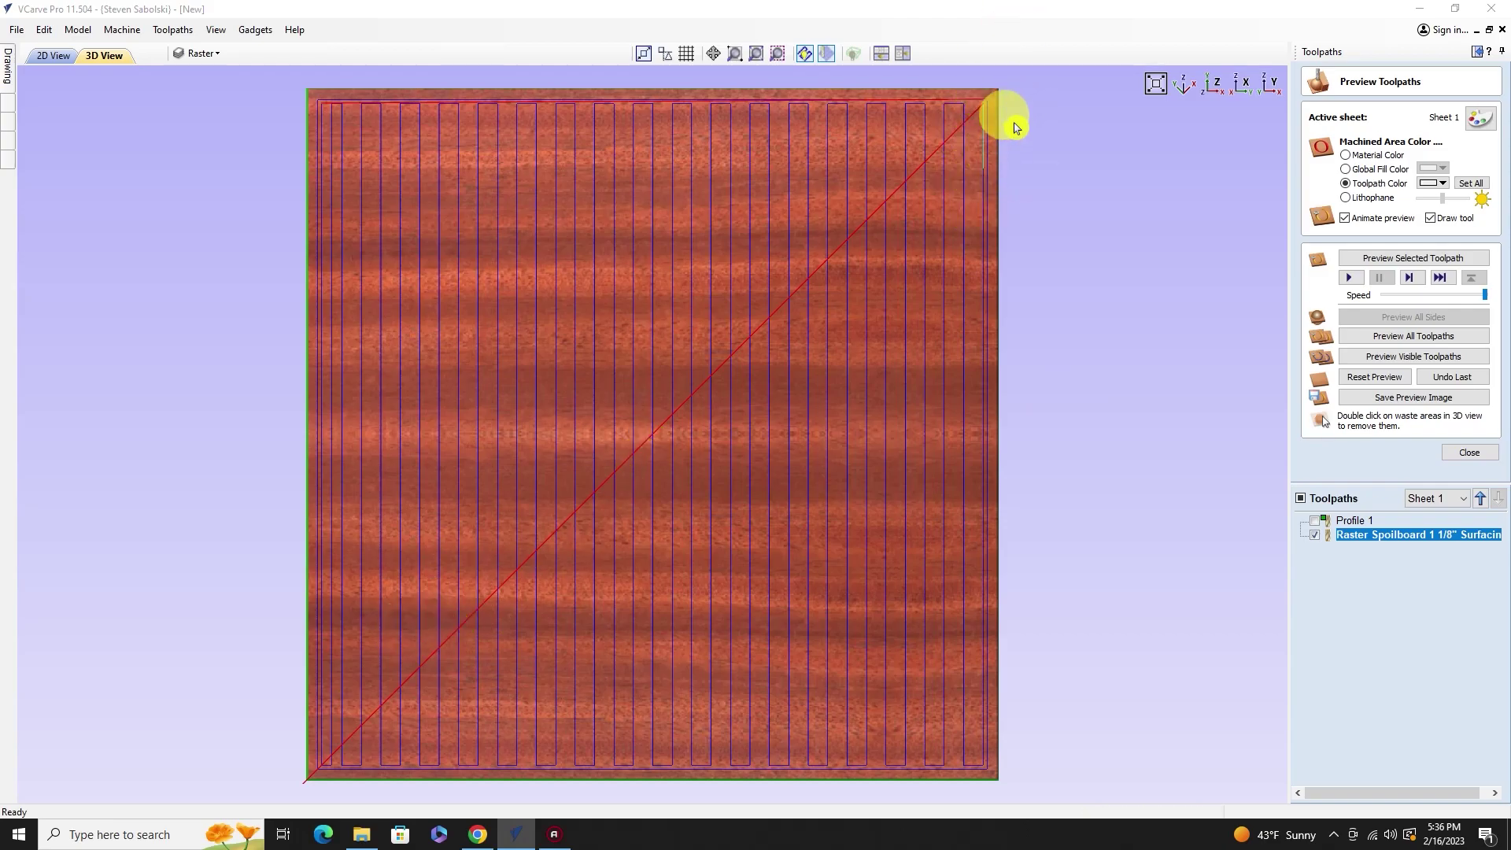
Step: Simulate the visible toolpaths, reduce the preview speed and try to simulate the visible toolpaths again
{"action": "left_click", "coordinate": [1375, 358]}
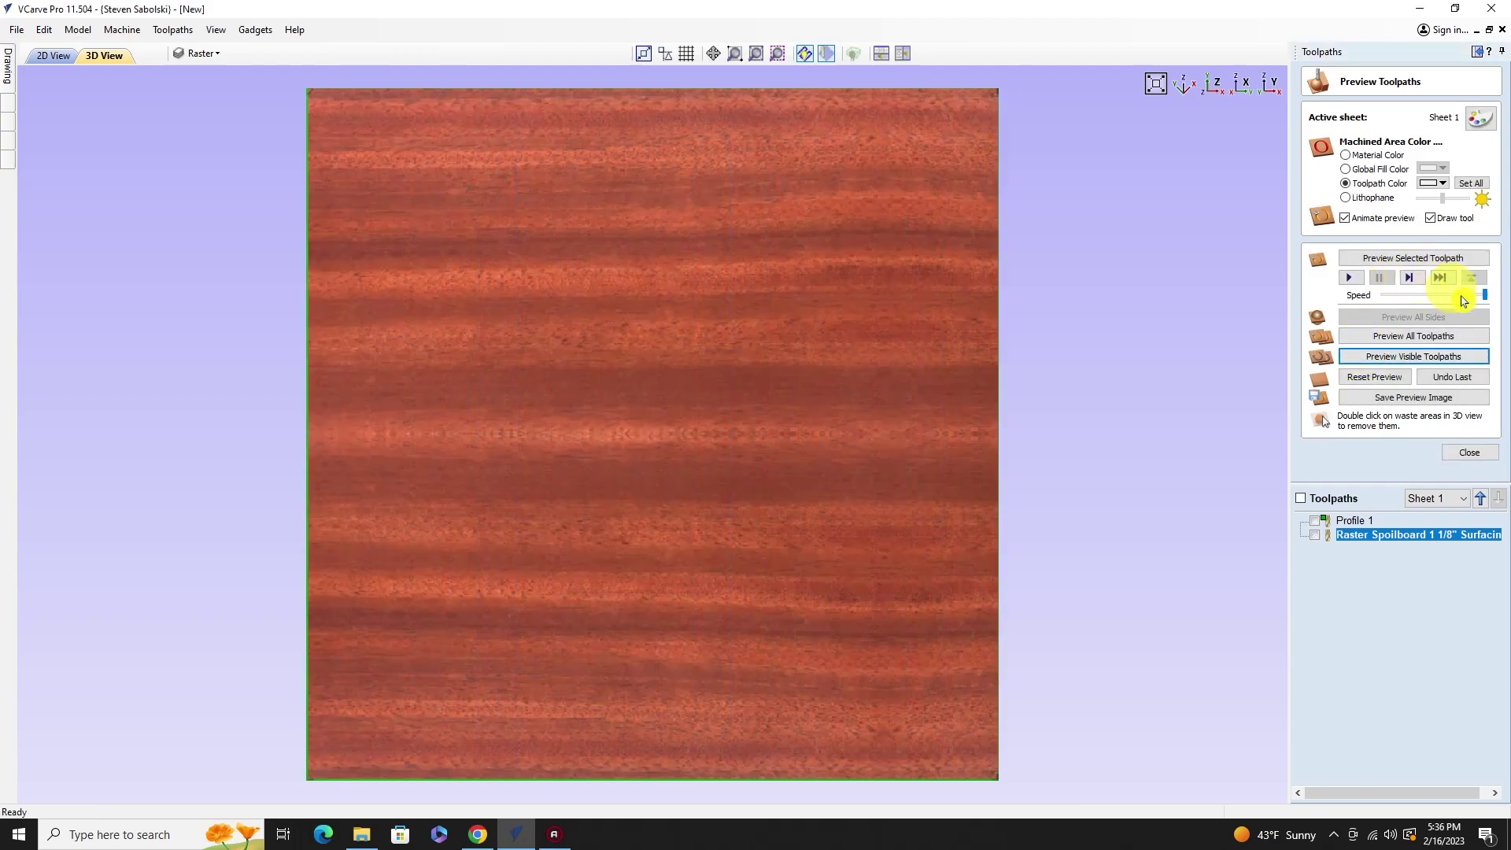
{"action": "left_click_drag", "start_coordinate": [1483, 301], "coordinate": [1473, 301]}
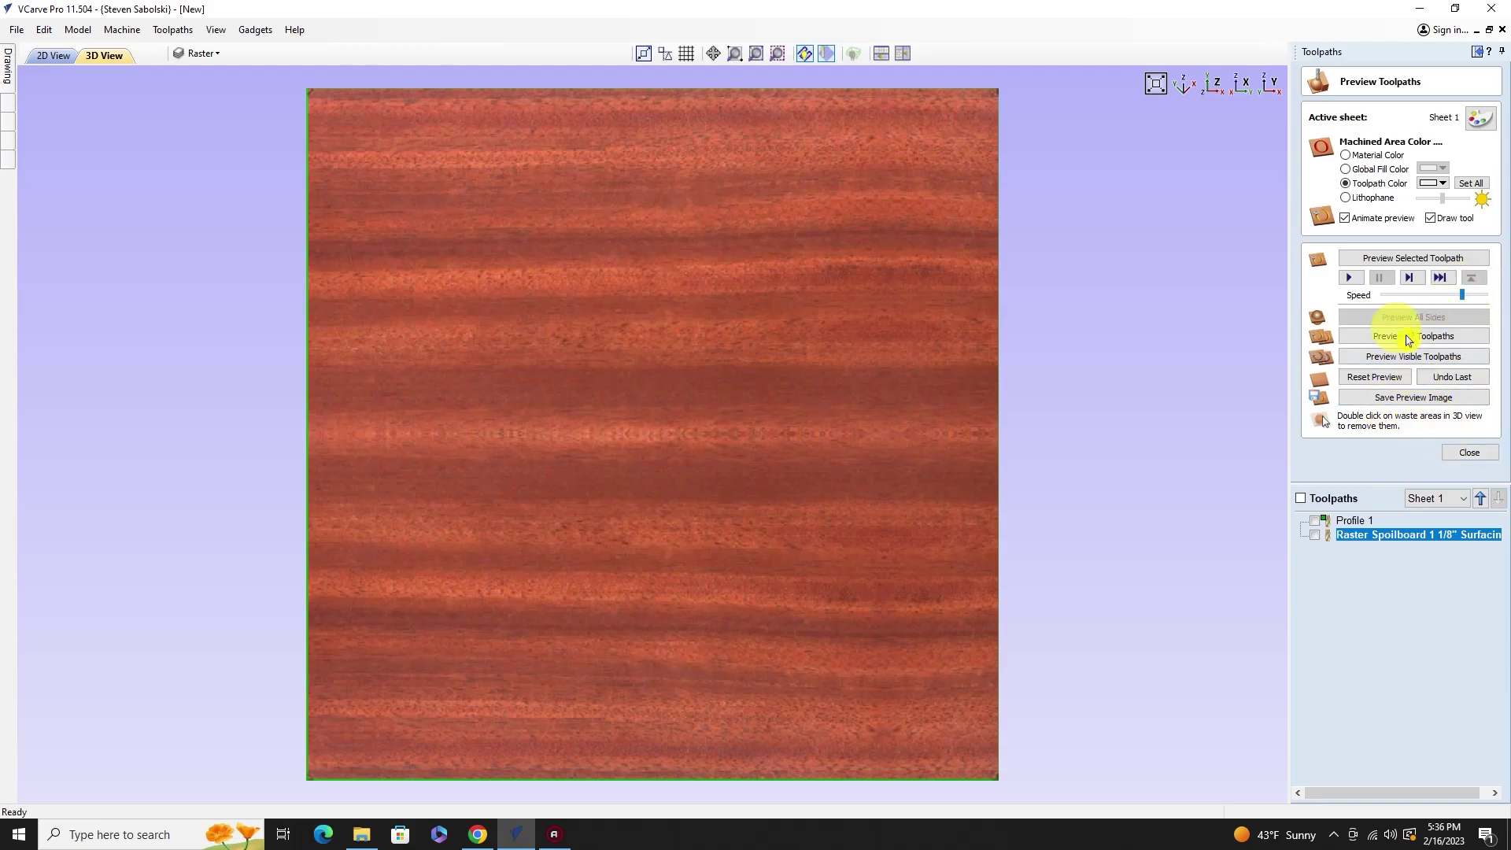
{"action": "left_click", "coordinate": [1402, 358]}
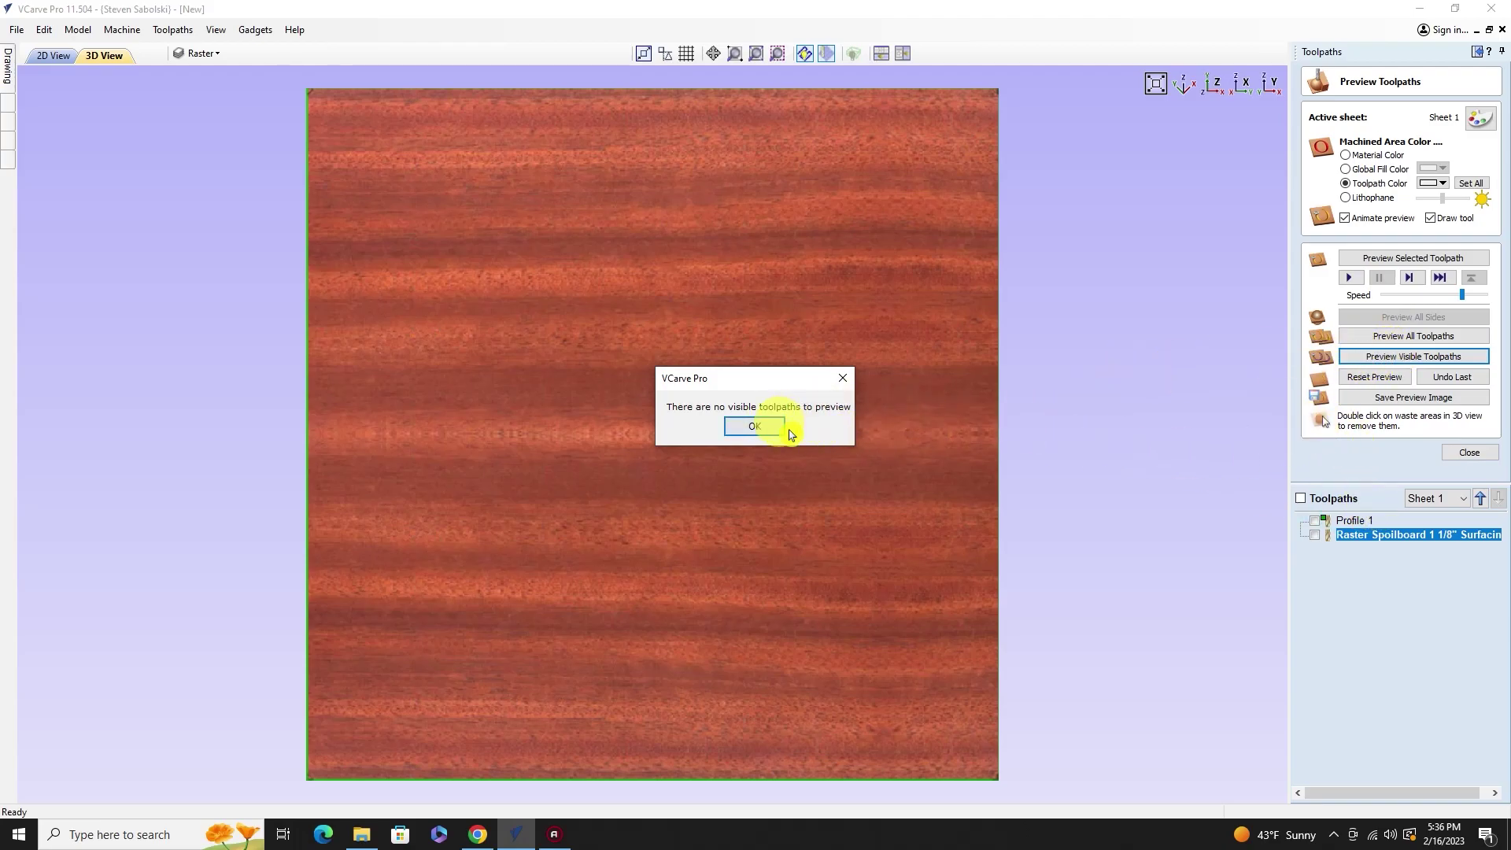
{"action": "left_click", "coordinate": [765, 426]}
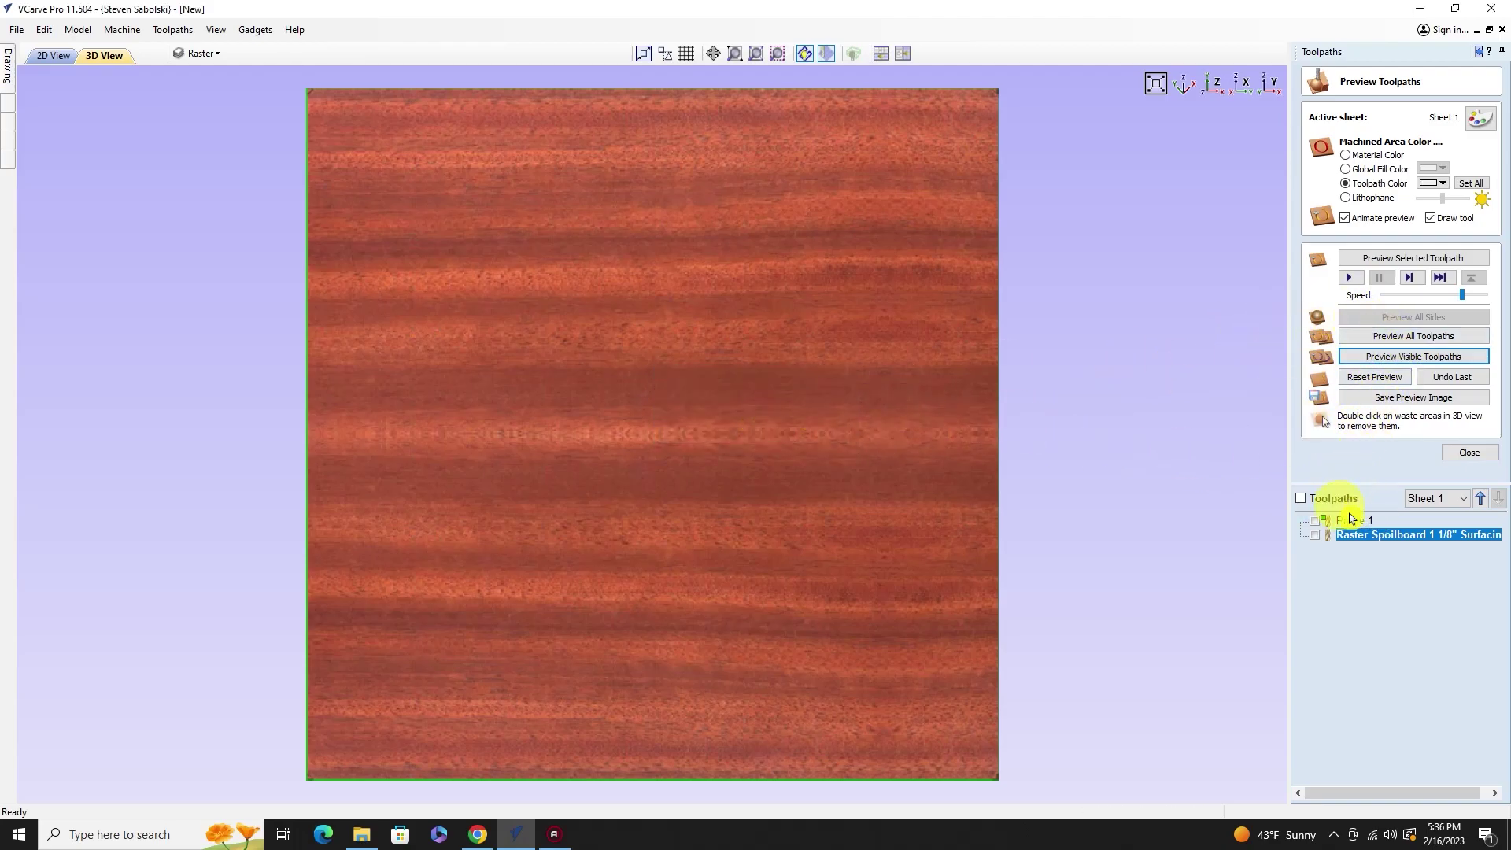
Step: Reset the material preview and retry the simulation of the visible toolpaths
{"action": "left_click", "coordinate": [1367, 466]}
{"action": "left_click", "coordinate": [1369, 378]}
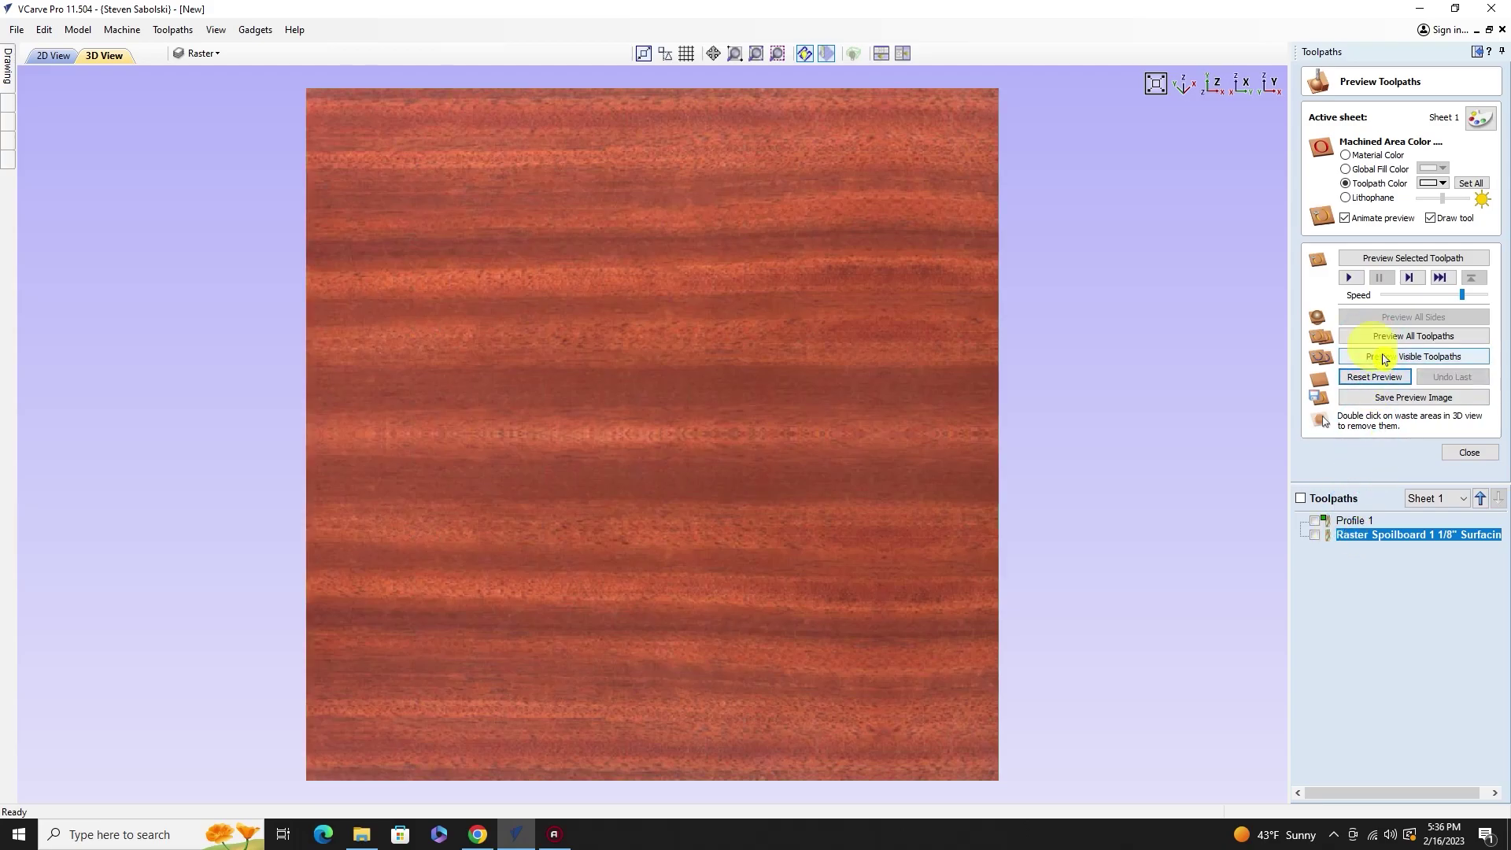
{"action": "left_click", "coordinate": [1385, 359]}
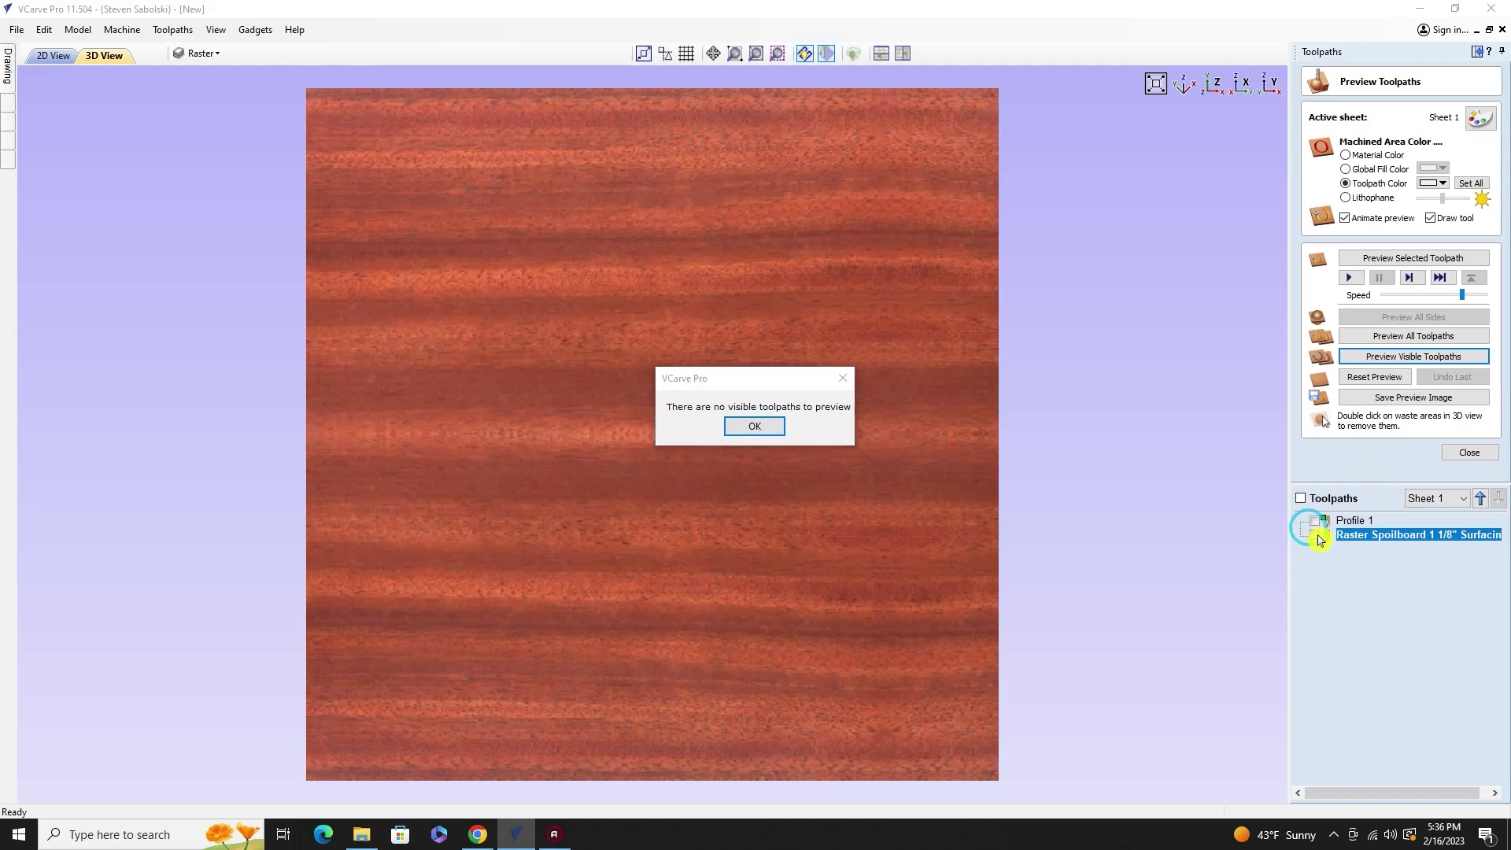
{"action": "left_click", "coordinate": [783, 426]}
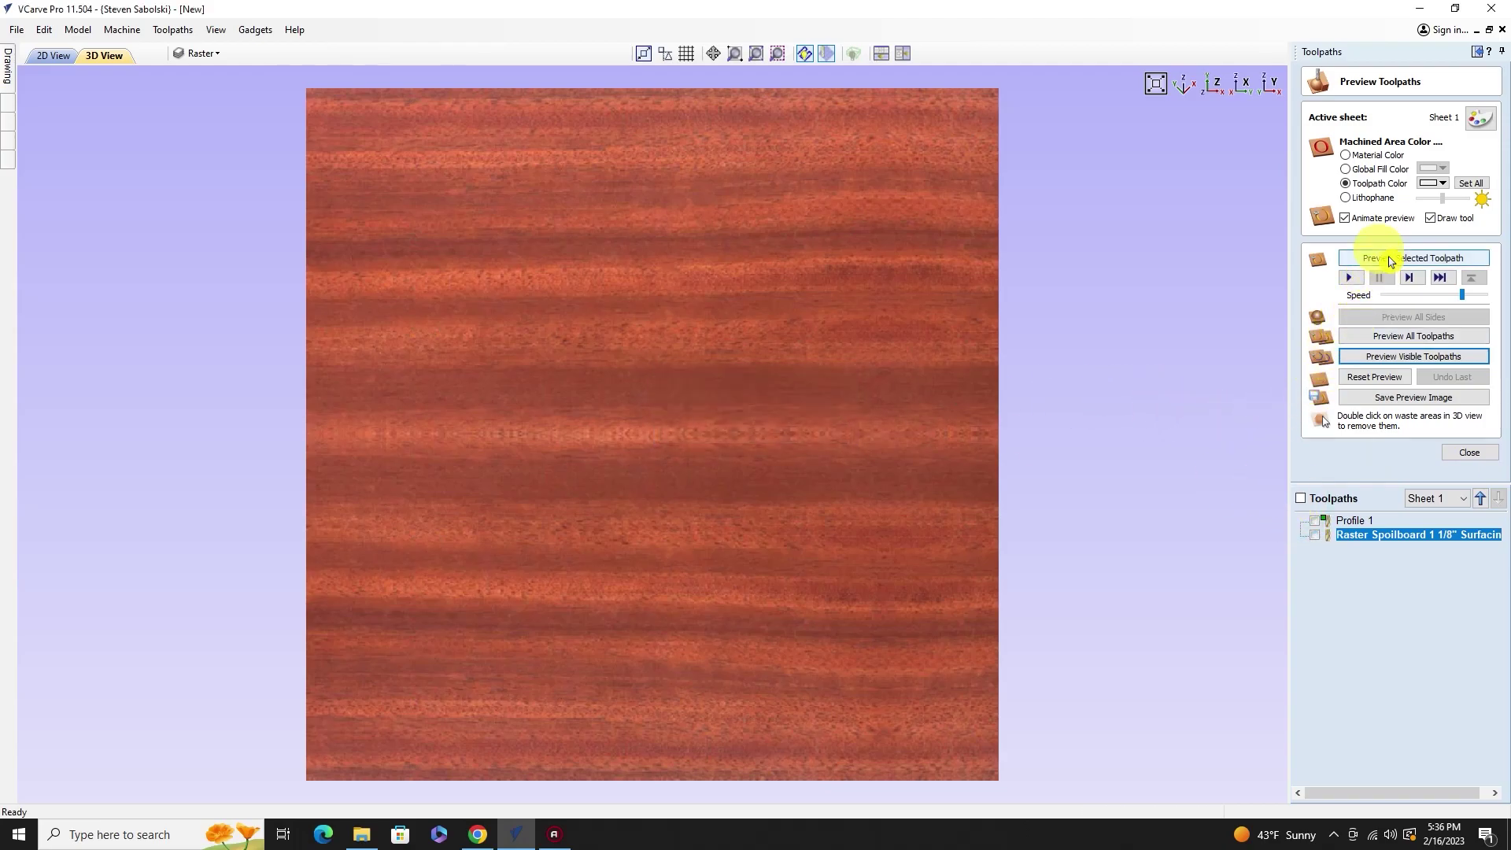
Step: Show and hide all toolpaths, simulate only the selected raster toolpath and leave the preview
{"action": "left_click", "coordinate": [1300, 499]}
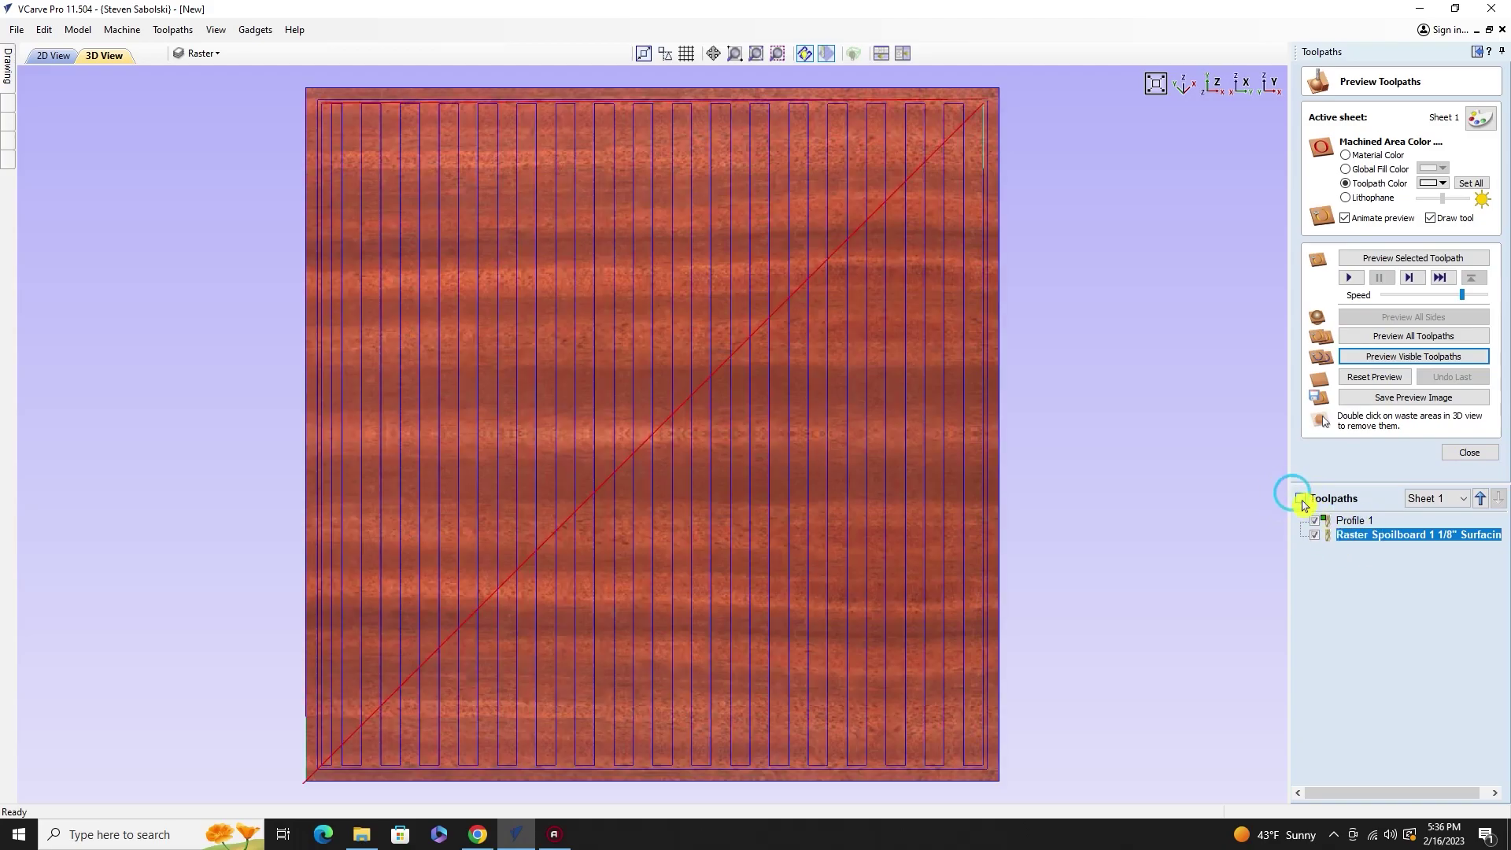
{"action": "left_click", "coordinate": [1300, 499]}
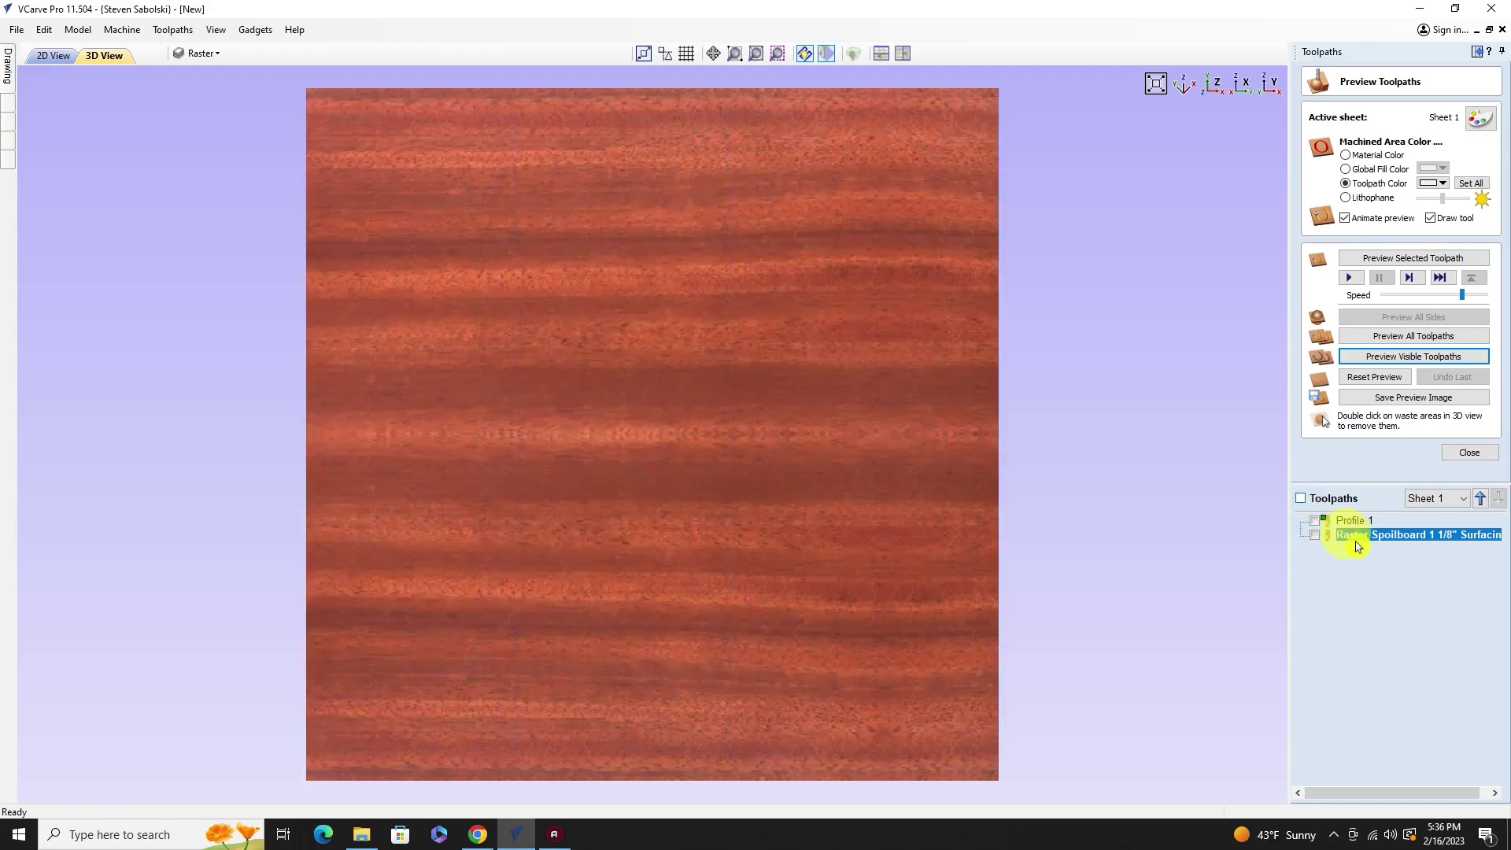
{"action": "left_click", "coordinate": [1388, 259]}
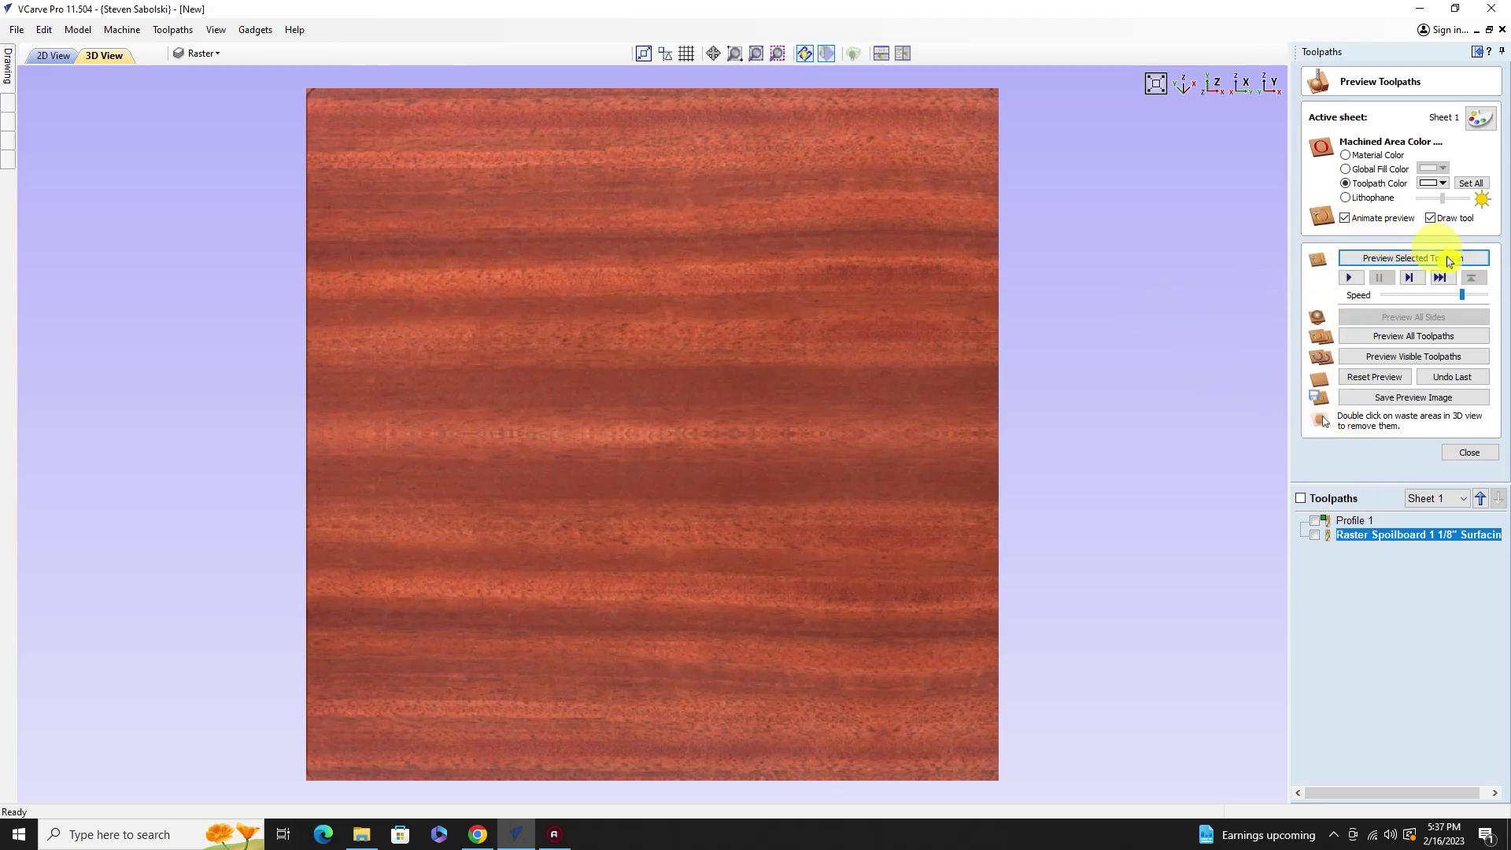
{"action": "left_click", "coordinate": [1465, 453]}
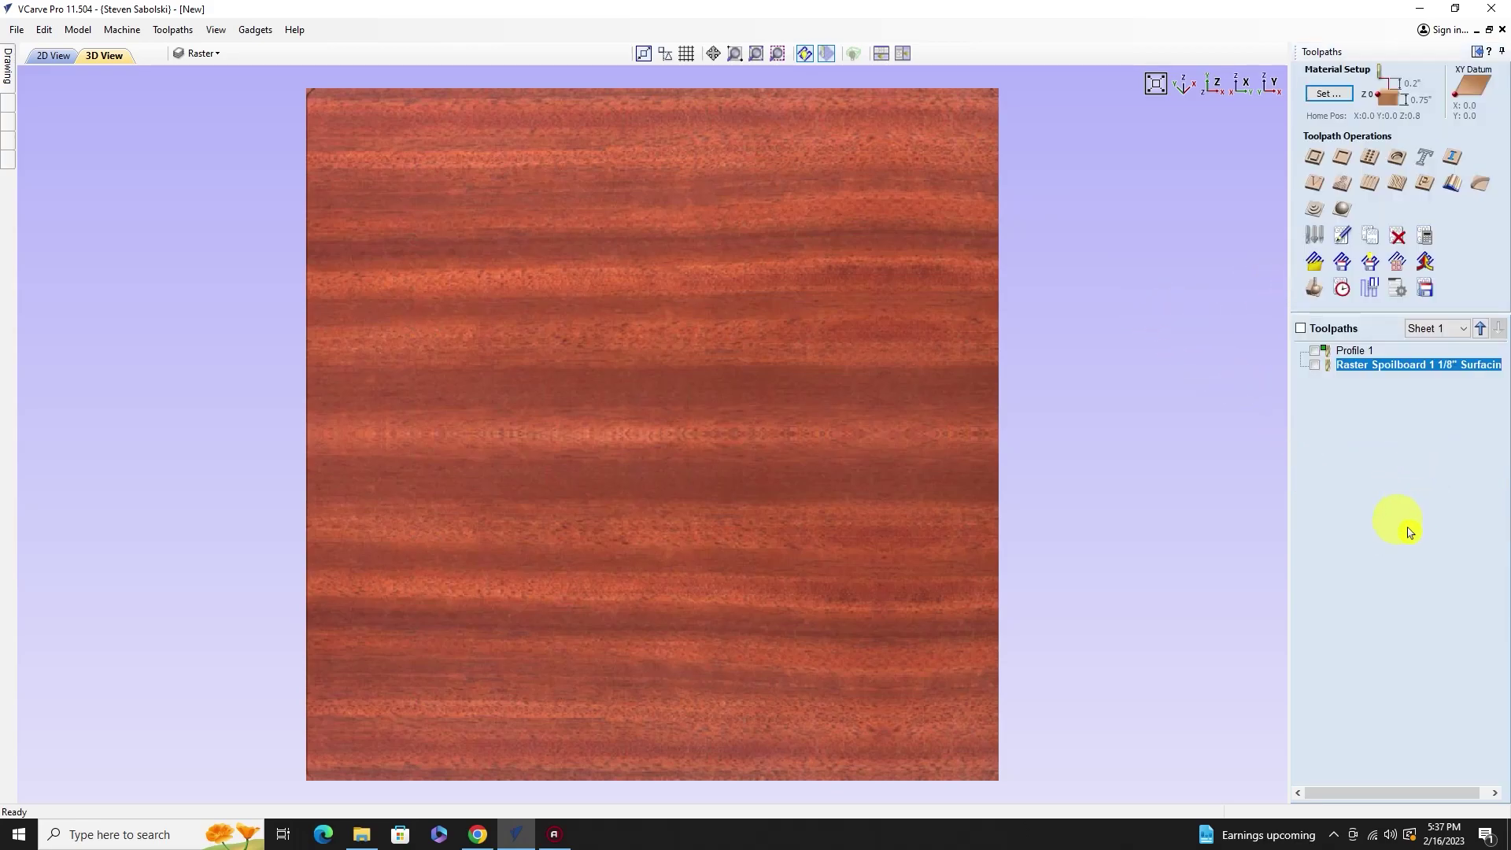
Step: Reopen the raster spoilboard toolpath for editing, keep its profile pass set to Last and recalculate it
{"action": "double_click", "coordinate": [1389, 372]}
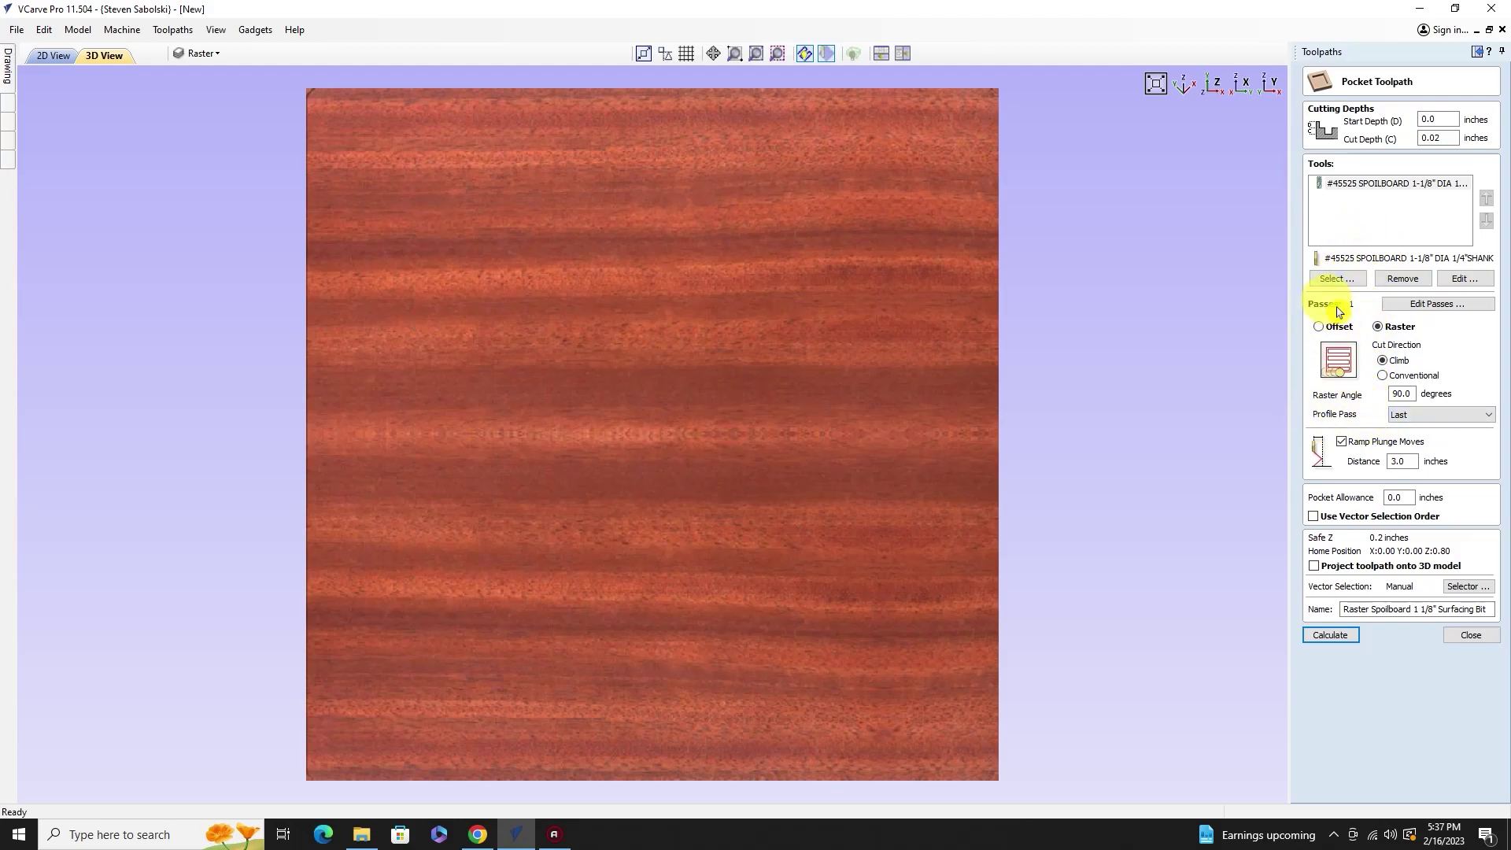
{"action": "left_click", "coordinate": [1418, 416]}
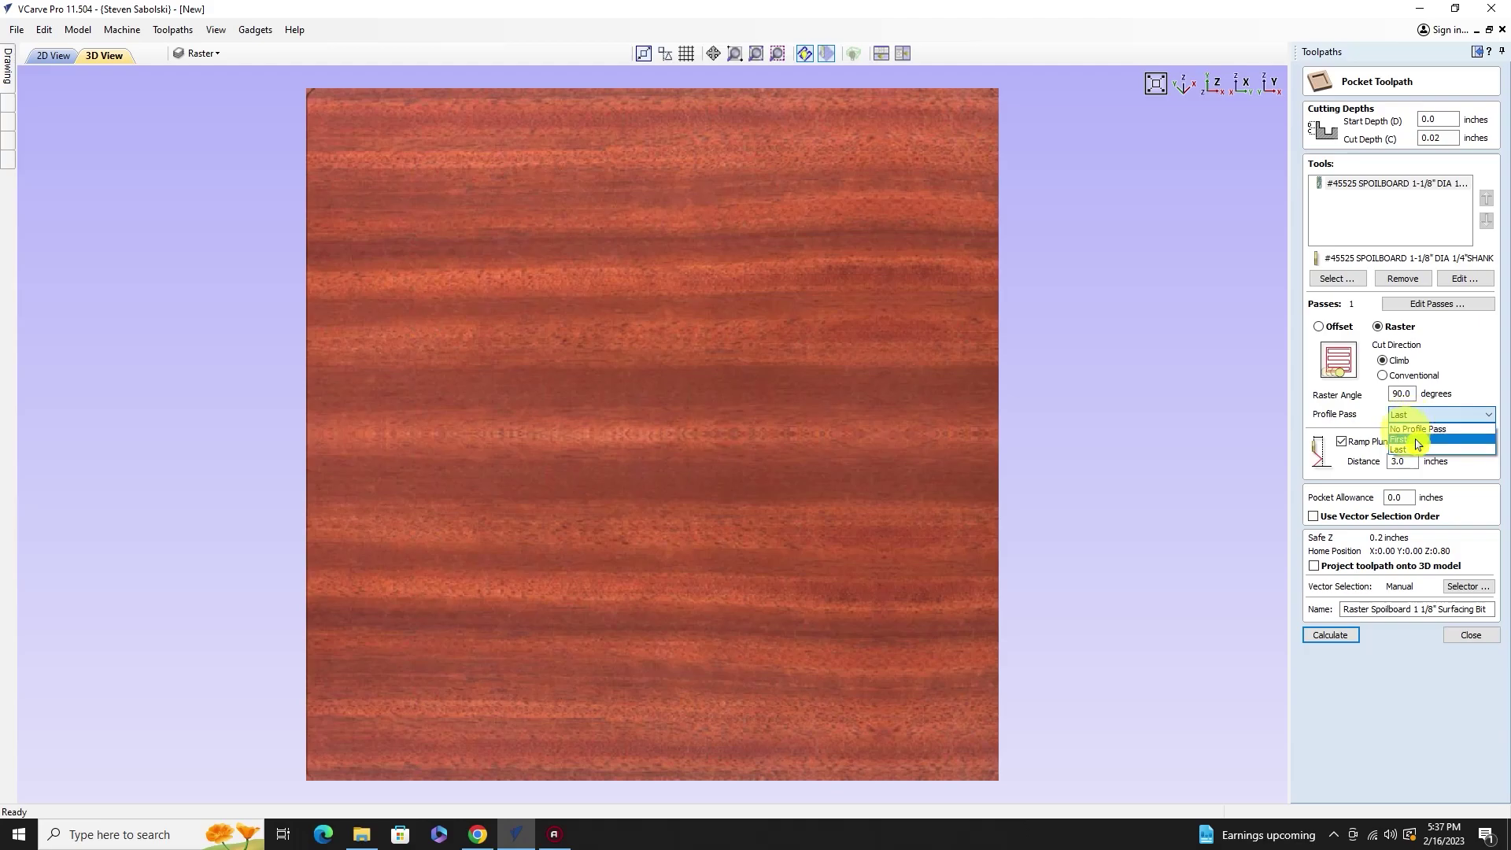
{"action": "left_click", "coordinate": [1416, 450]}
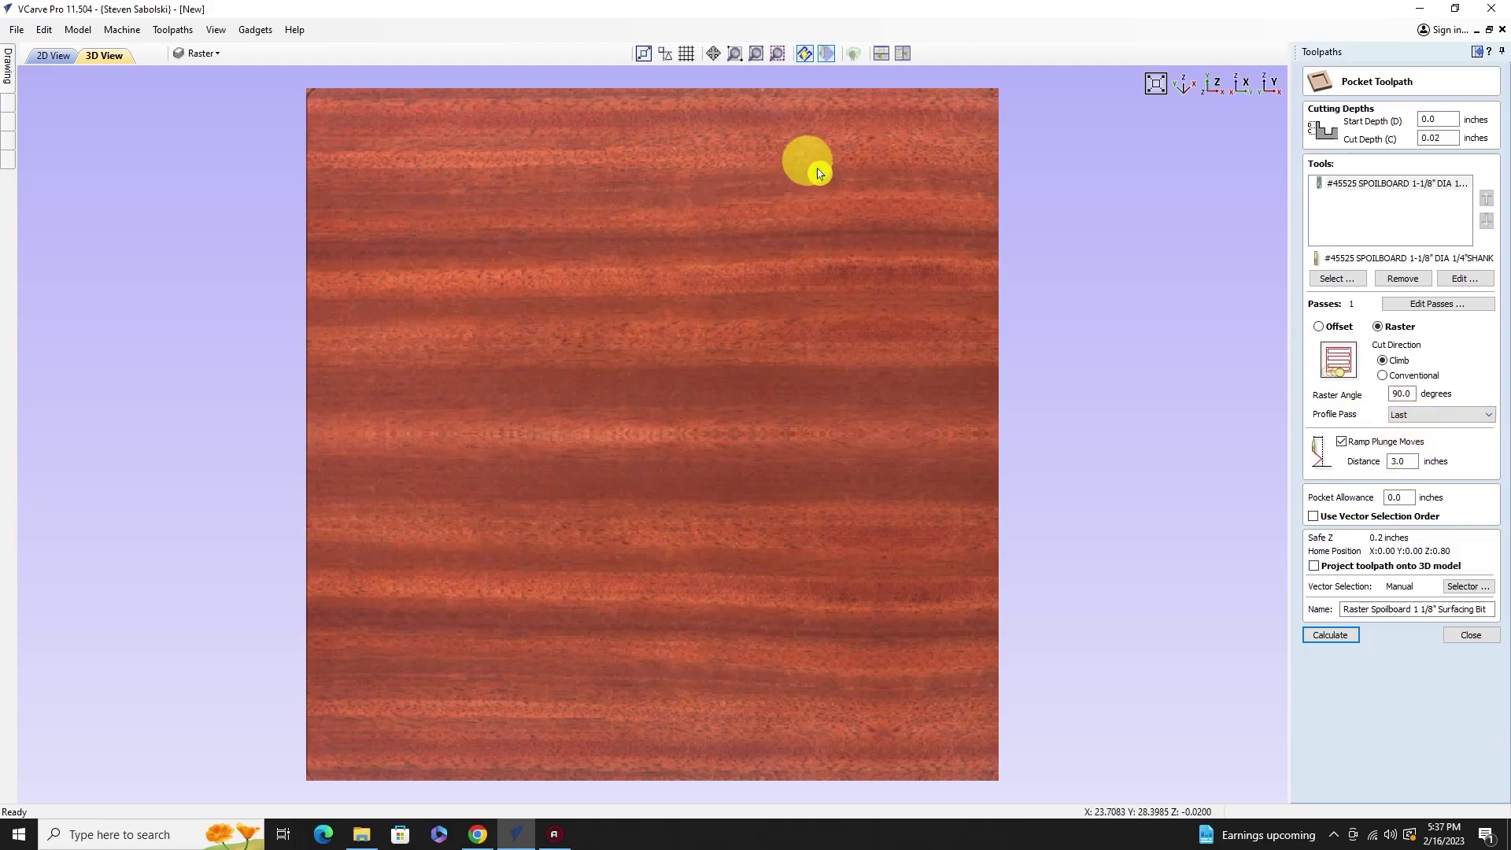
{"action": "left_click", "coordinate": [1330, 634]}
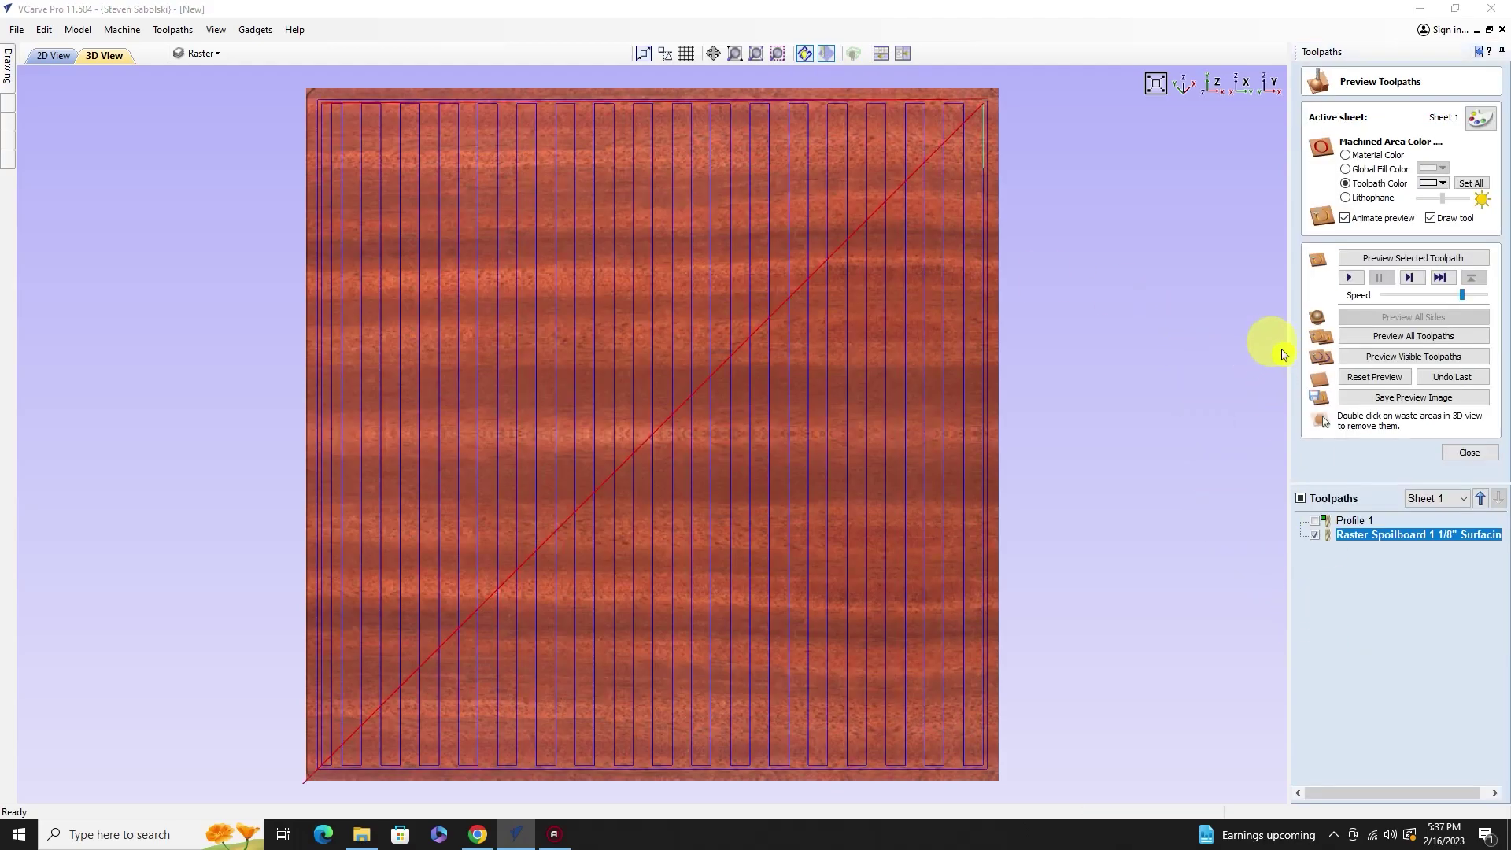
Step: Reset the preview and simulate the selected raster toolpath again at a slower animation speed
{"action": "left_click", "coordinate": [1413, 263]}
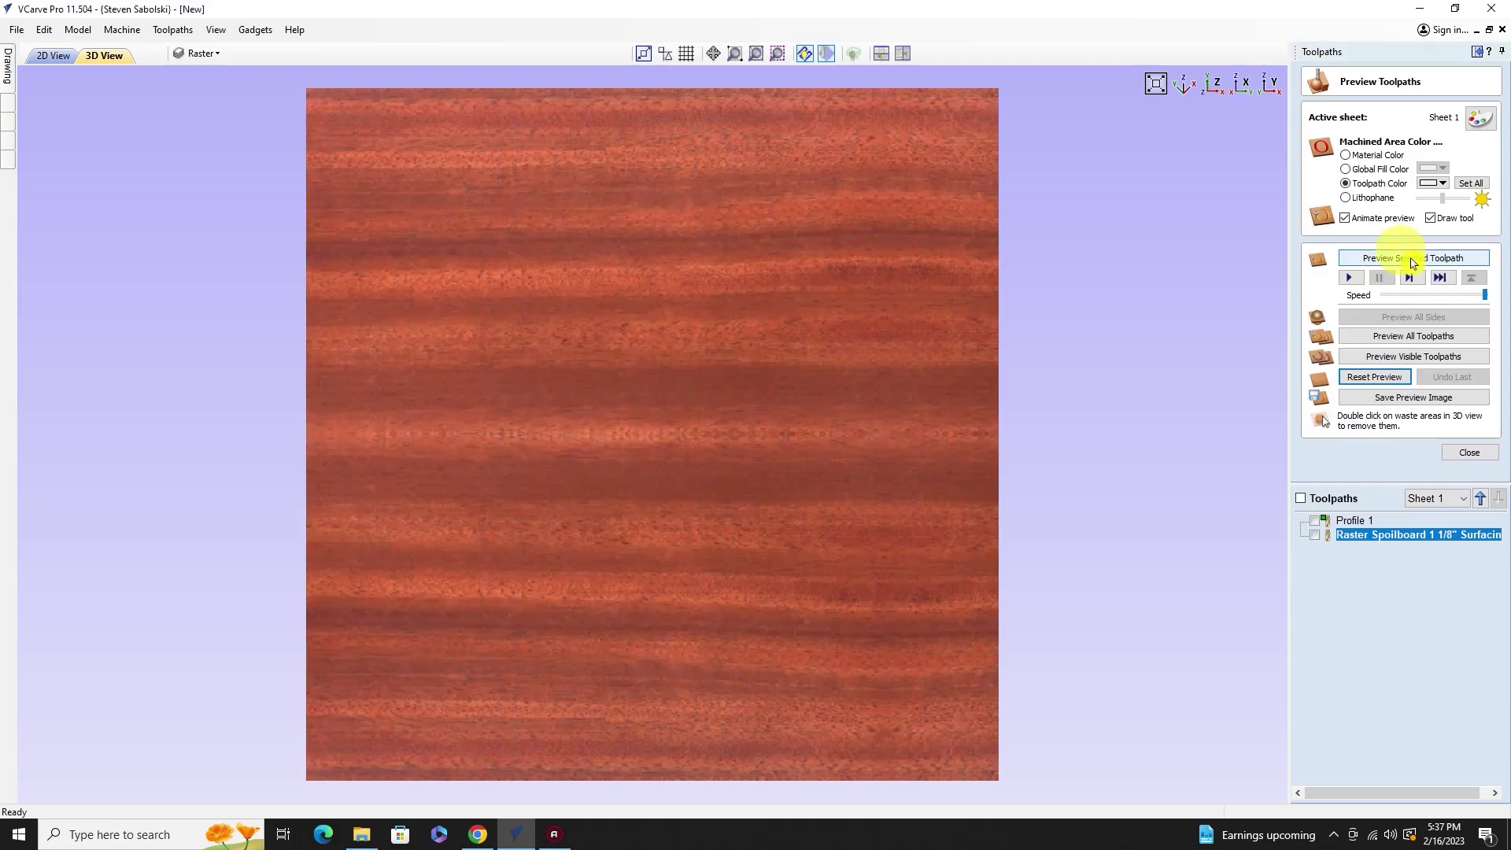
{"action": "key", "text": "Escape"}
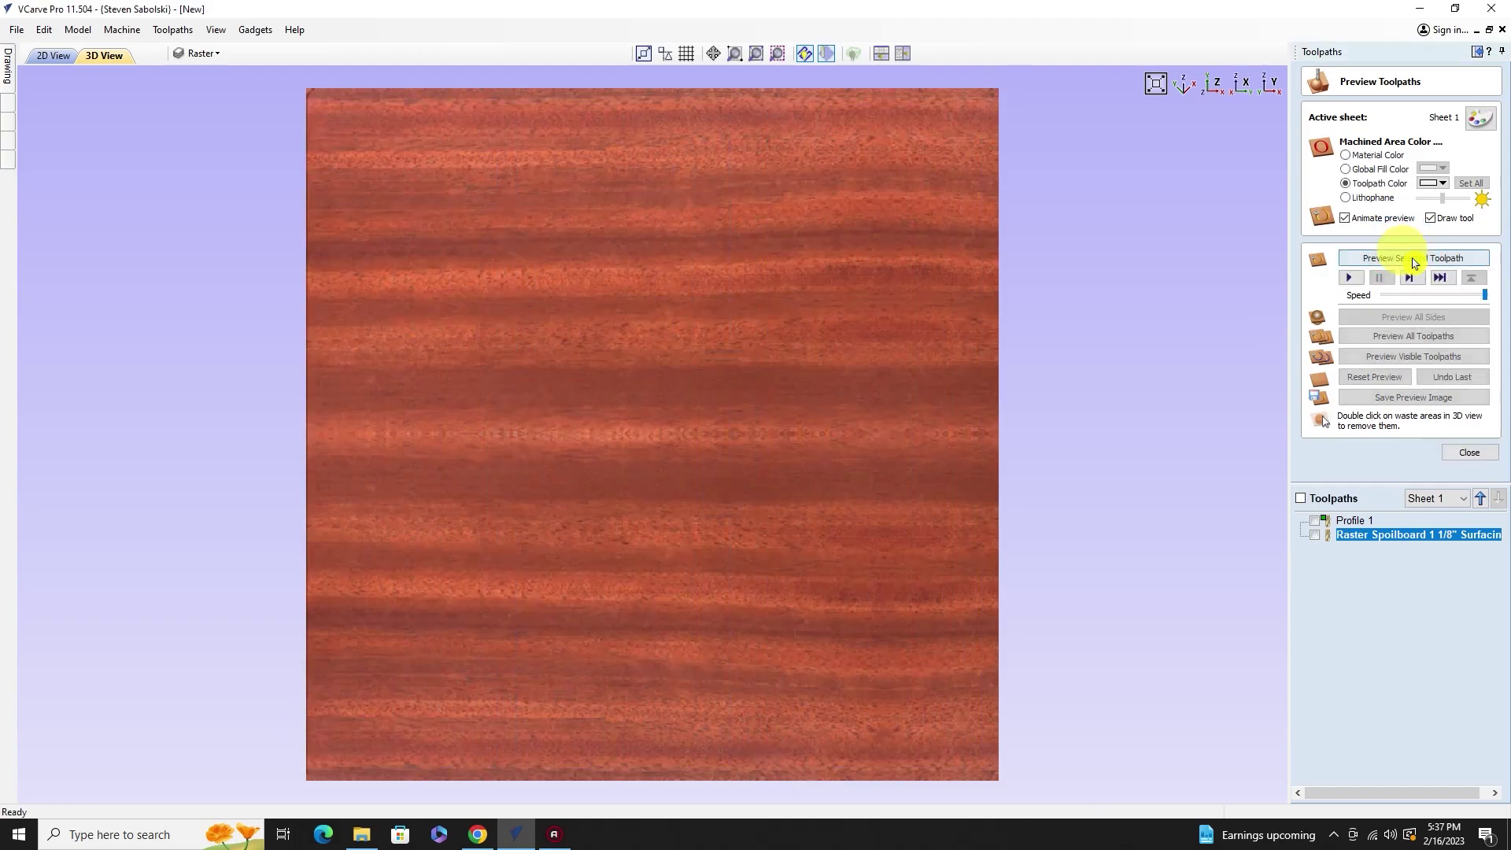
{"action": "left_click", "coordinate": [1314, 534]}
{"action": "left_click_drag", "start_coordinate": [1484, 295], "coordinate": [1452, 300]}
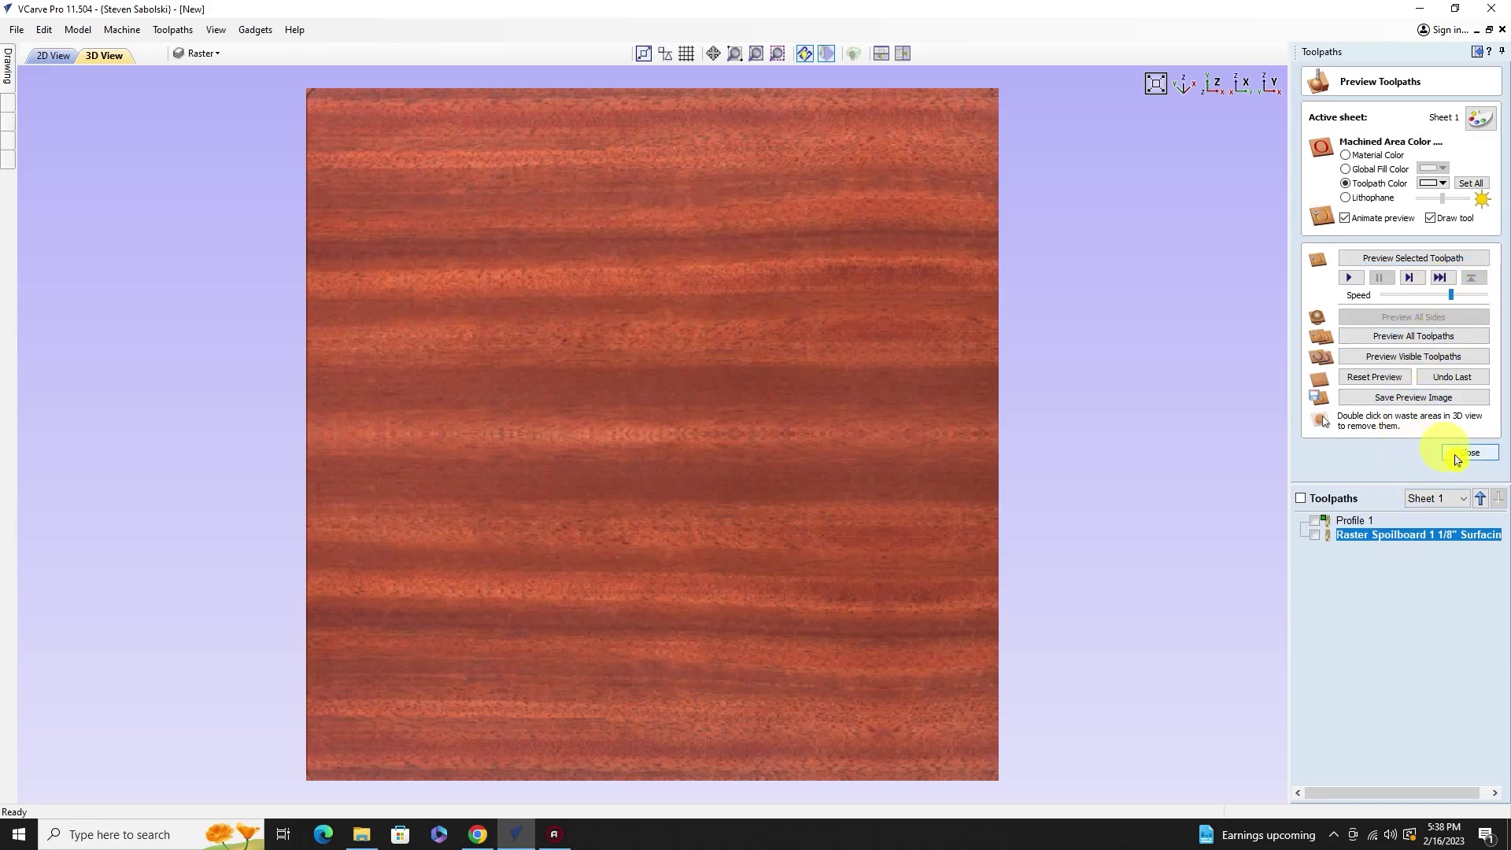
{"action": "left_click", "coordinate": [1383, 381]}
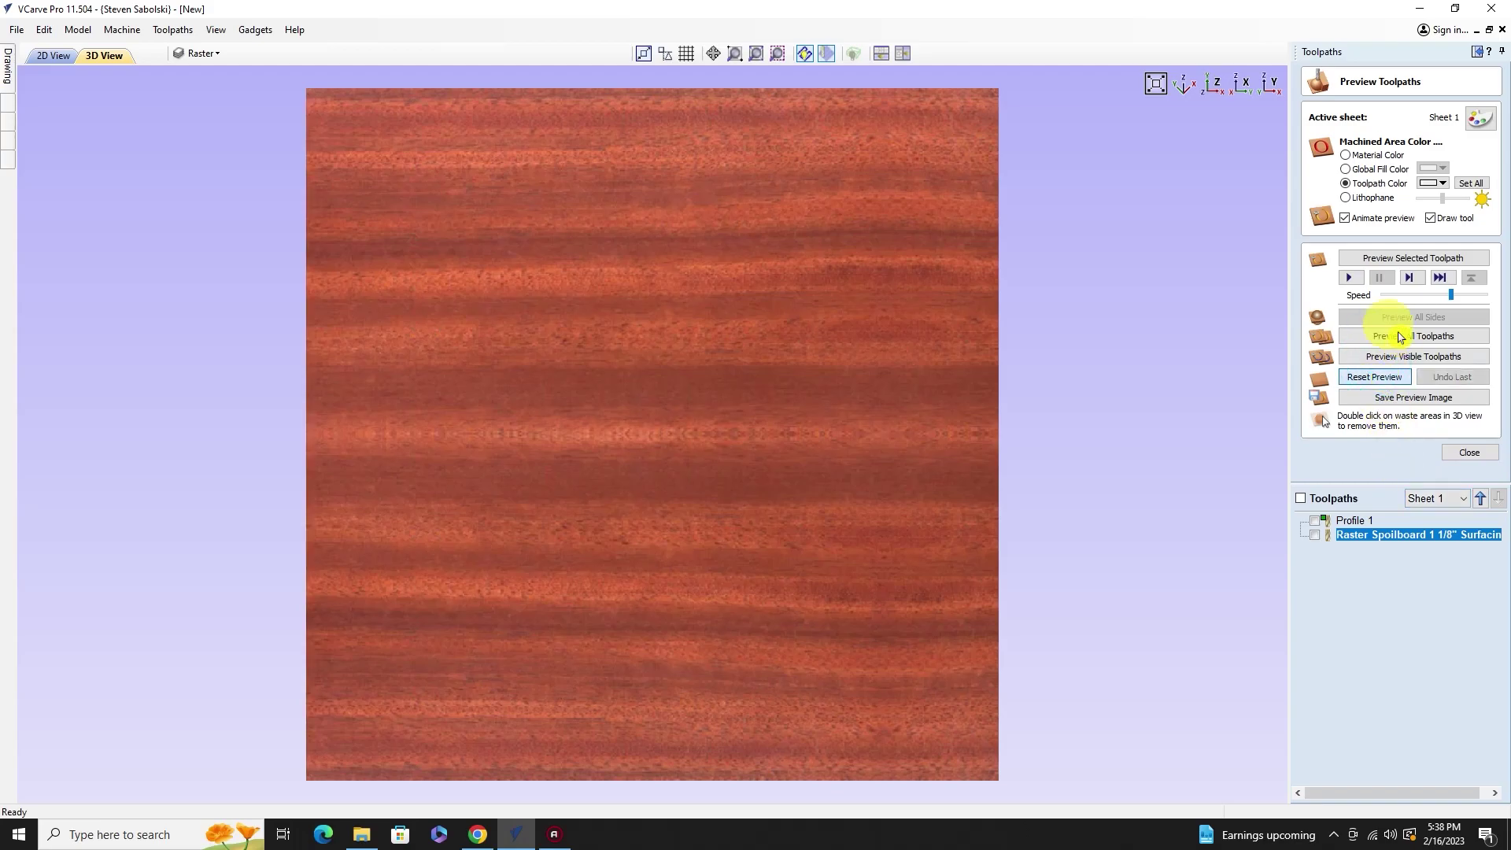
{"action": "left_click", "coordinate": [1391, 264]}
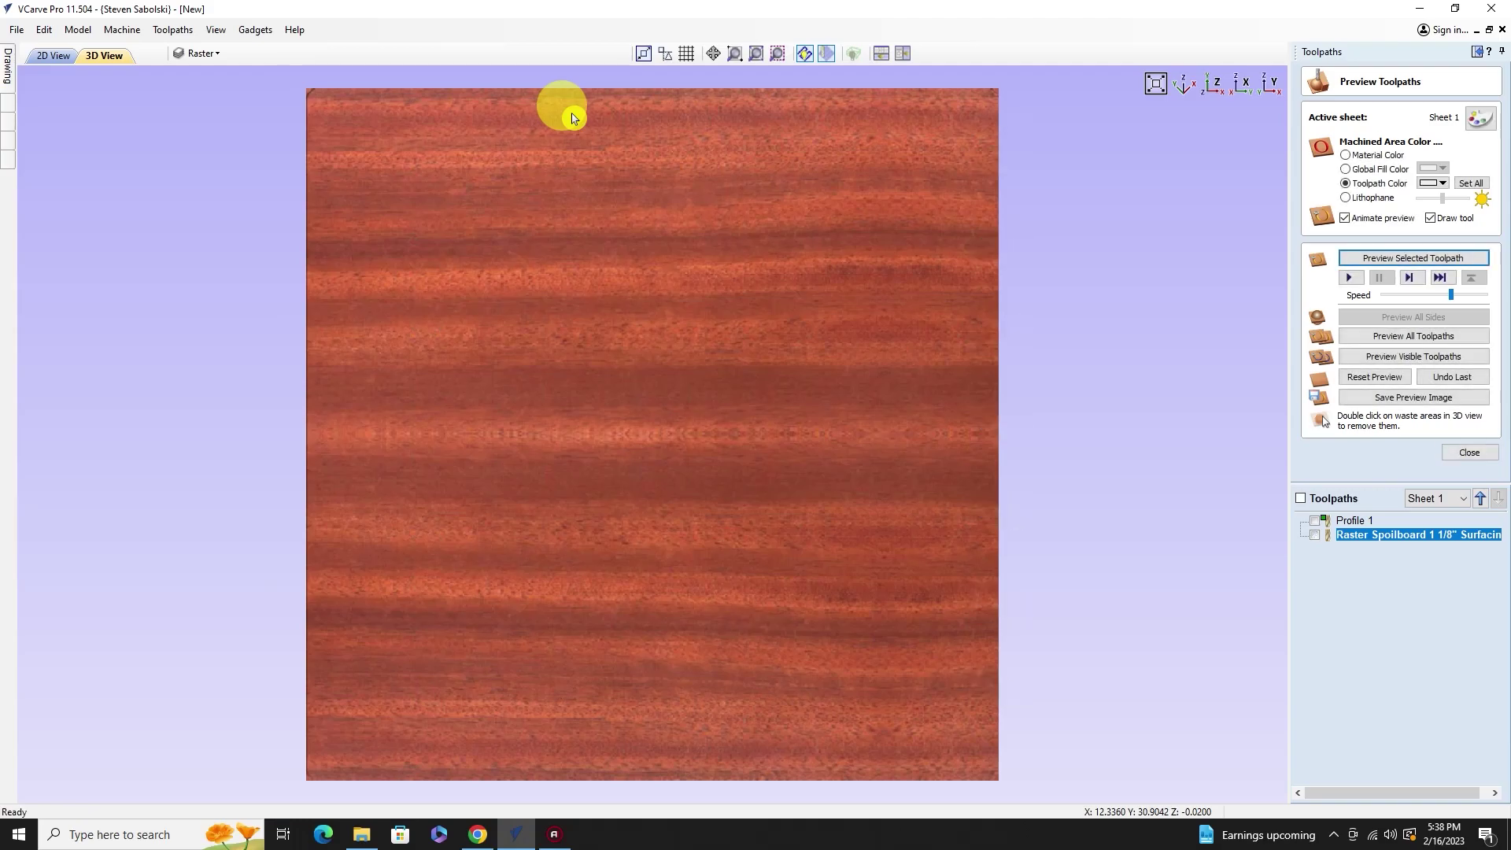
Step: Examine the board's corners and edges after the simulated raster cut from several 3D angles, finishing in the straight-down view
{"action": "left_click_drag", "start_coordinate": [684, 584], "coordinate": [556, 356]}
{"action": "left_click_drag", "start_coordinate": [398, 573], "coordinate": [751, 687]}
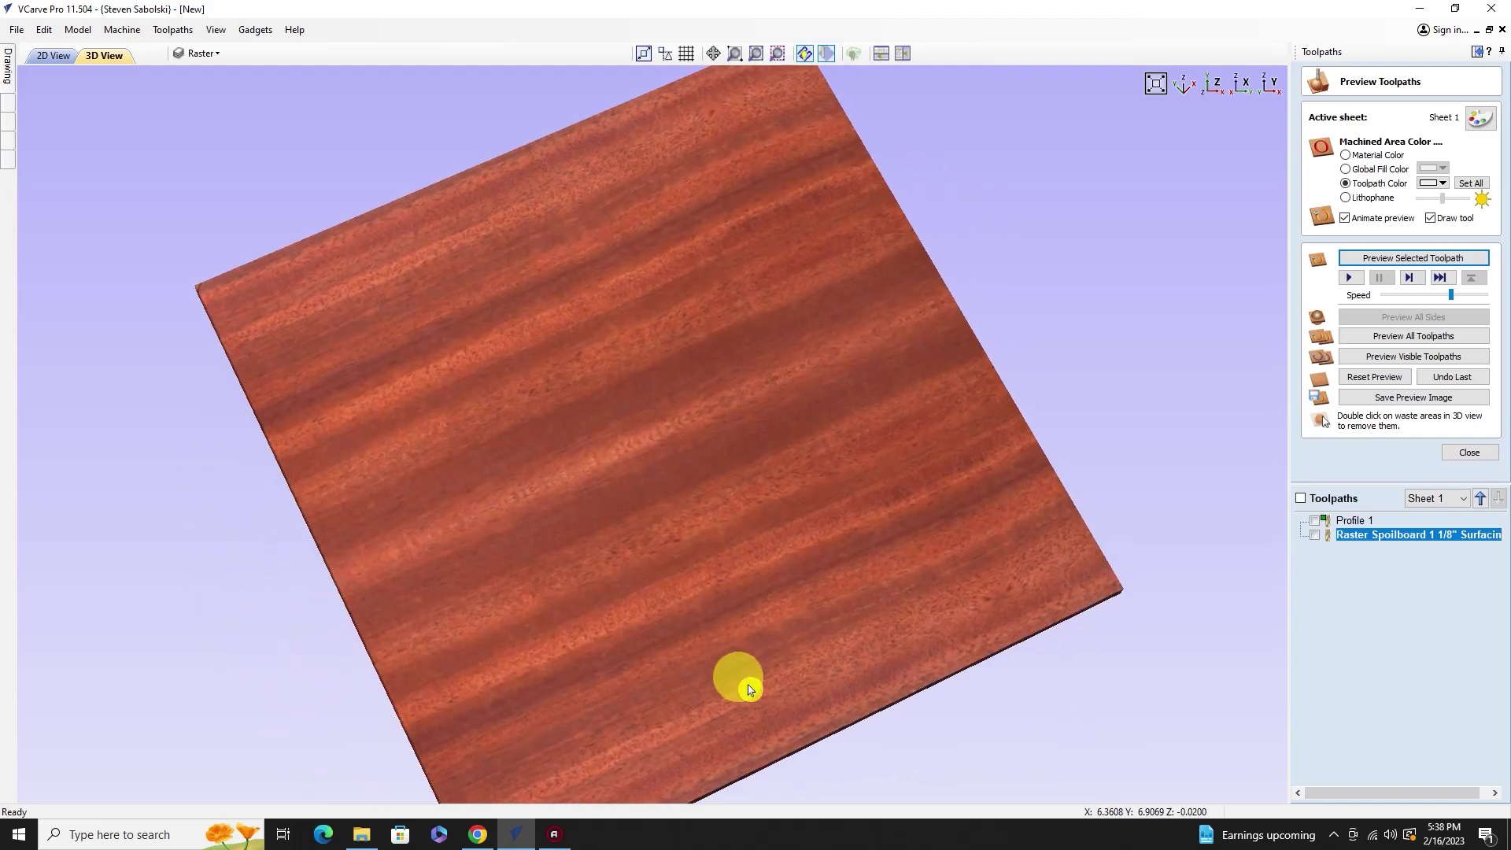
{"action": "left_click_drag", "start_coordinate": [270, 291], "coordinate": [388, 338]}
{"action": "left_click_drag", "start_coordinate": [262, 318], "coordinate": [203, 304]}
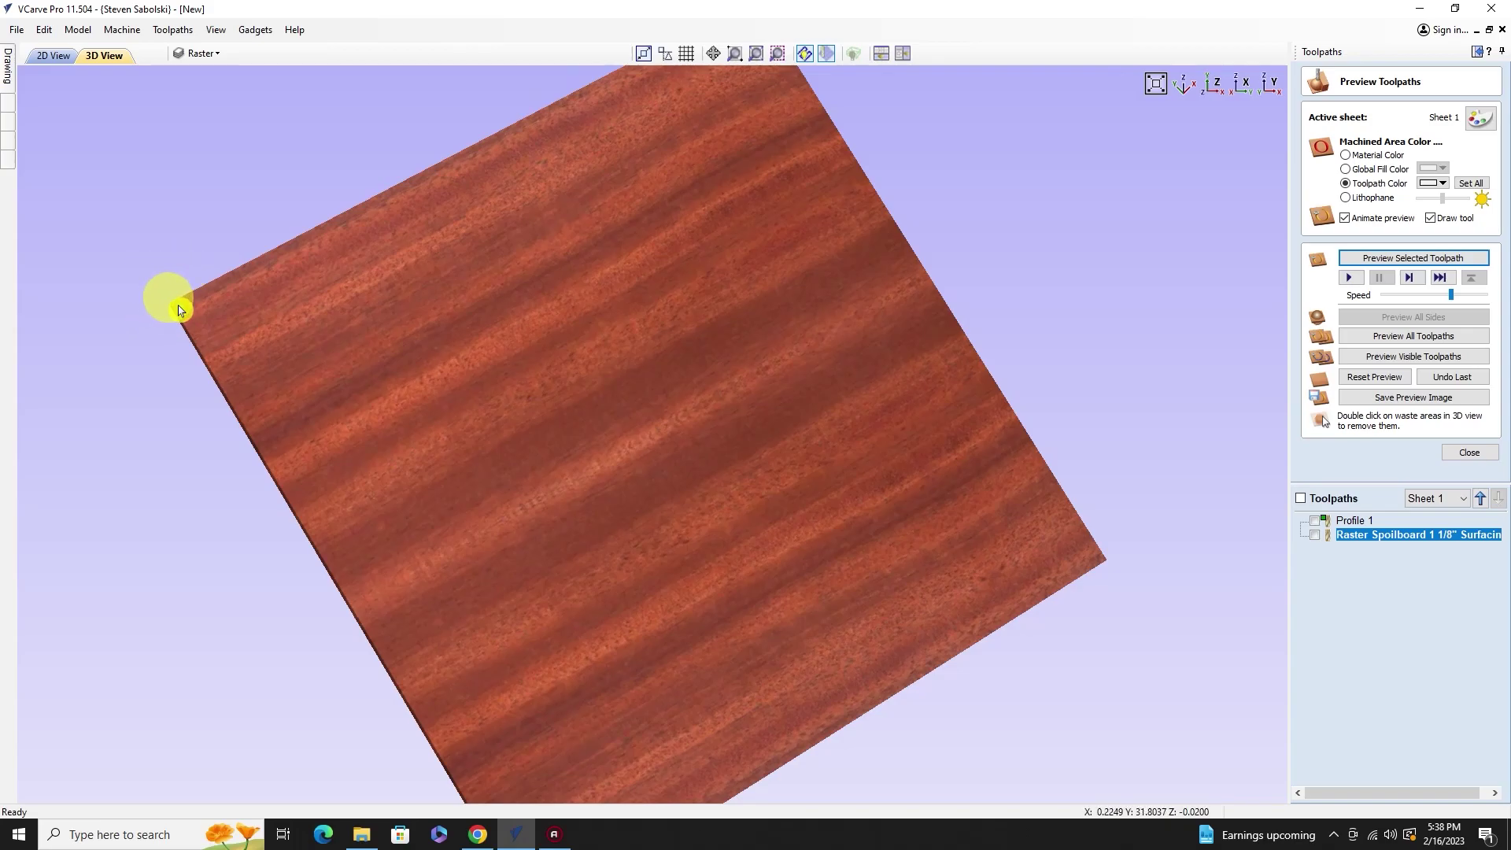
{"action": "left_click_drag", "start_coordinate": [314, 341], "coordinate": [362, 210]}
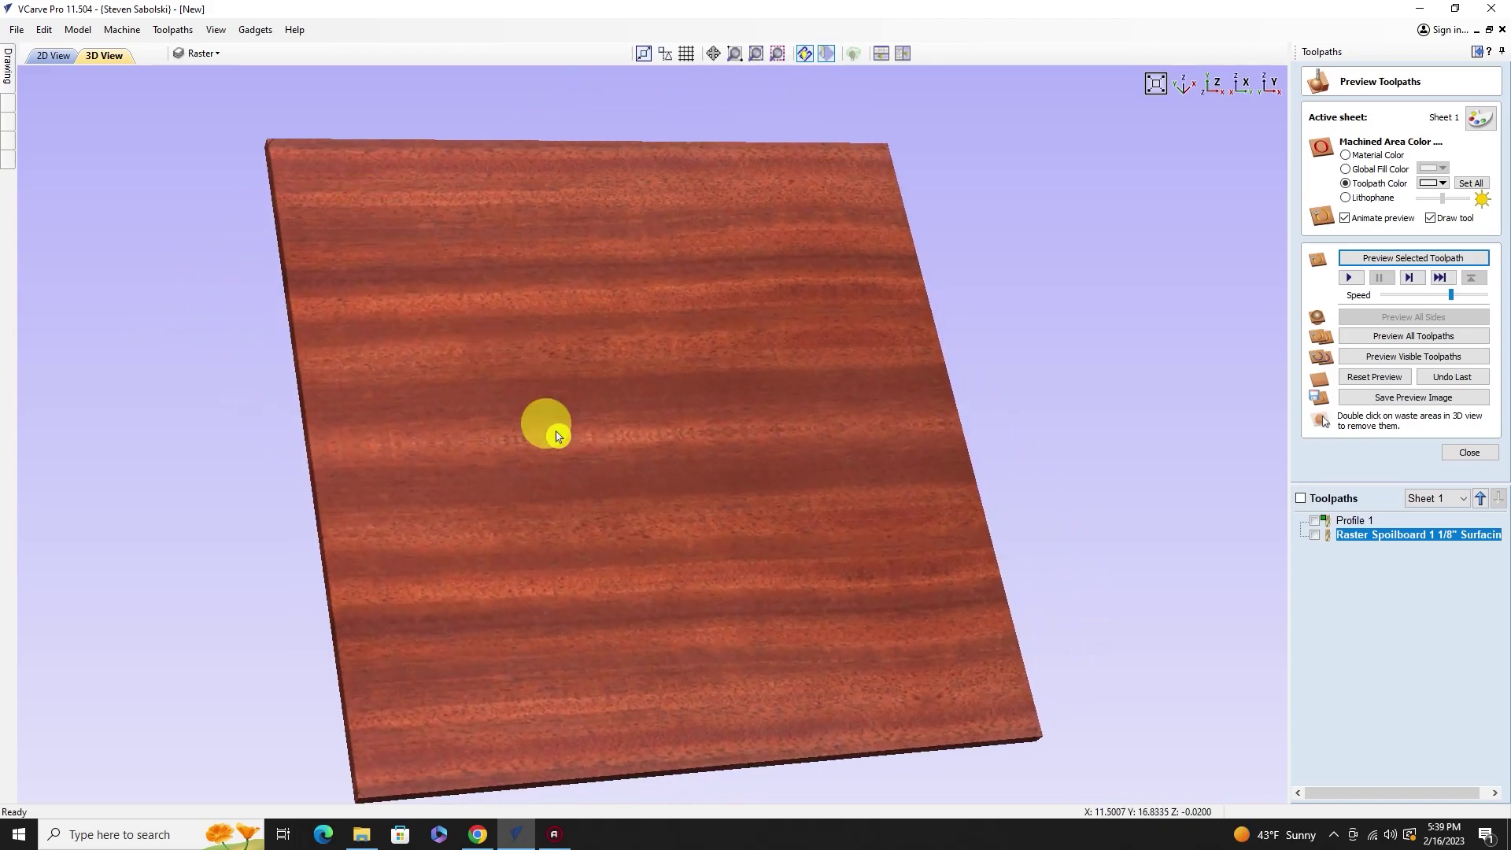
{"action": "left_click", "coordinate": [1184, 83]}
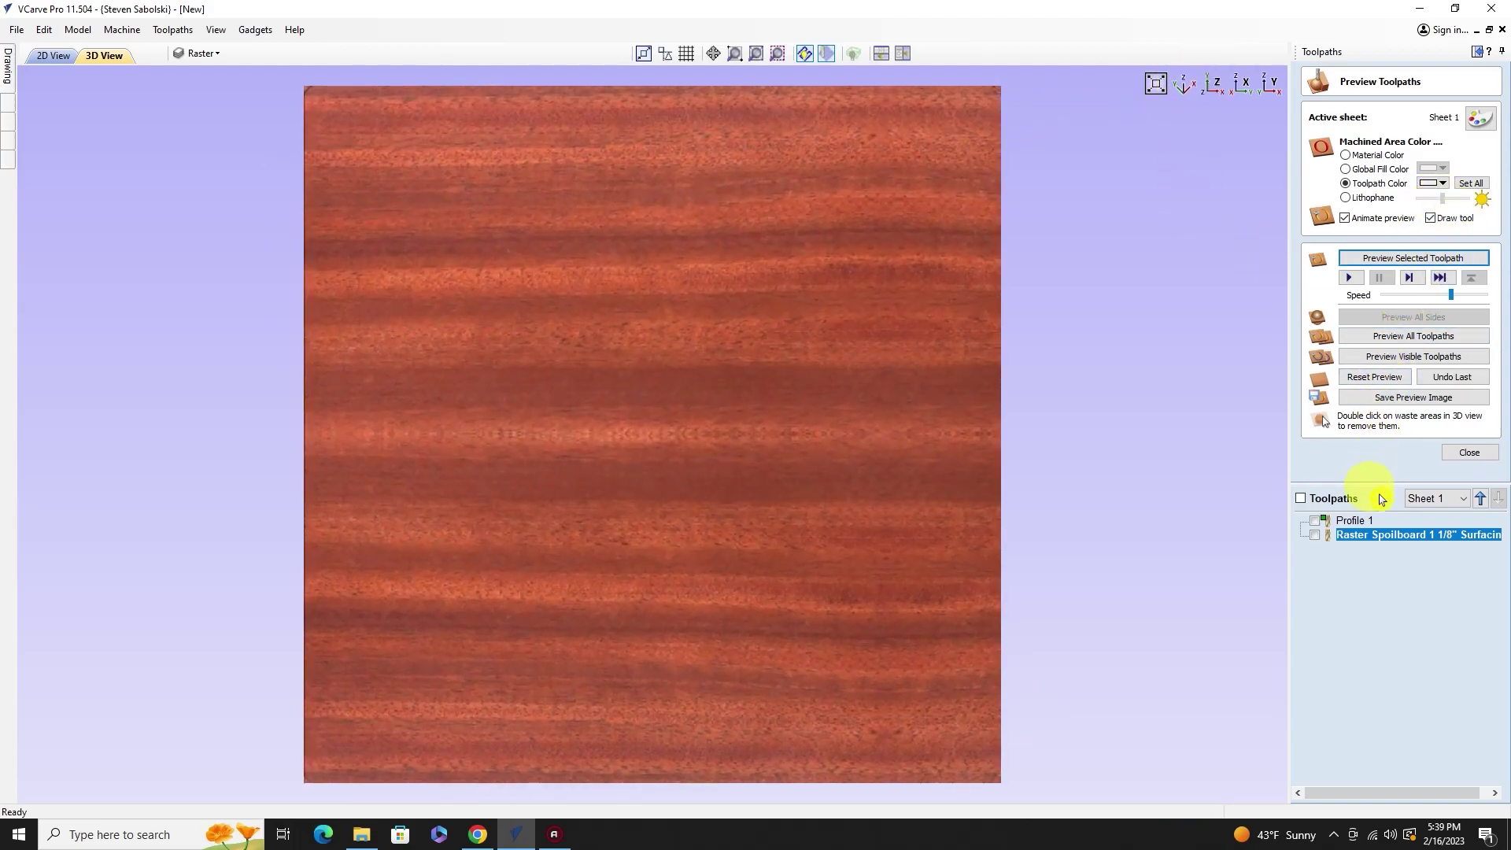
Step: Simulate the Profile 1 toolpath at a faster preview speed and examine the cut along the board's edges and corner
{"action": "left_click", "coordinate": [1352, 521]}
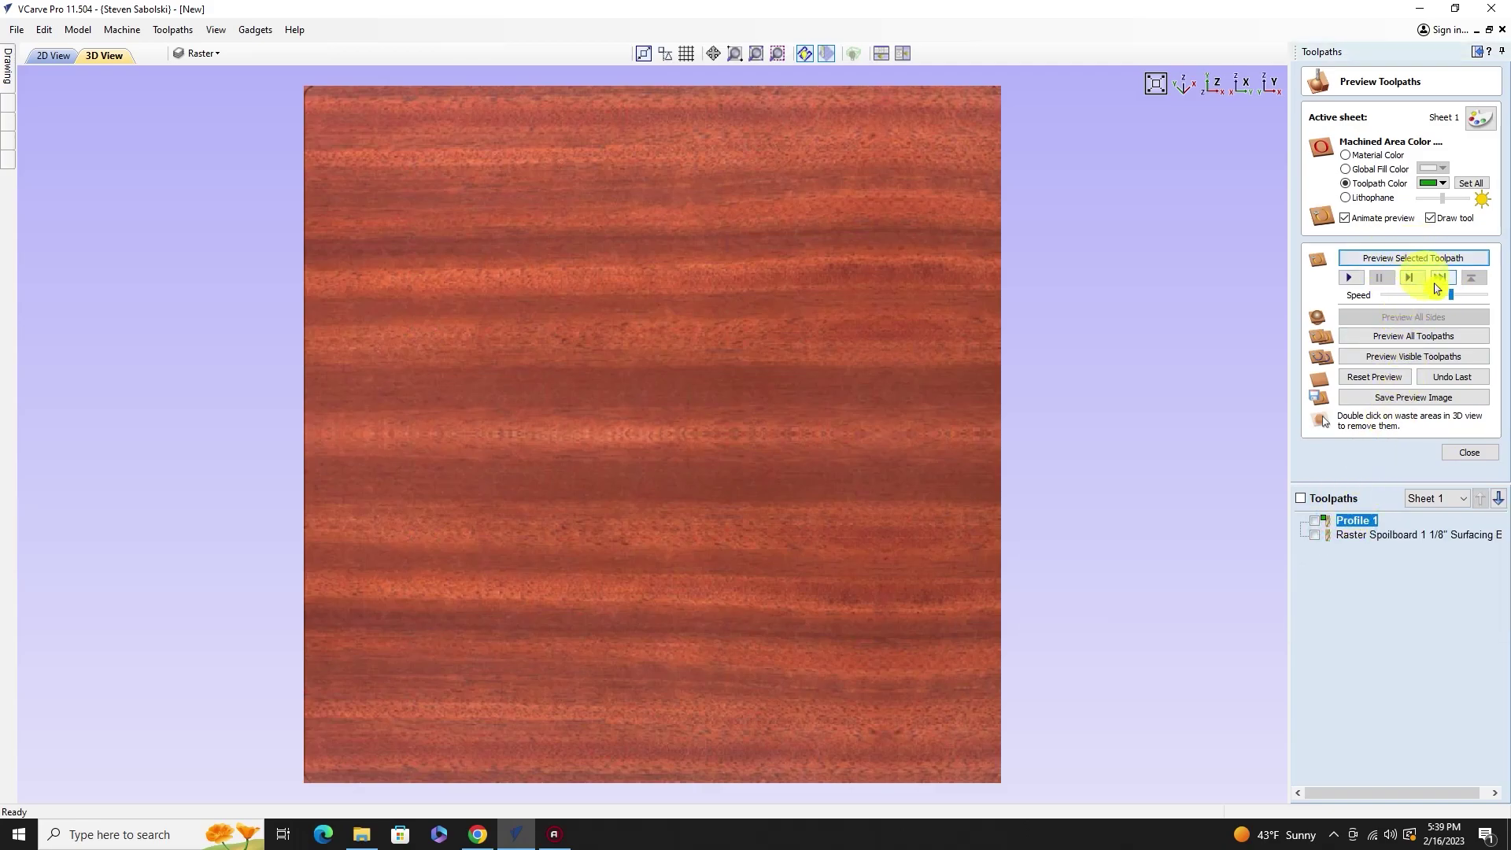
{"action": "left_click_drag", "start_coordinate": [1448, 296], "coordinate": [1483, 313]}
{"action": "left_click", "coordinate": [1377, 258]}
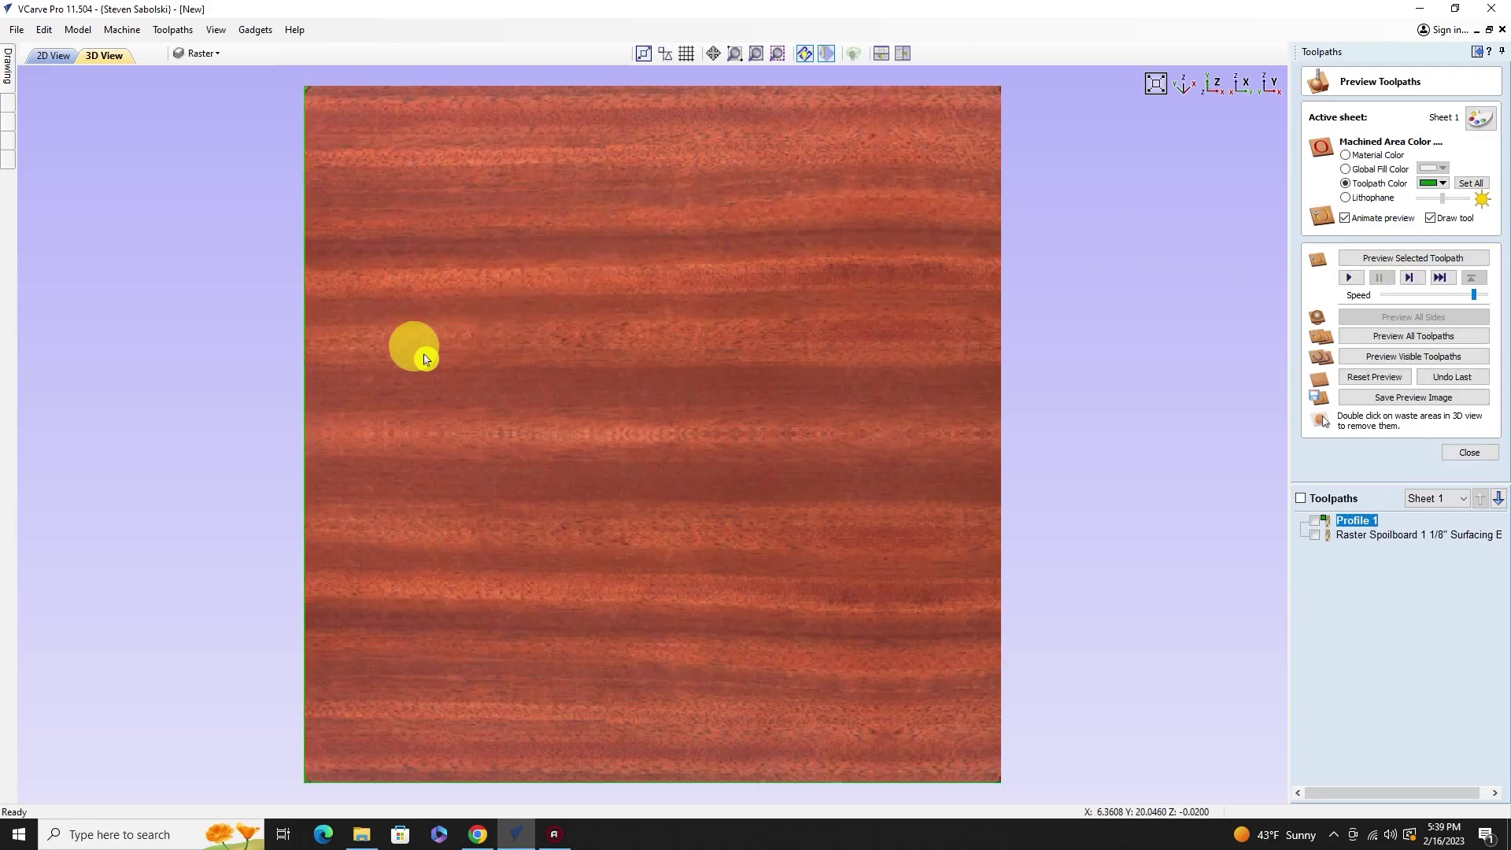
{"action": "mouse_move", "coordinate": [320, 104]}
{"action": "left_mouse_down"}
{"action": "mouse_move", "coordinate": [383, 260]}
{"action": "mouse_move", "coordinate": [351, 172]}
{"action": "mouse_move", "coordinate": [408, 580]}
{"action": "mouse_move", "coordinate": [381, 365]}
{"action": "mouse_move", "coordinate": [267, 555]}
{"action": "mouse_move", "coordinate": [392, 466]}
{"action": "left_mouse_up"}
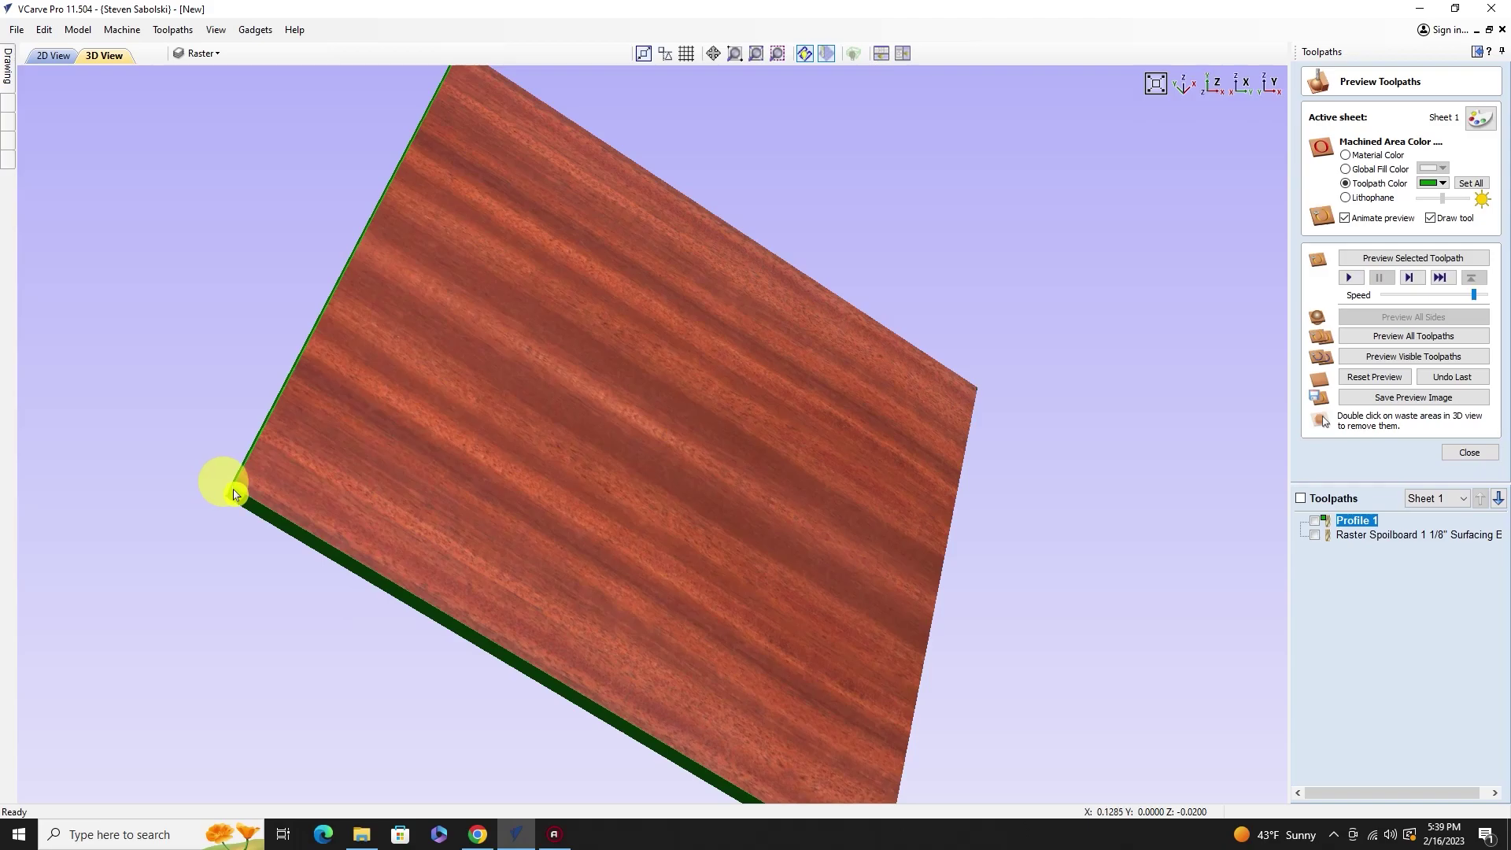
{"action": "left_click_drag", "start_coordinate": [244, 489], "coordinate": [393, 458]}
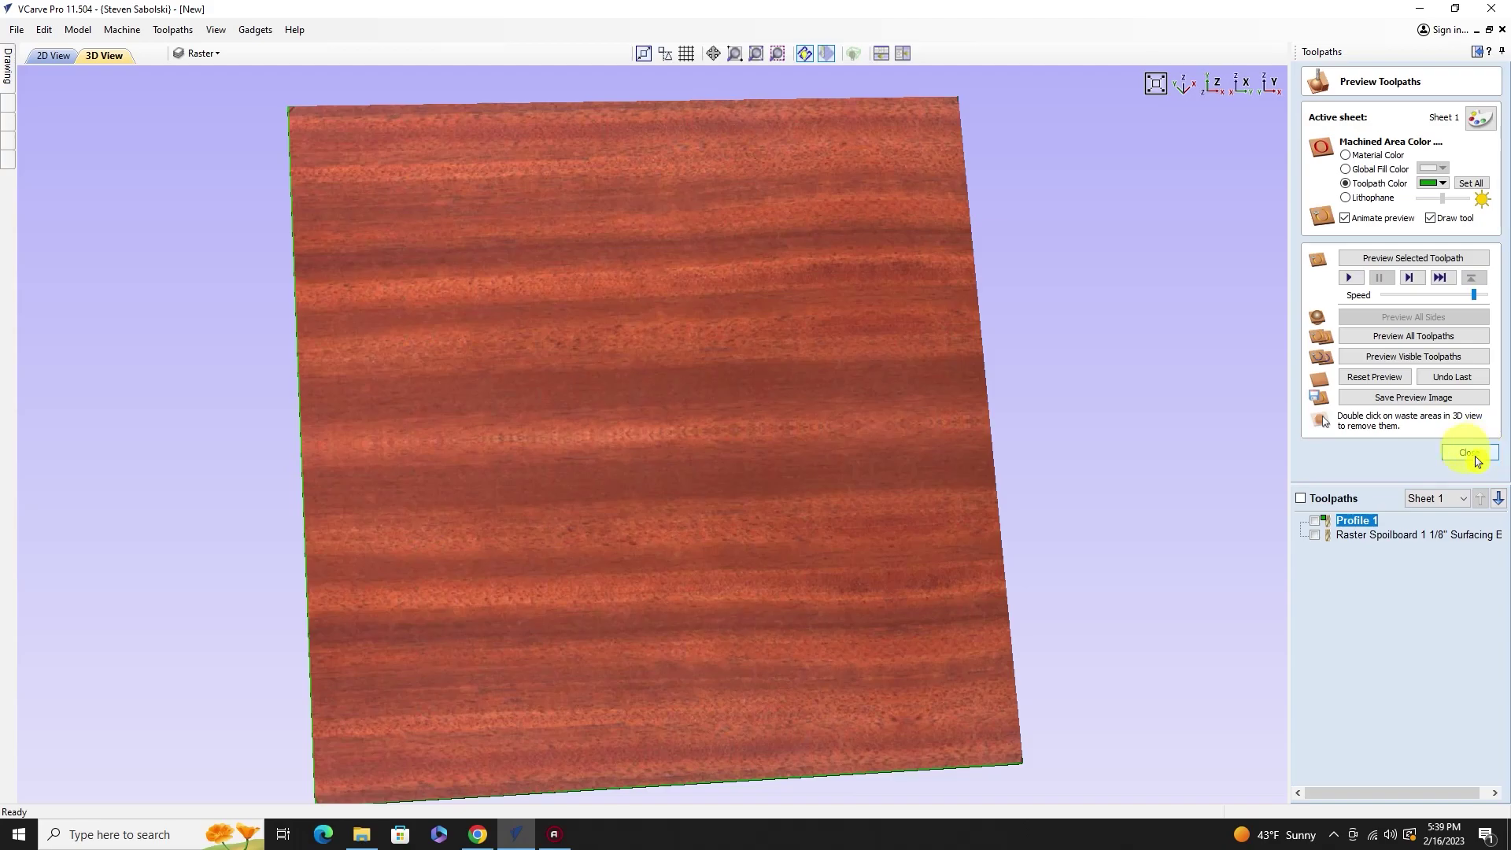
Step: Rename the Profile 1 toolpath to "Profile Spoilboard 1 1/8" surfacing bit" and close the toolpath preview
{"action": "right_click", "coordinate": [1347, 521]}
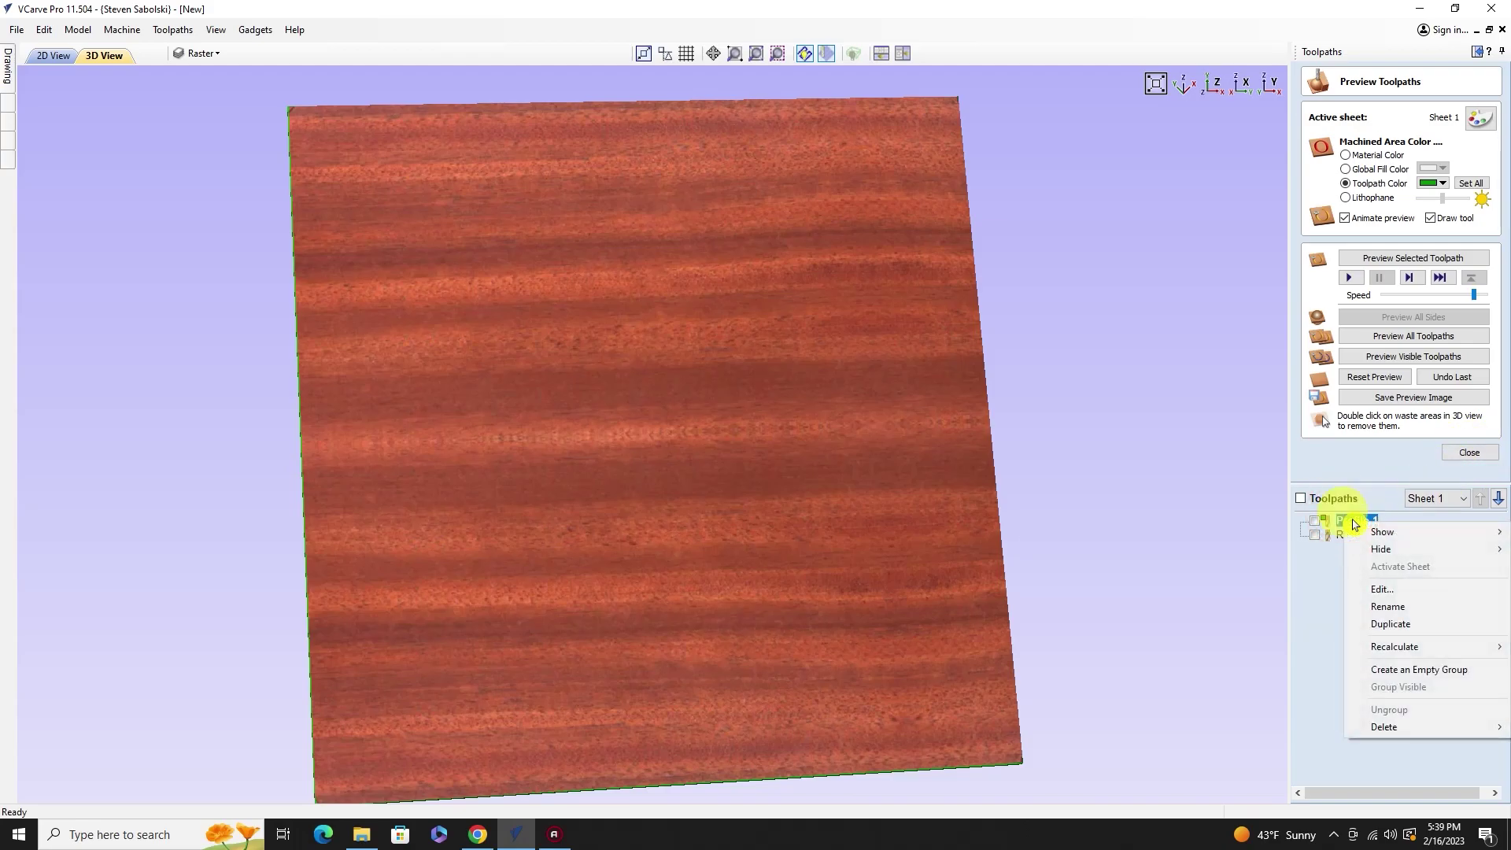
{"action": "left_click", "coordinate": [1387, 607]}
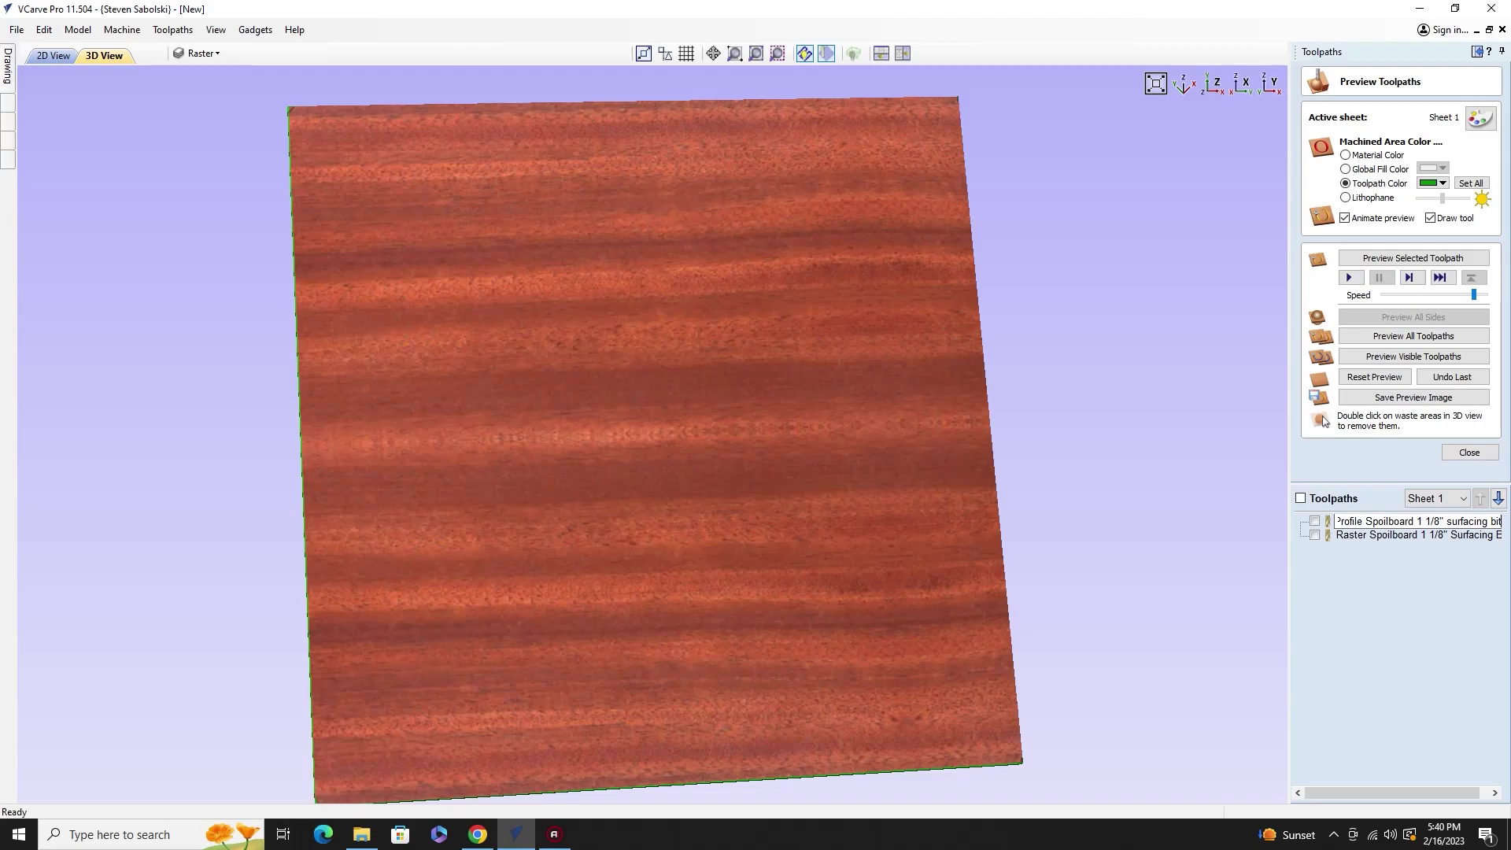
{"action": "key", "text": "Return"}
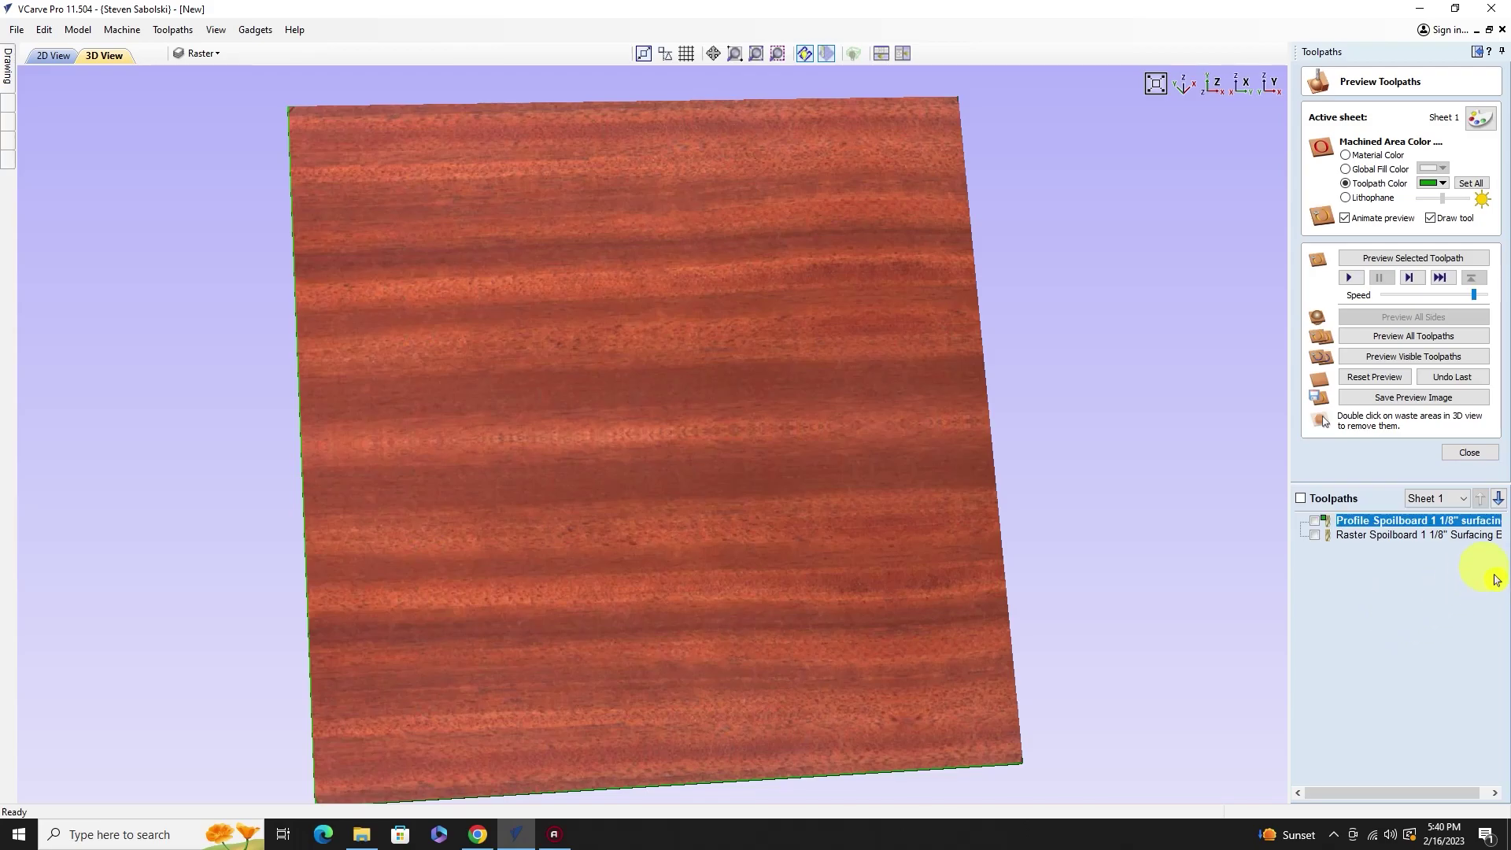
{"action": "left_click", "coordinate": [1468, 451]}
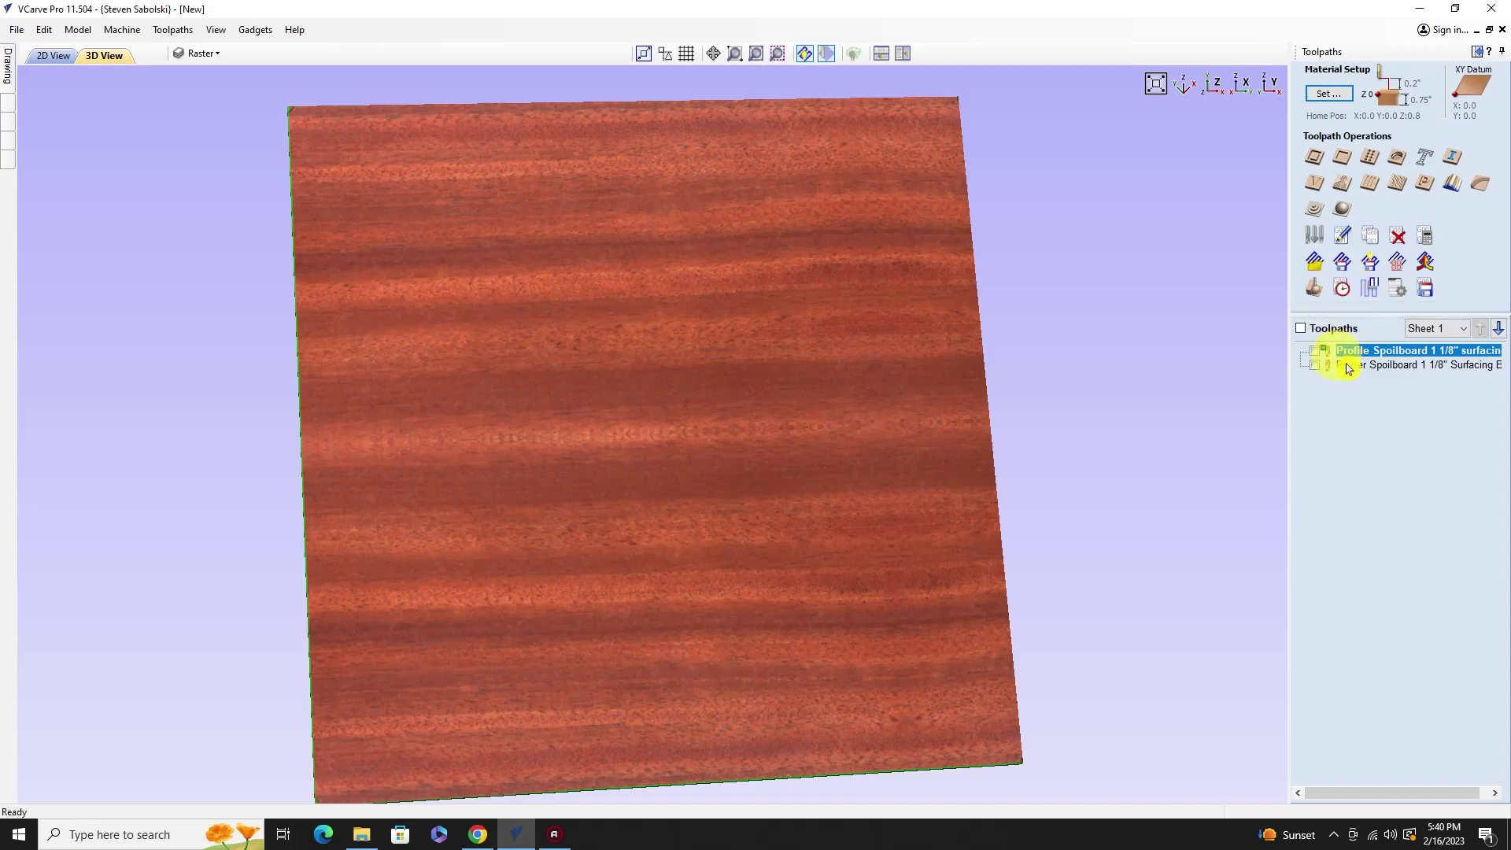
Step: Make all toolpaths visible and review their estimated machining times in the toolpaths summary
{"action": "left_click", "coordinate": [1300, 328]}
{"action": "left_click", "coordinate": [1341, 288]}
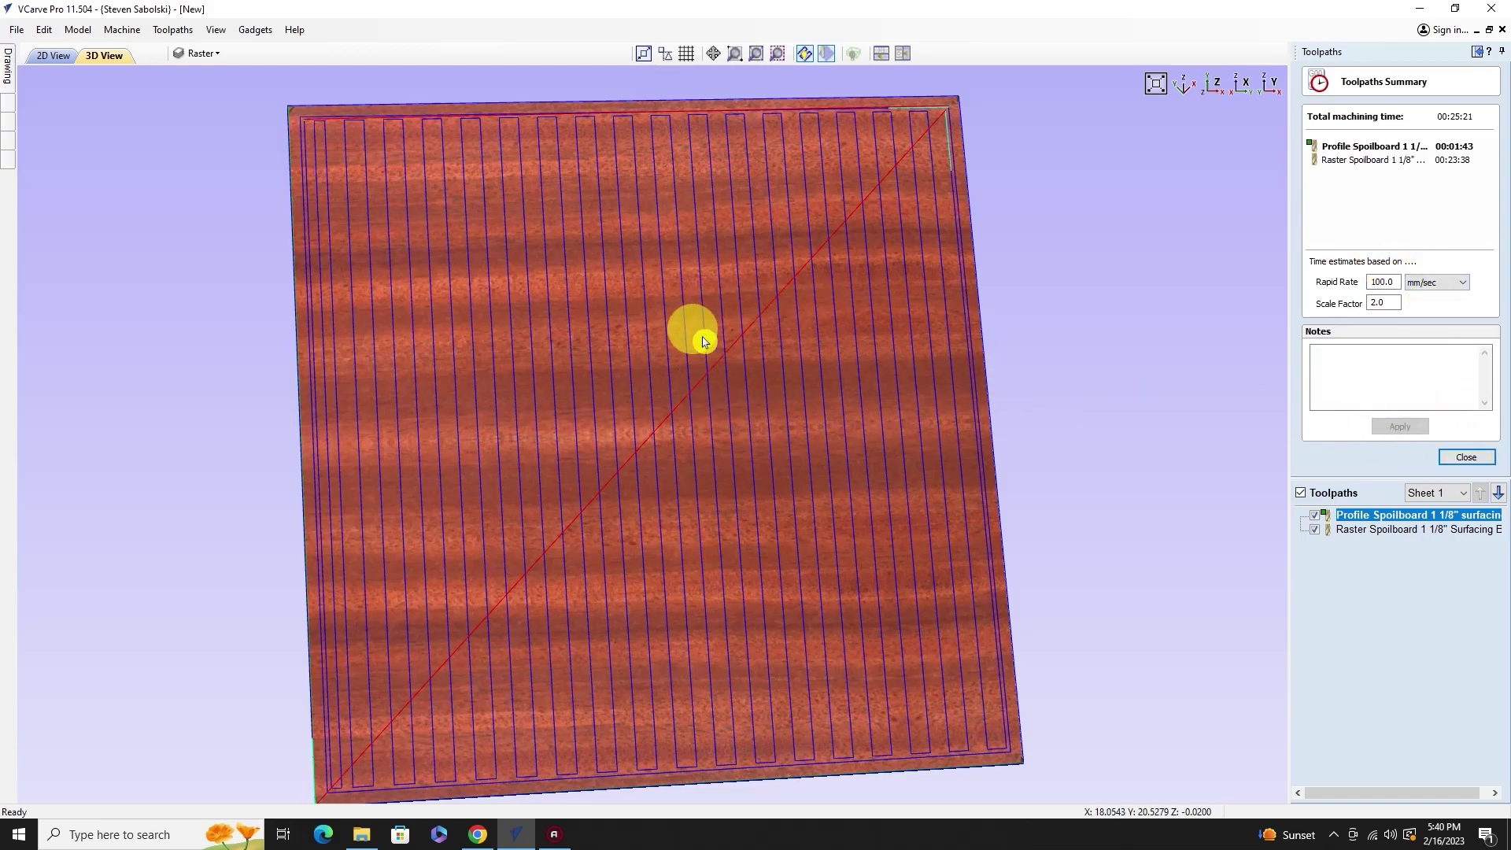
{"action": "left_click", "coordinate": [1463, 458]}
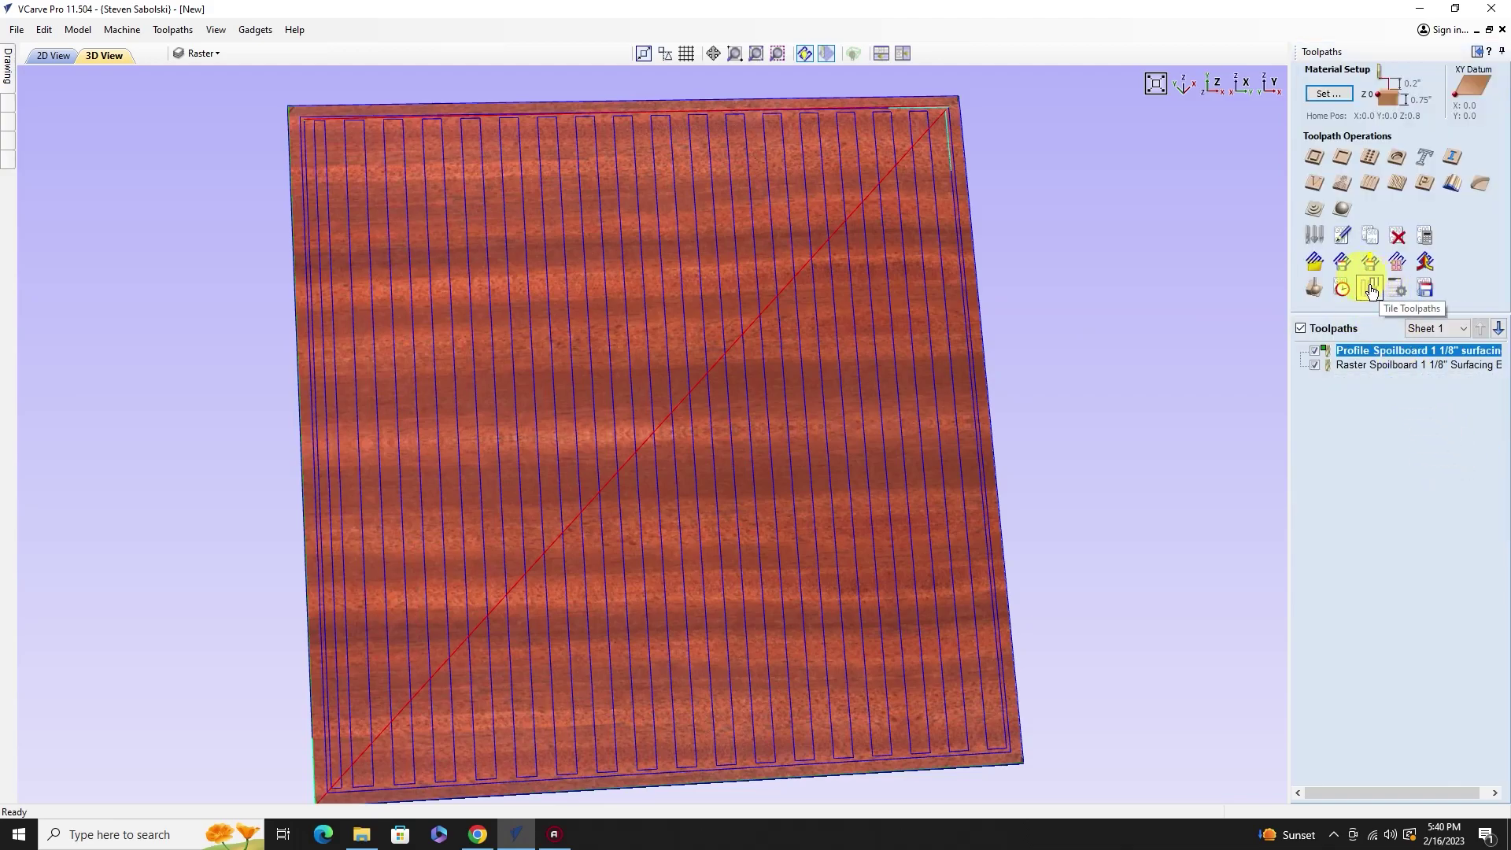
Step: Set up saving of the visible toolpaths to multiple files, leaving grouping where possible switched off
{"action": "left_click", "coordinate": [1426, 292]}
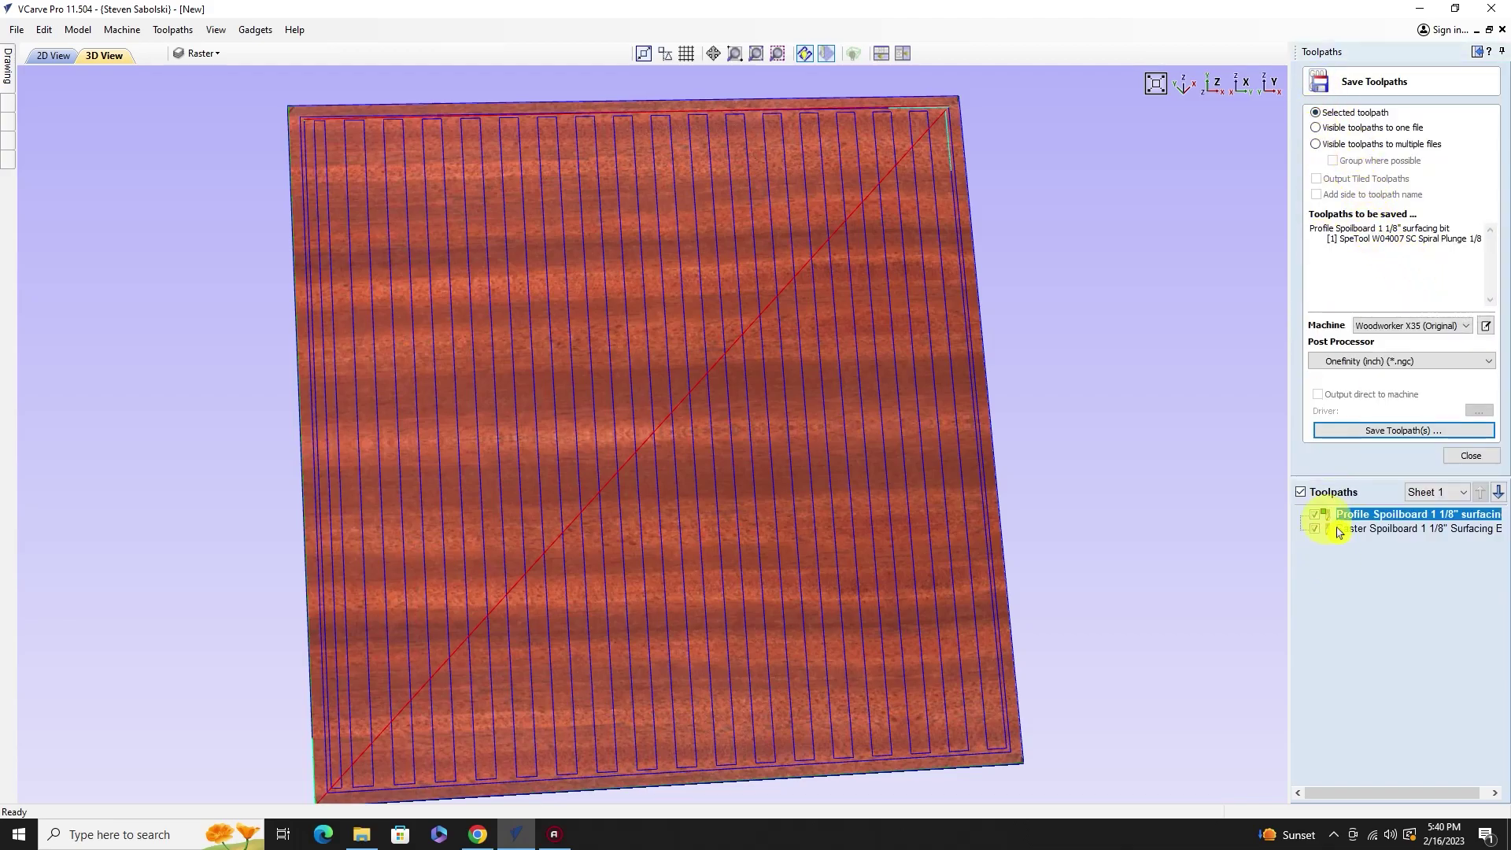
{"action": "left_click", "coordinate": [1319, 146]}
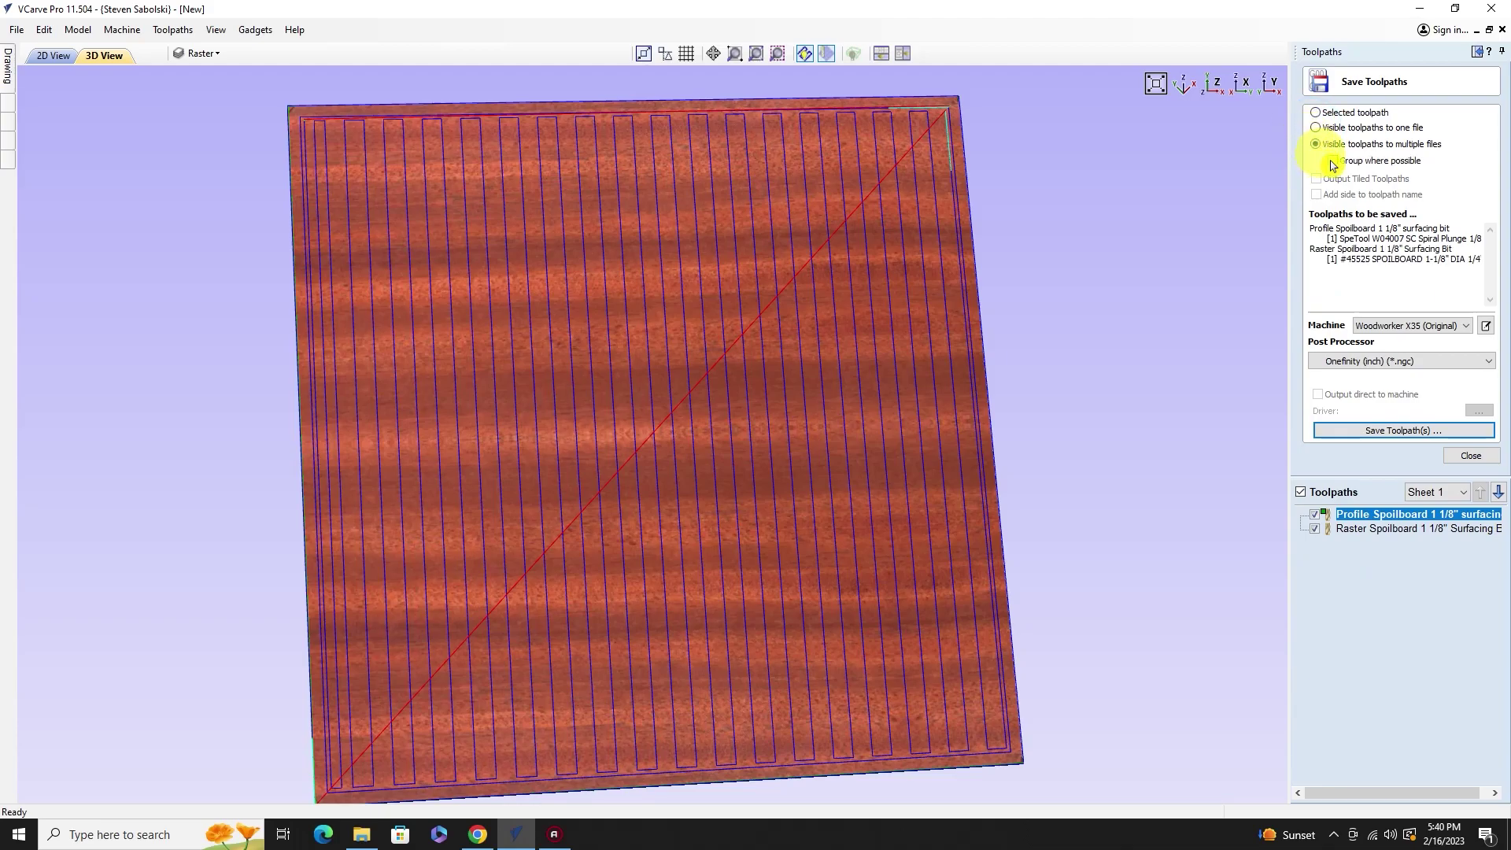
{"action": "left_click", "coordinate": [1333, 162]}
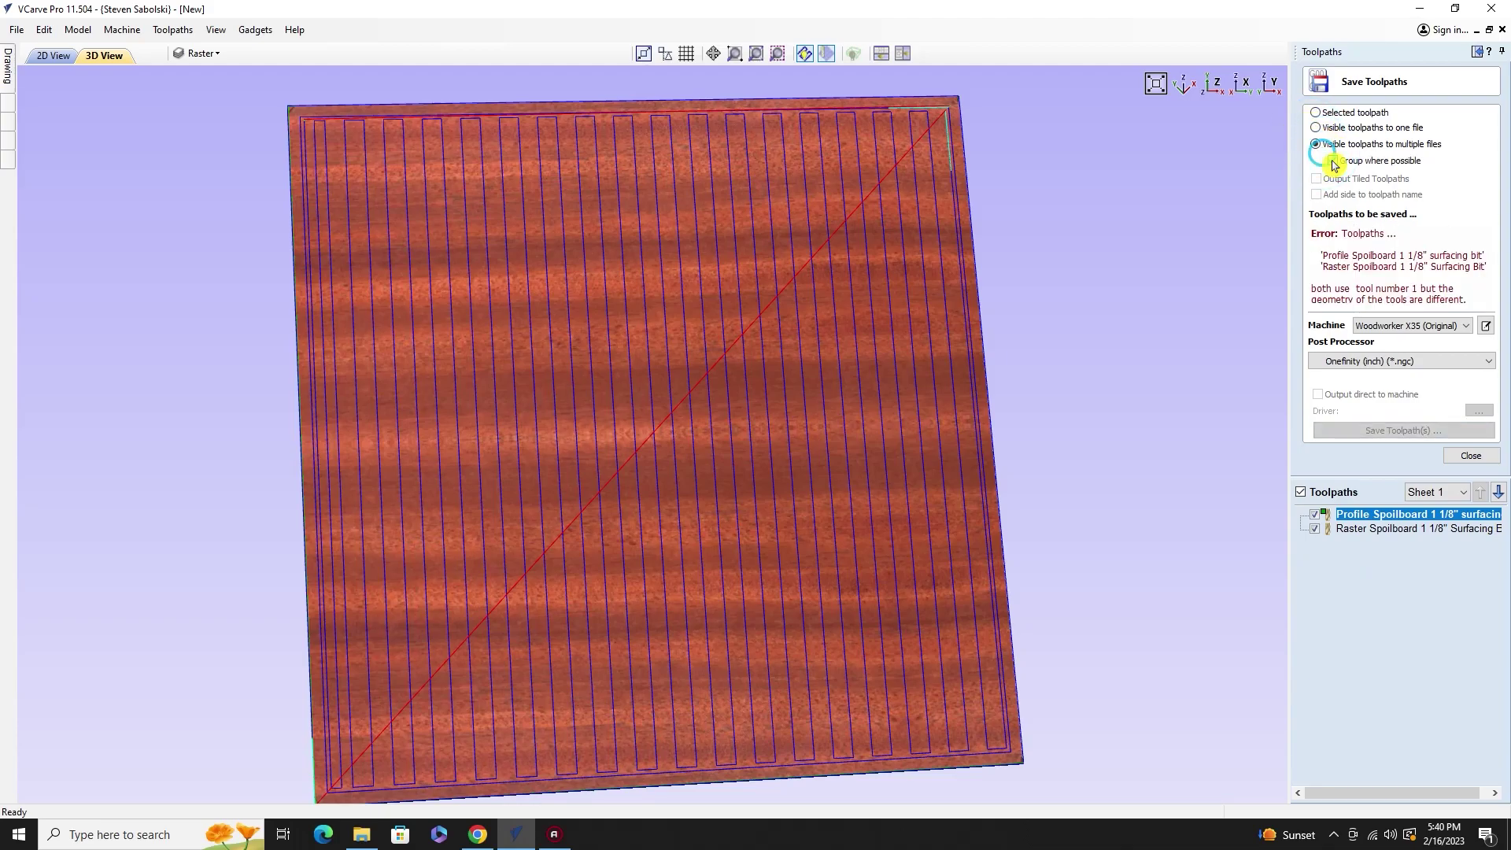
{"action": "left_click", "coordinate": [1333, 163]}
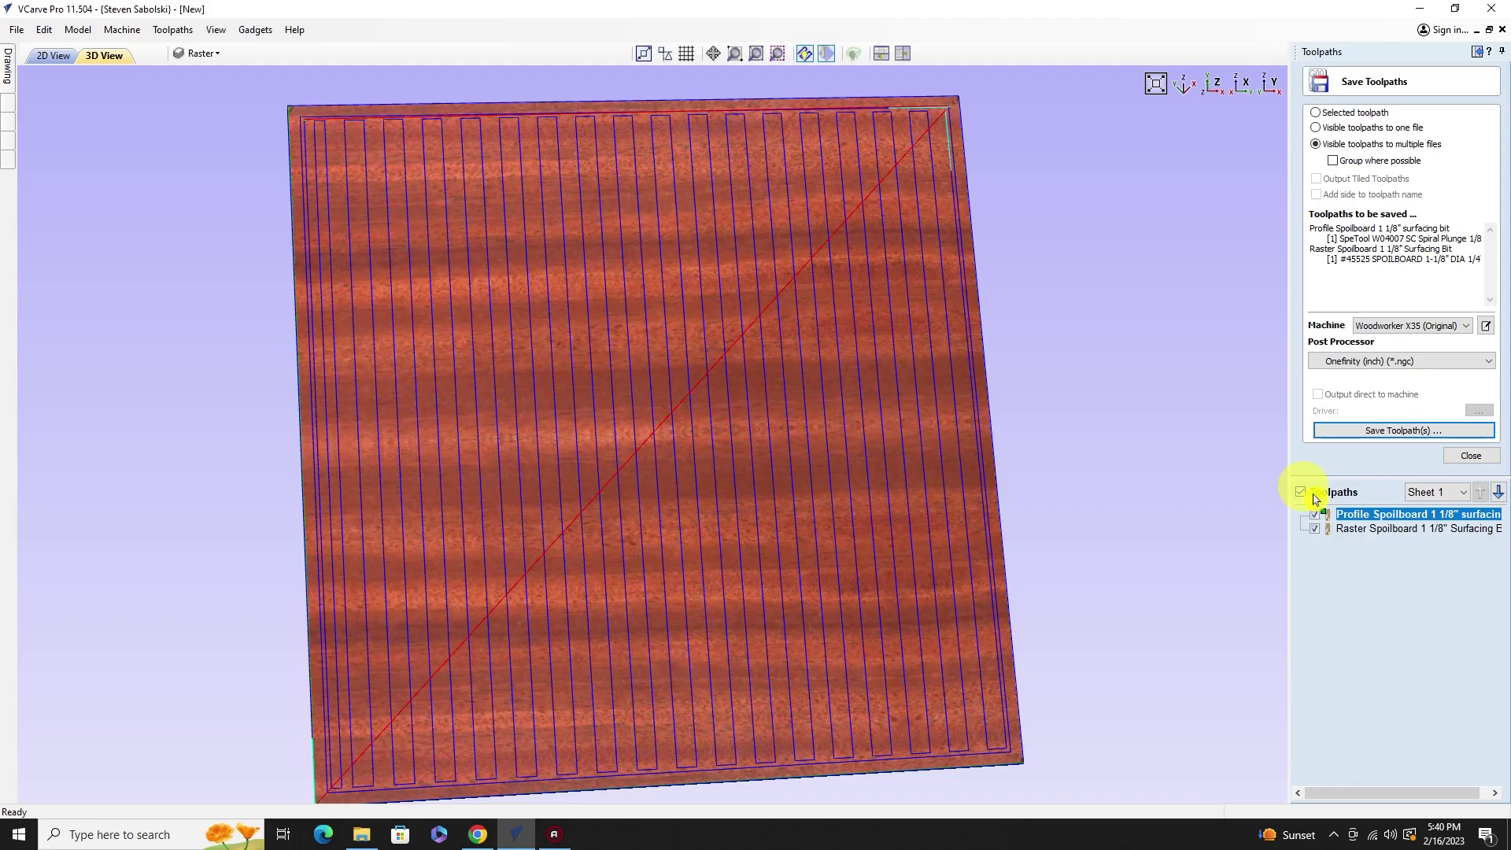
Step: Save the toolpaths as "Spoilboard Surfacing" in the Onefinity GCode folder on the USB drive
{"action": "left_click", "coordinate": [1397, 435]}
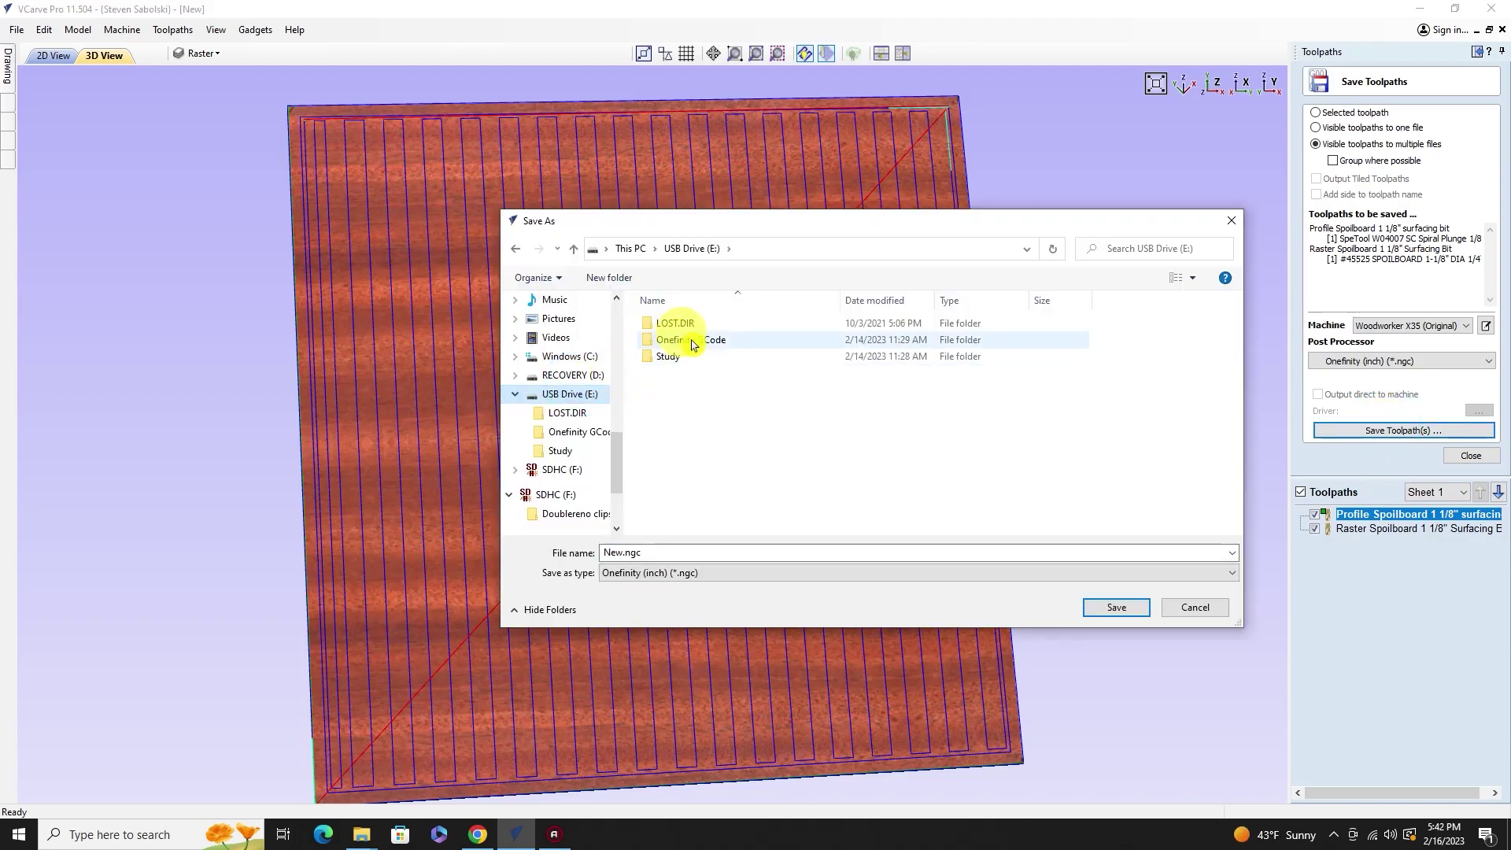
{"action": "double_click", "coordinate": [692, 344]}
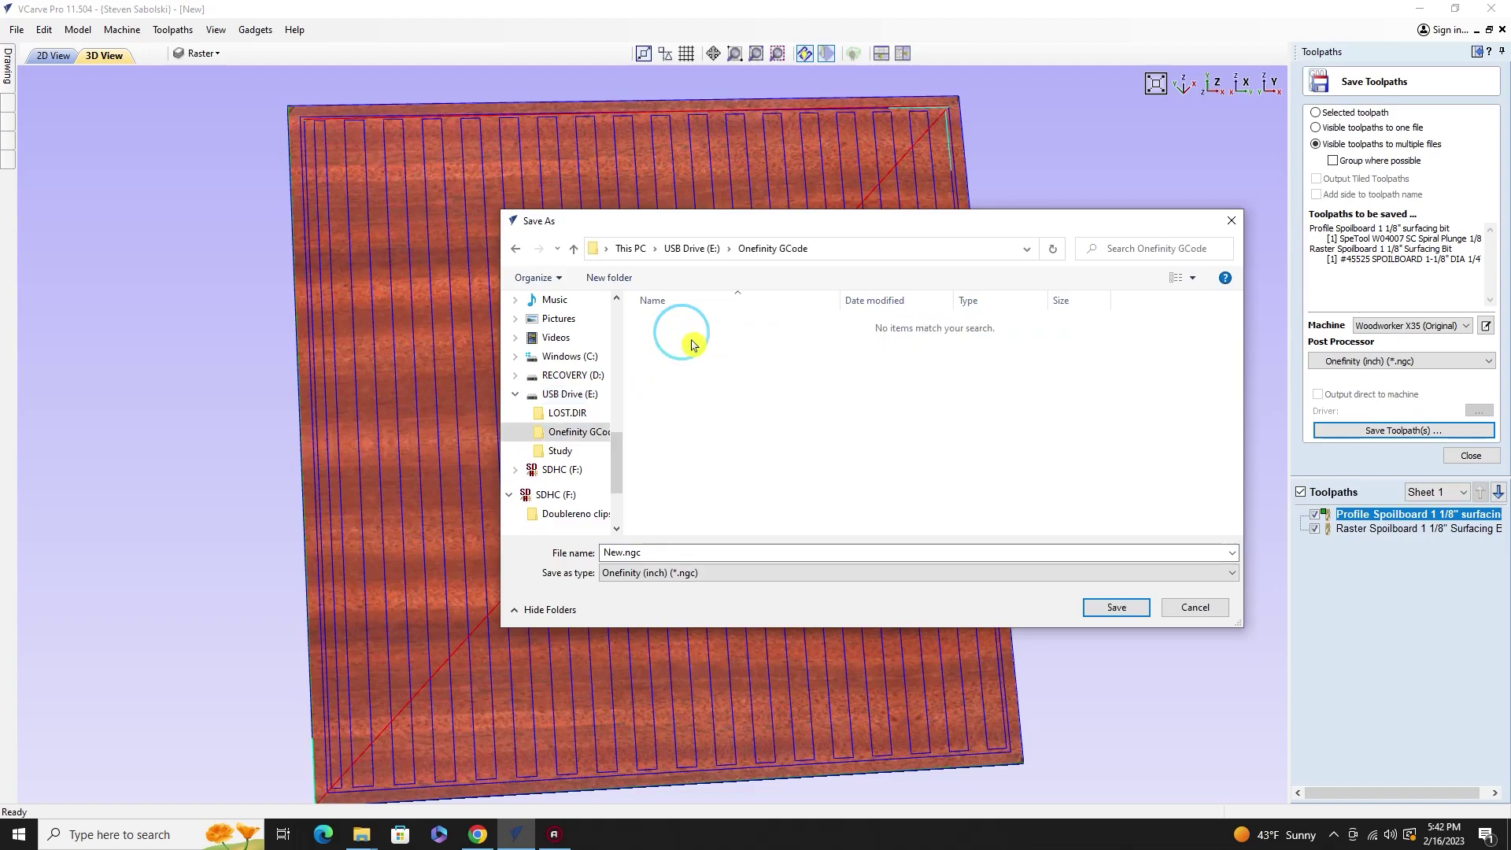
{"action": "double_click", "coordinate": [622, 552]}
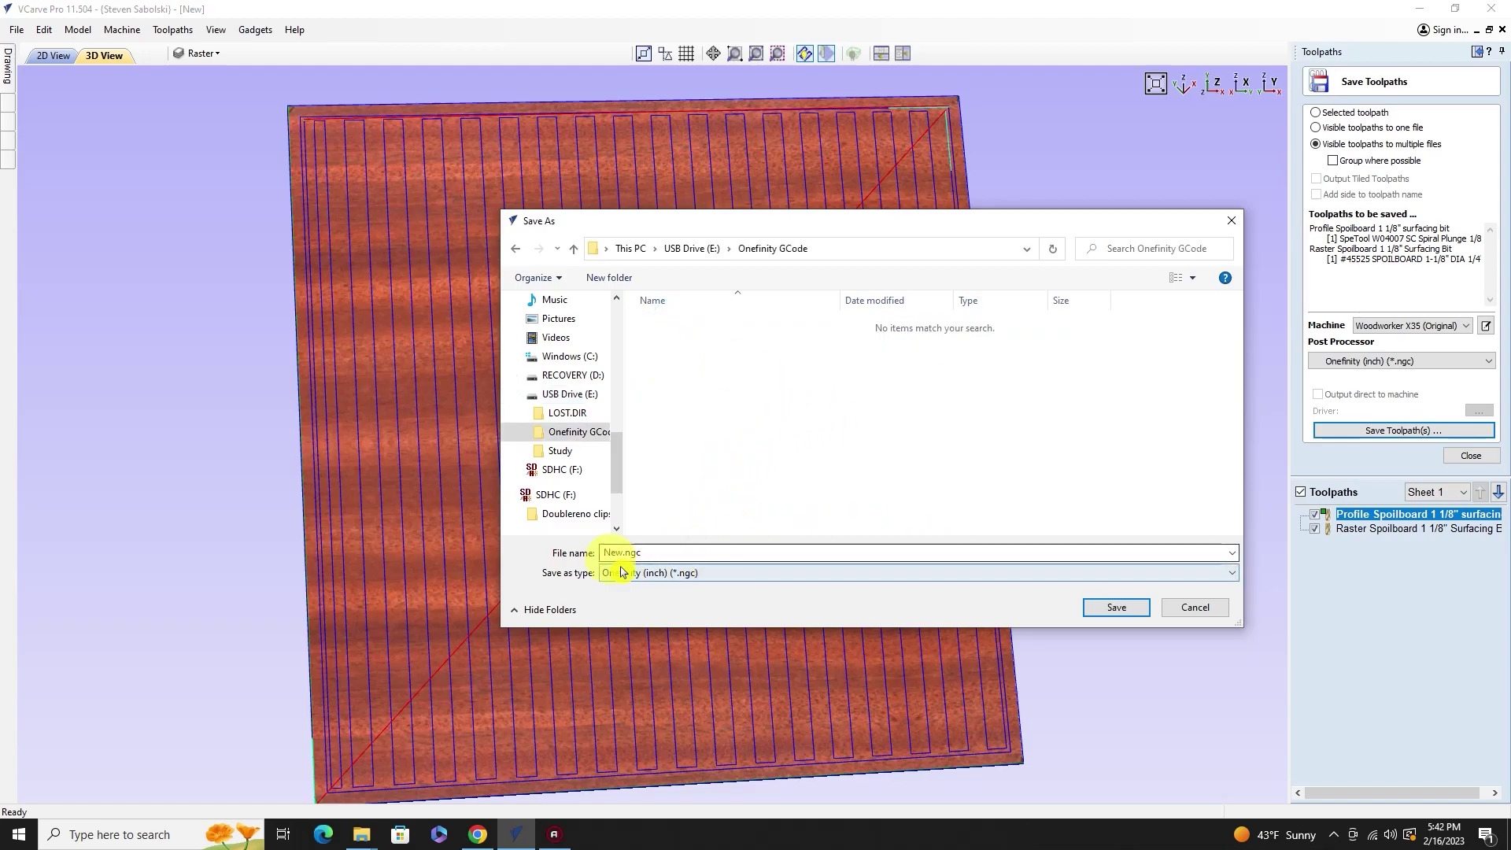
{"action": "type", "text": "Spoilboard Surfacing"}
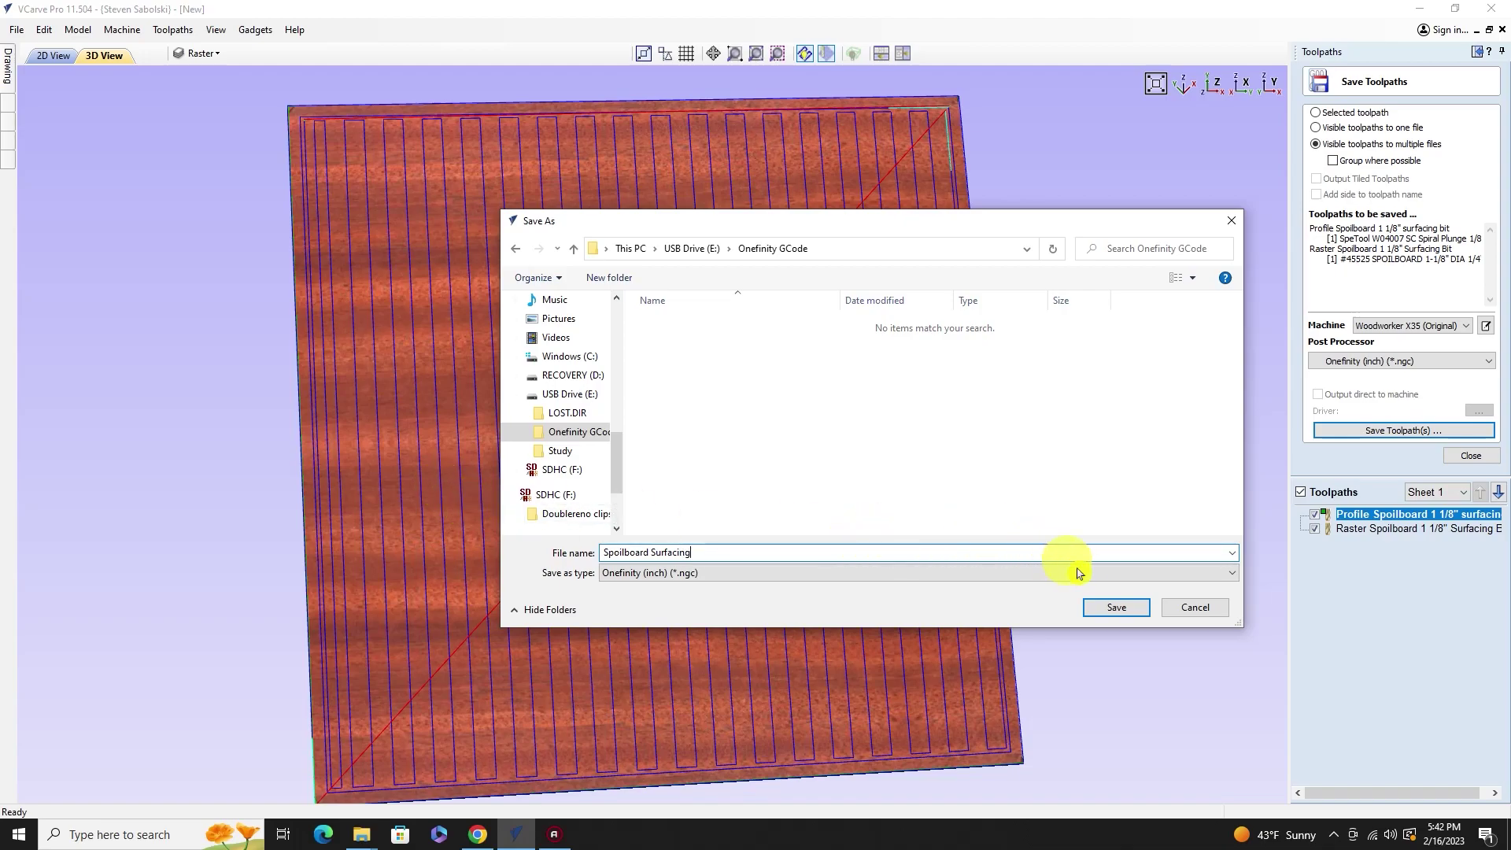
{"action": "left_click", "coordinate": [1142, 609]}
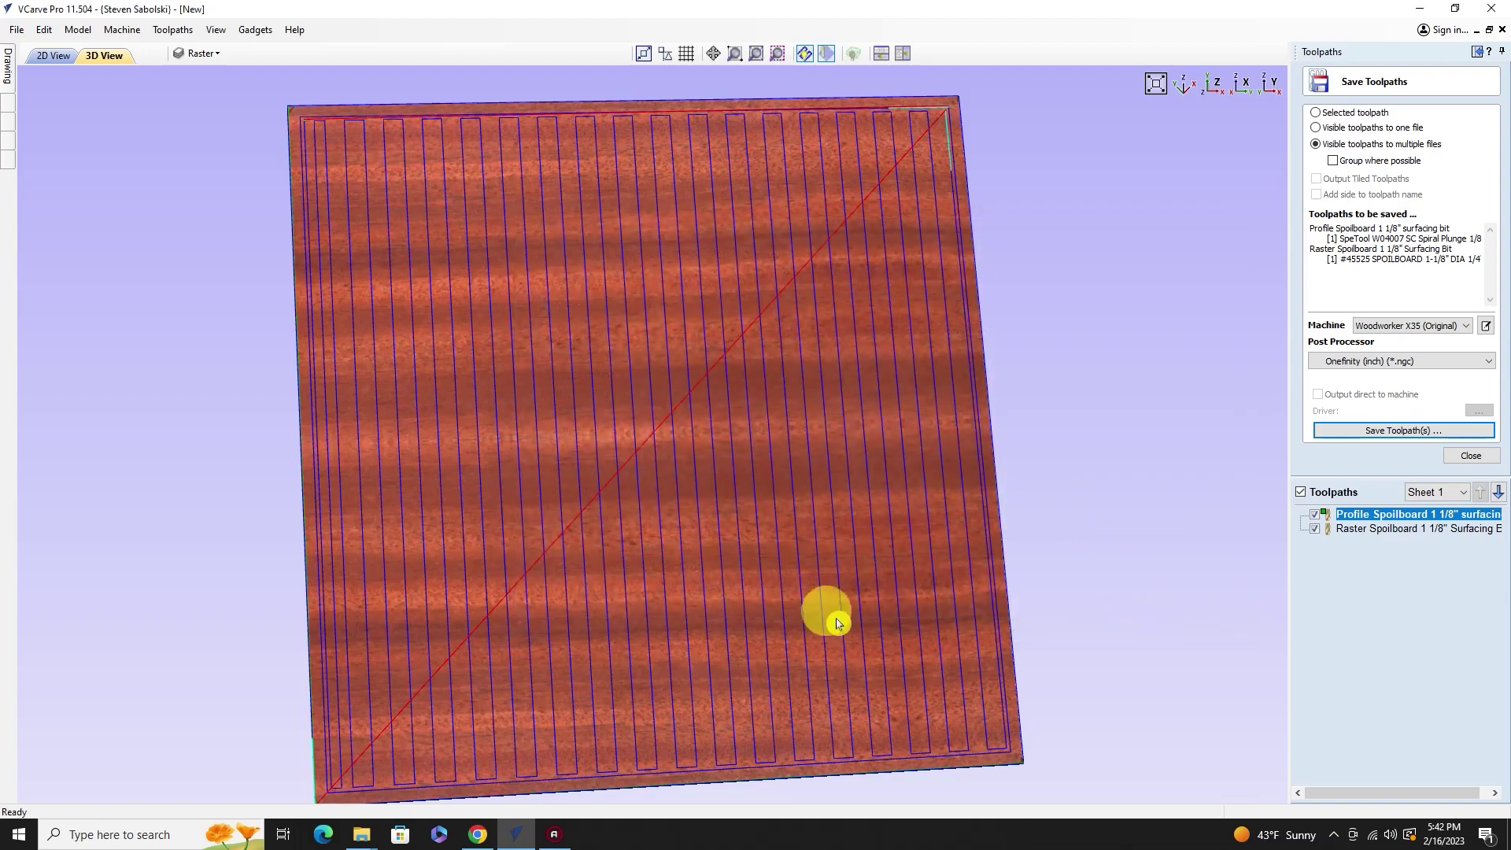
Step: Switch to the Onefinity GCode folder in File Explorer and check the saved profile and raster toolpath files
{"action": "left_click", "coordinate": [362, 831]}
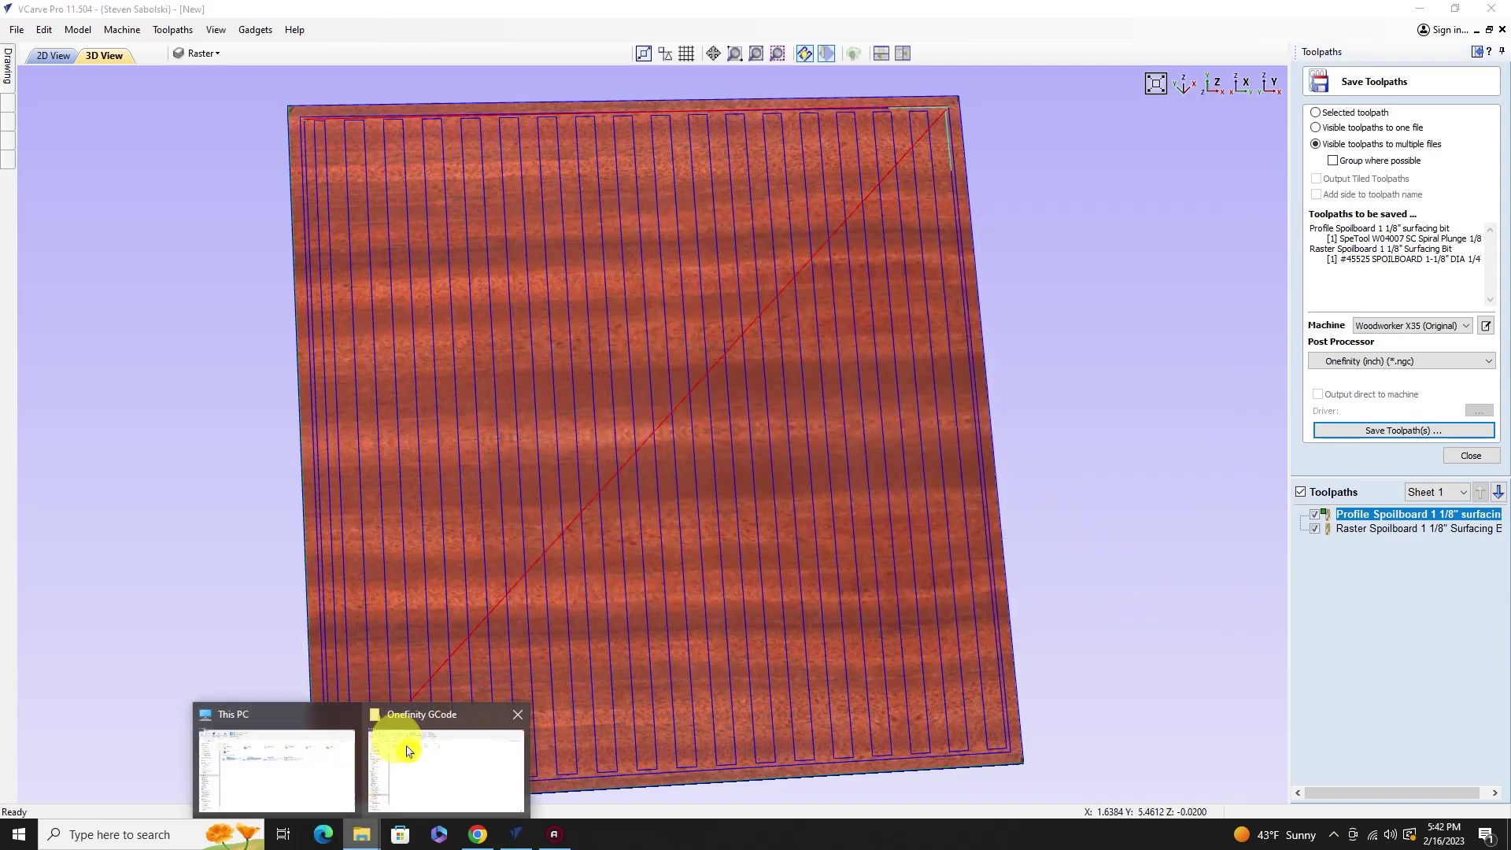
{"action": "left_click", "coordinate": [393, 747]}
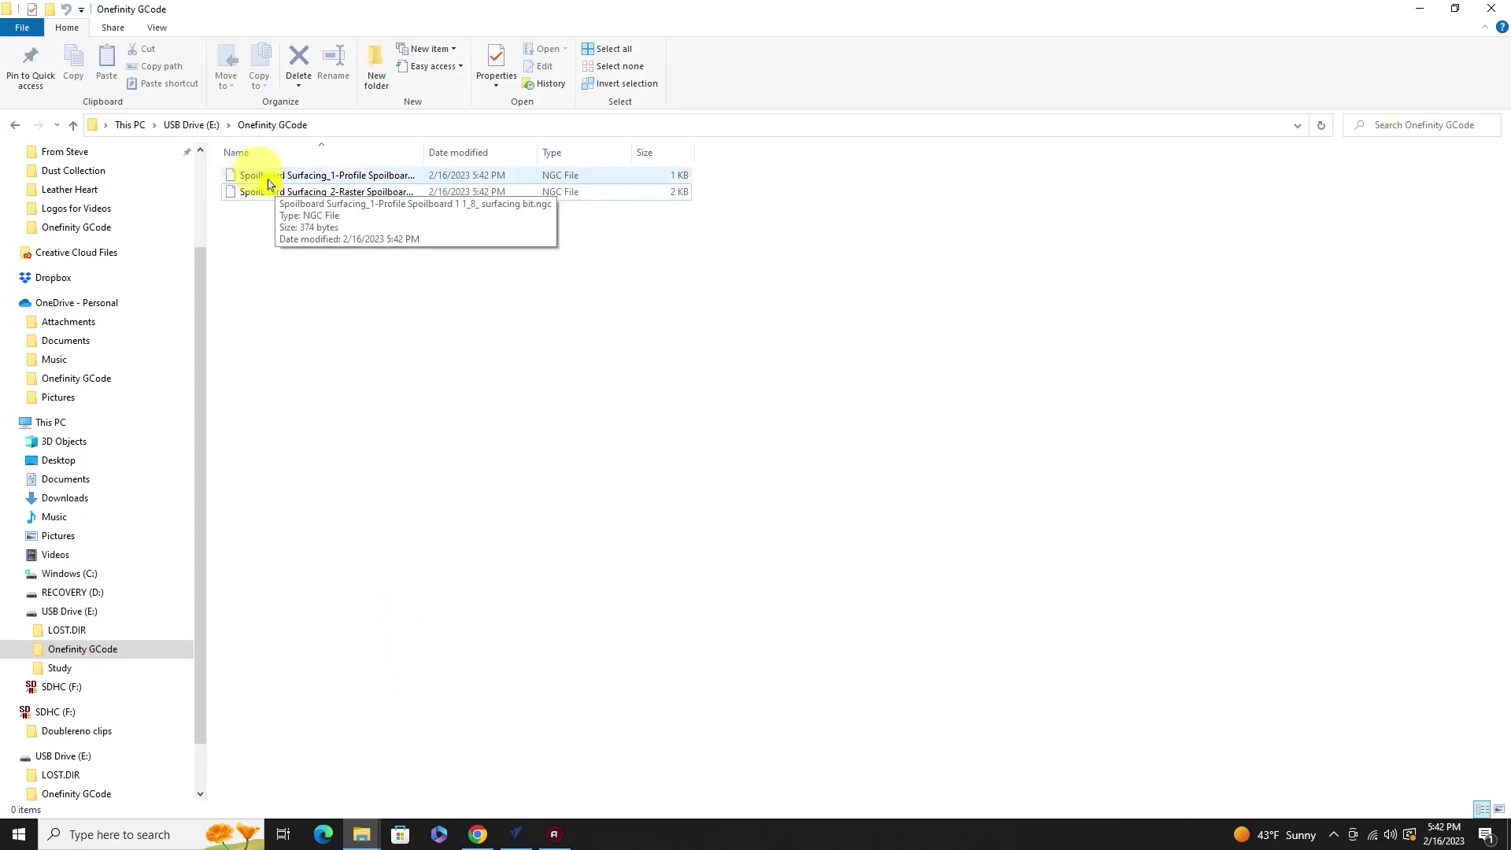
{"action": "left_click", "coordinate": [295, 192]}
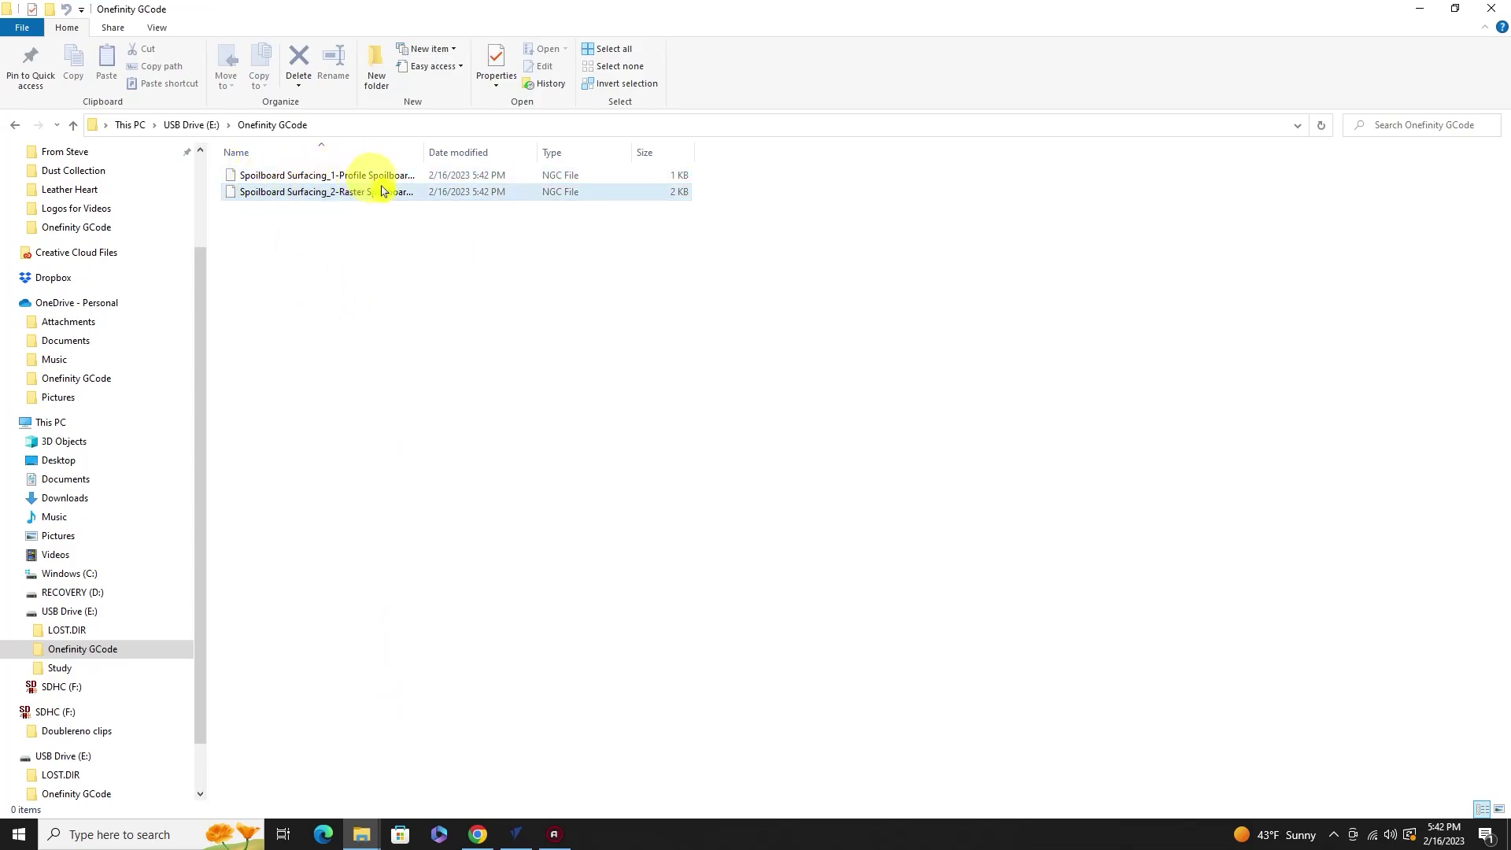
{"action": "left_click", "coordinate": [356, 178]}
{"action": "left_click", "coordinate": [375, 193]}
{"action": "left_click", "coordinate": [931, 509]}
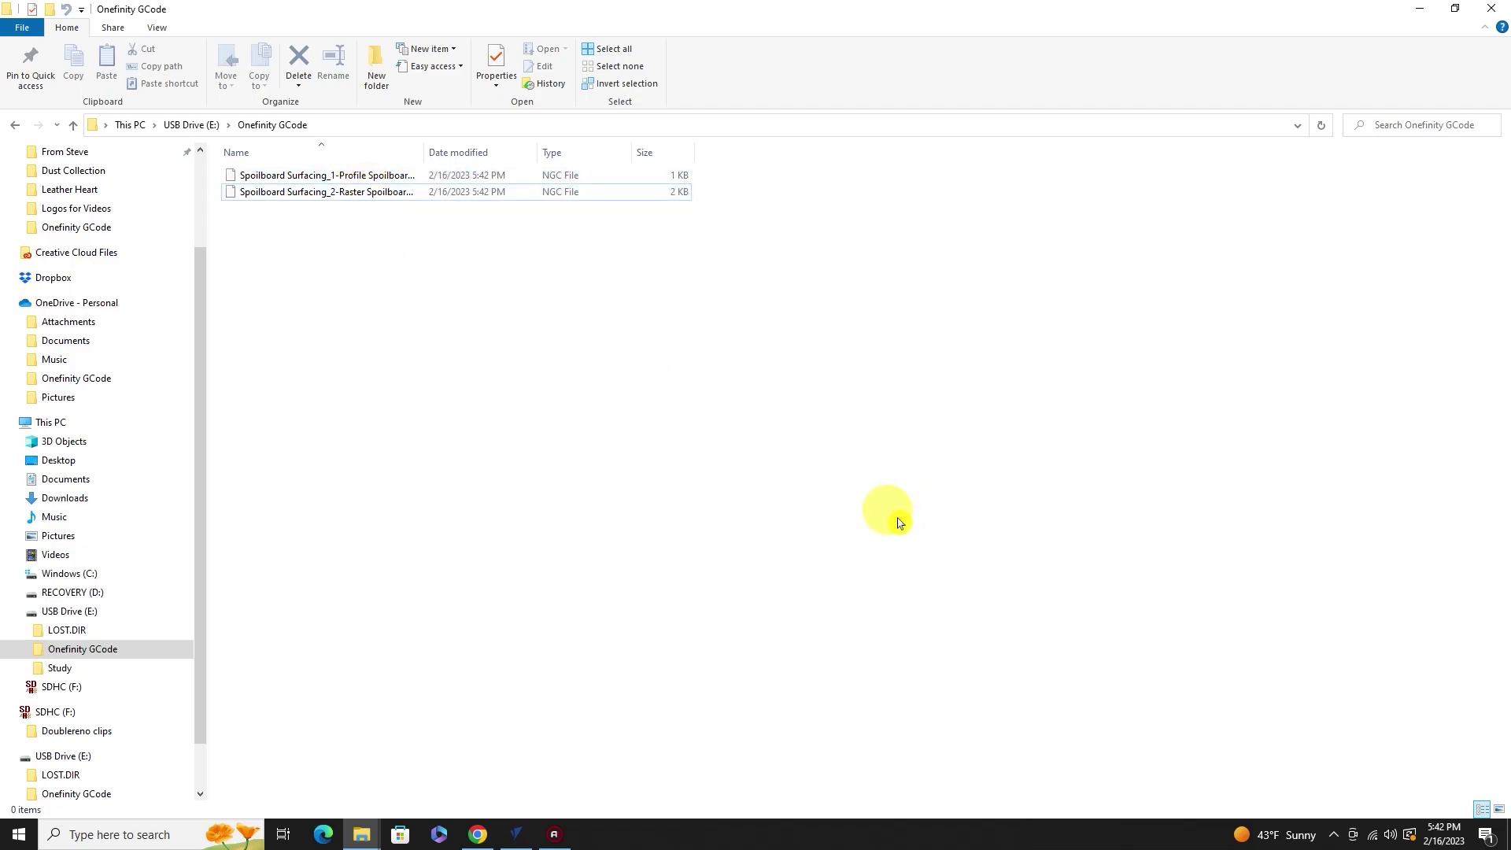